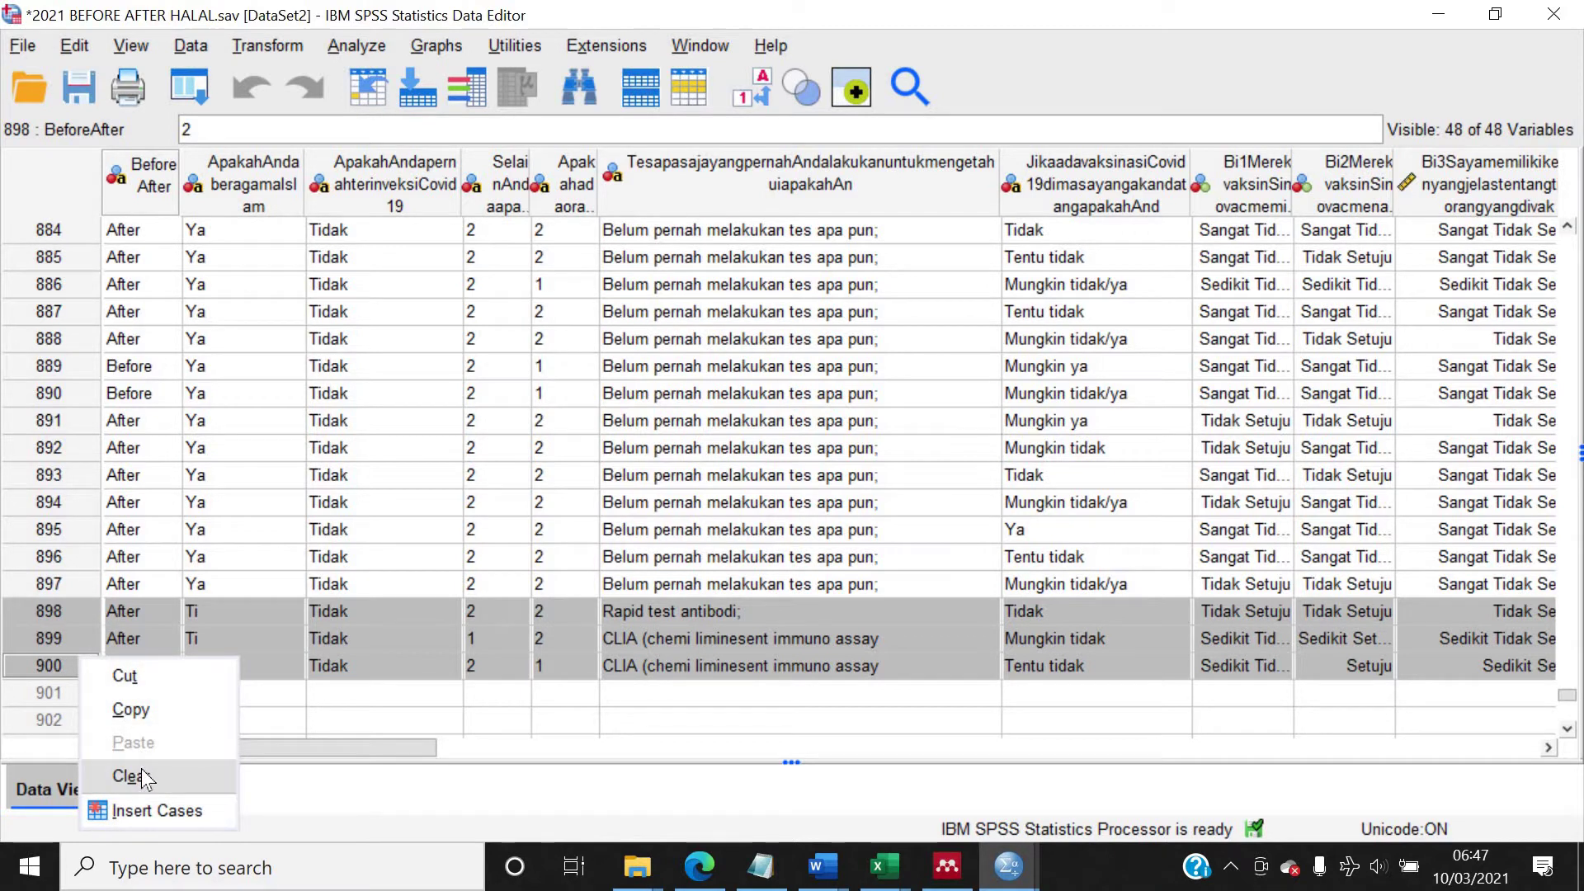
Step: Save a copy of the dataset as 2021 BEFORE AFTER HALAL_ISLAM.sav in the SEM B folder
left_click(300, 365)
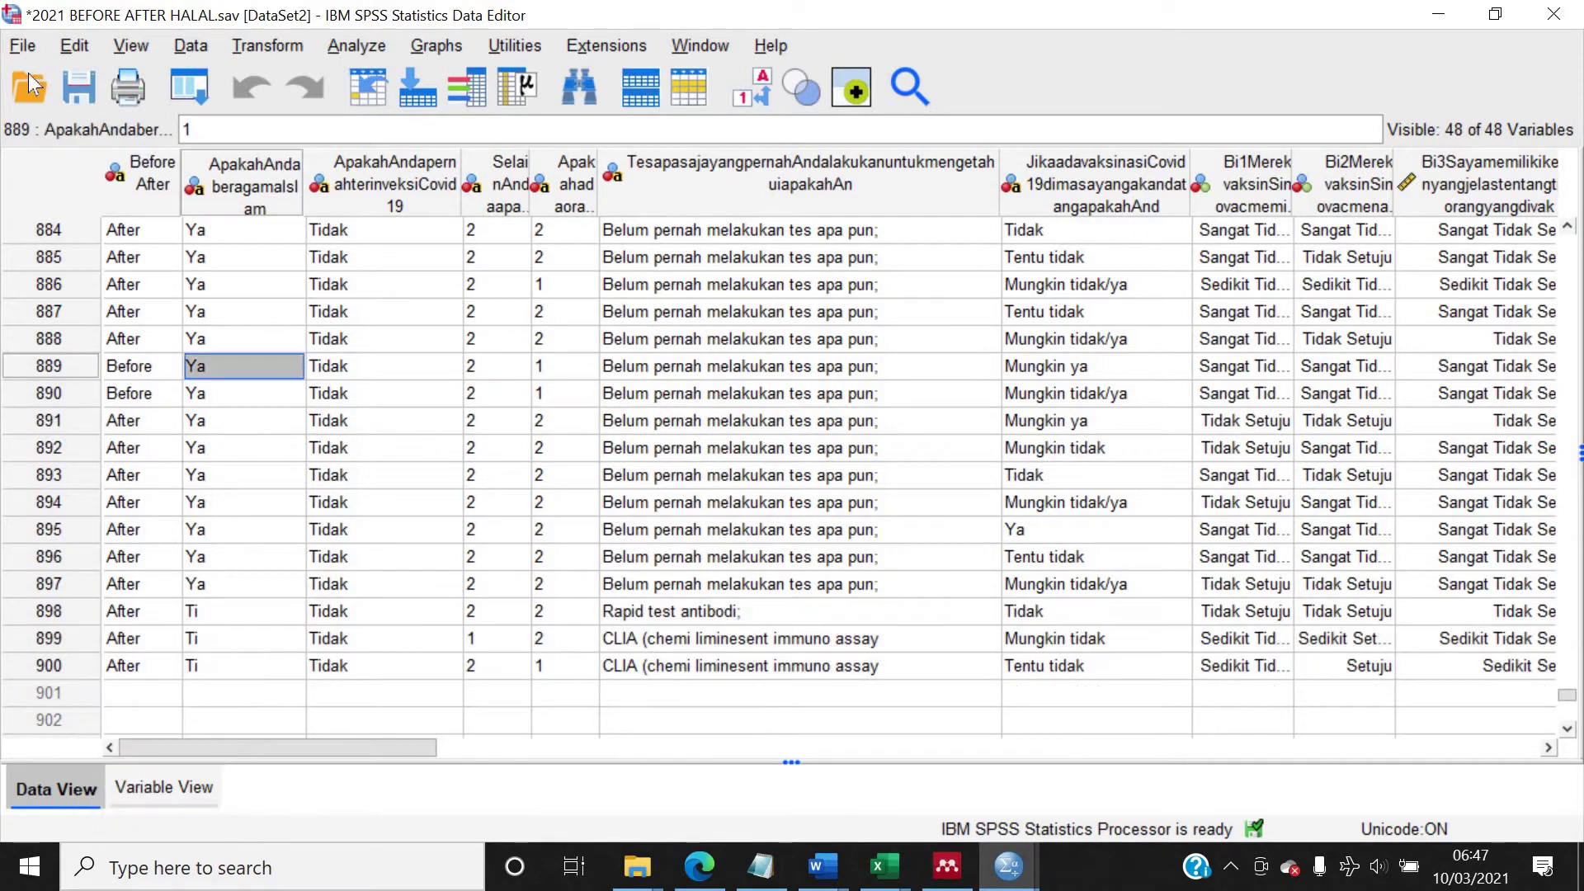
left_click(23, 48)
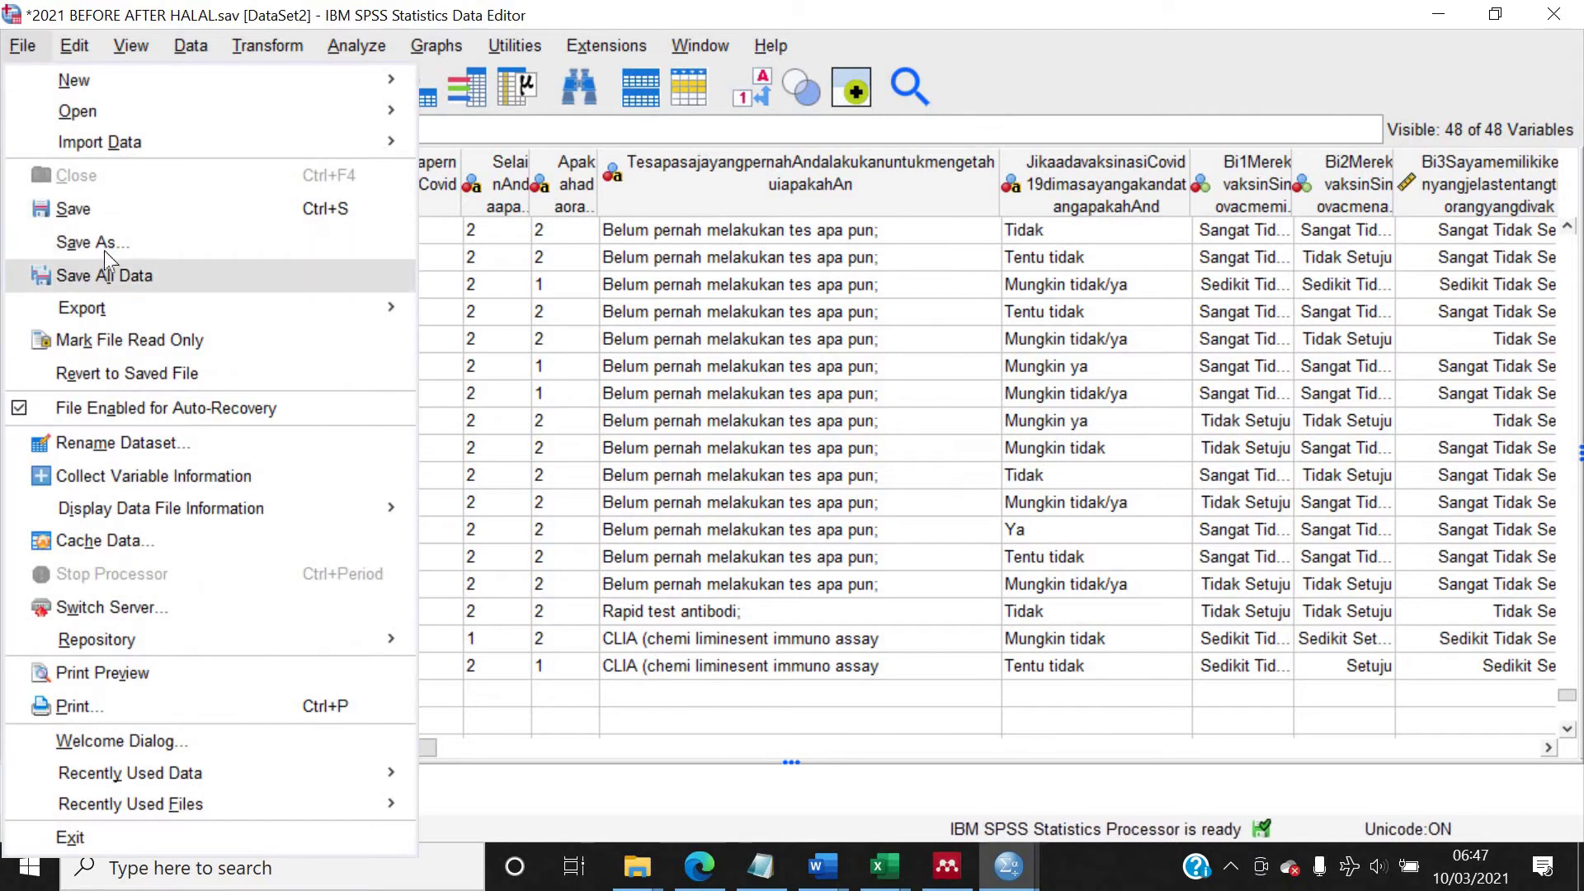
left_click(105, 241)
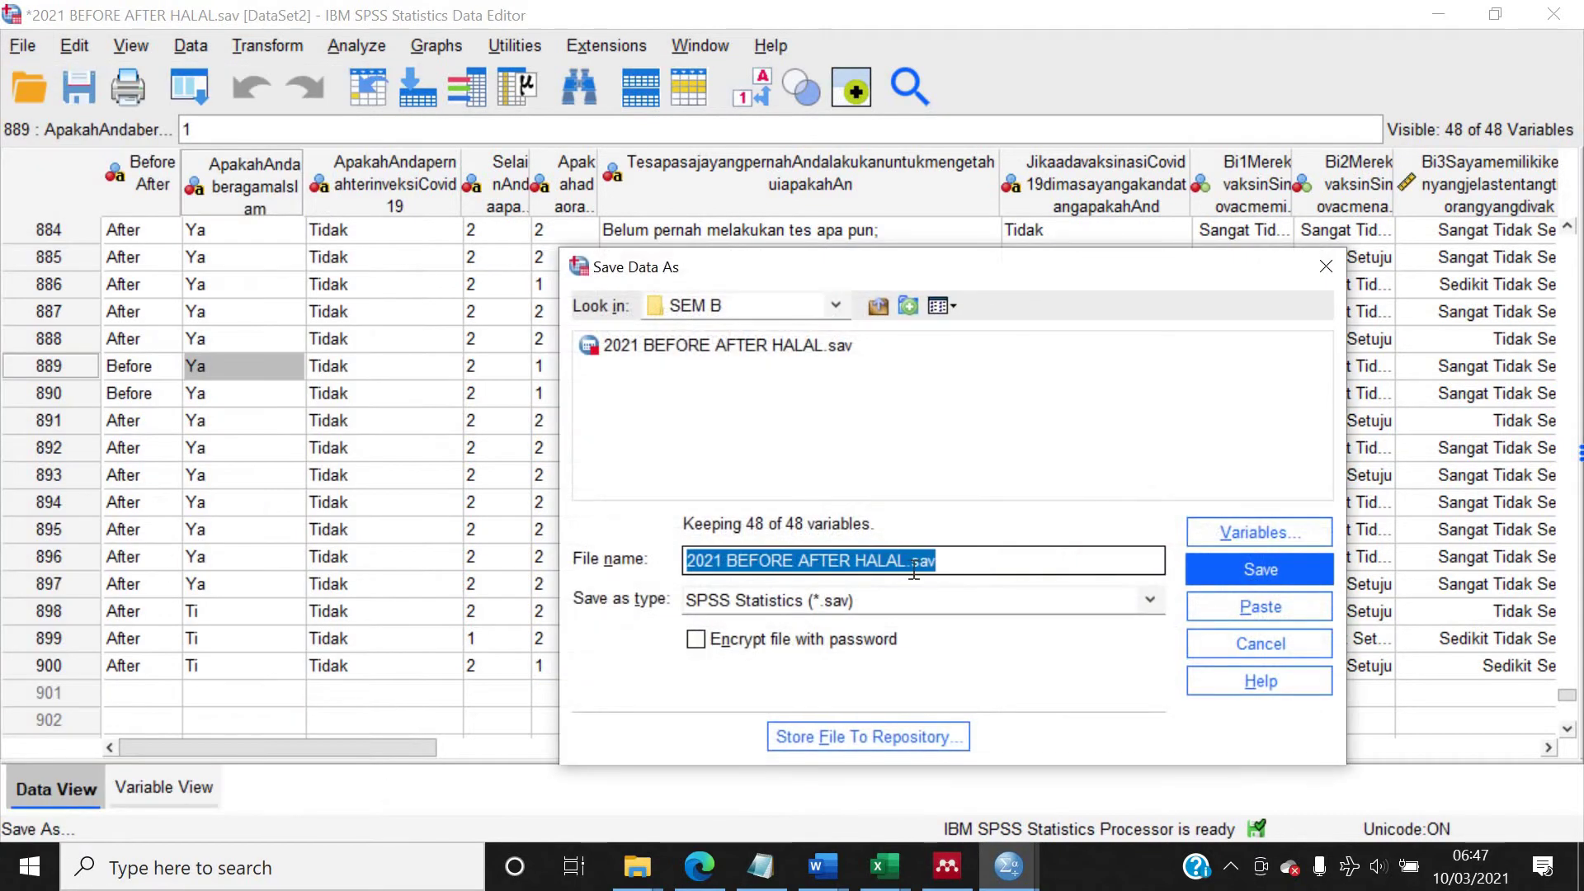
left_click(908, 564)
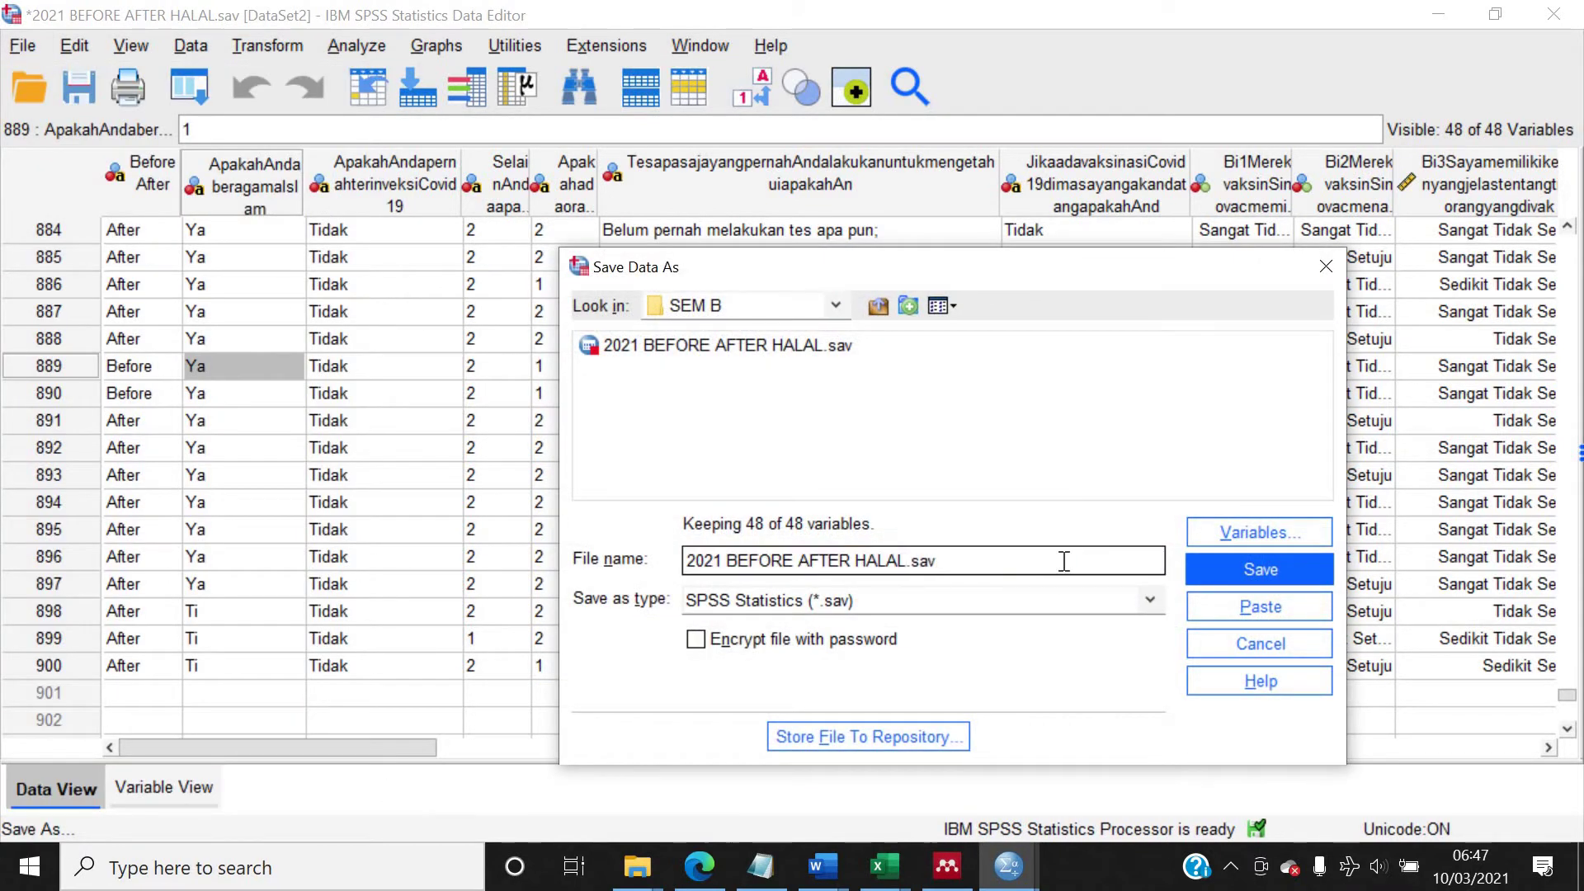
type("_.sa")
key("BackSpace")
type("ISLAM")
key("Return")
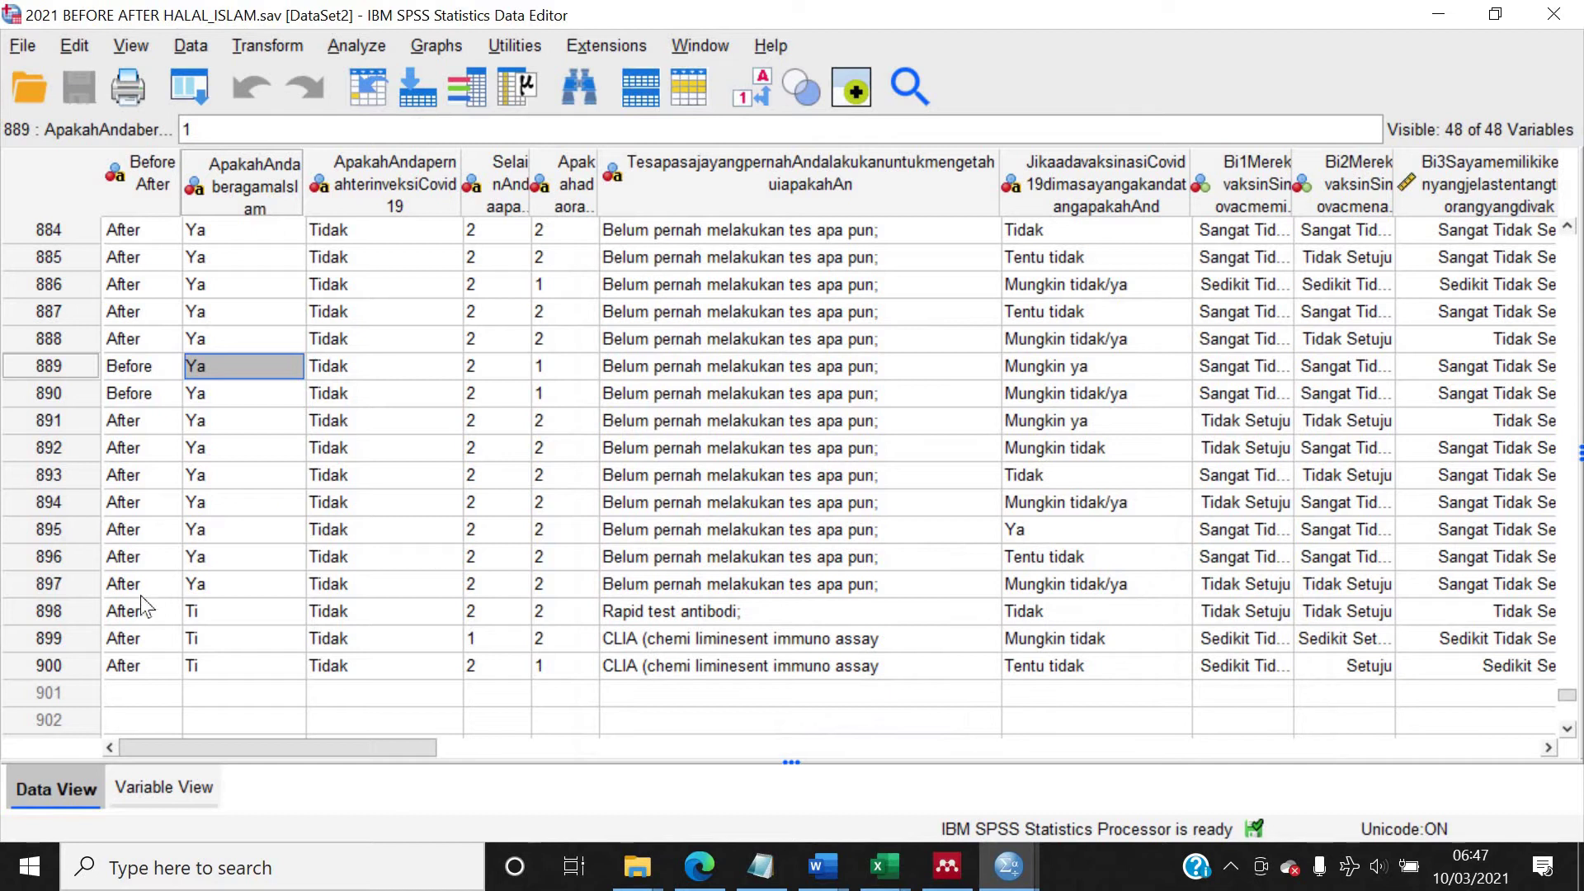
Step: Clear cases 898 to 900, the respondents marked Ti for the Islam question, from the dataset
left_click_drag(91, 670, 67, 669)
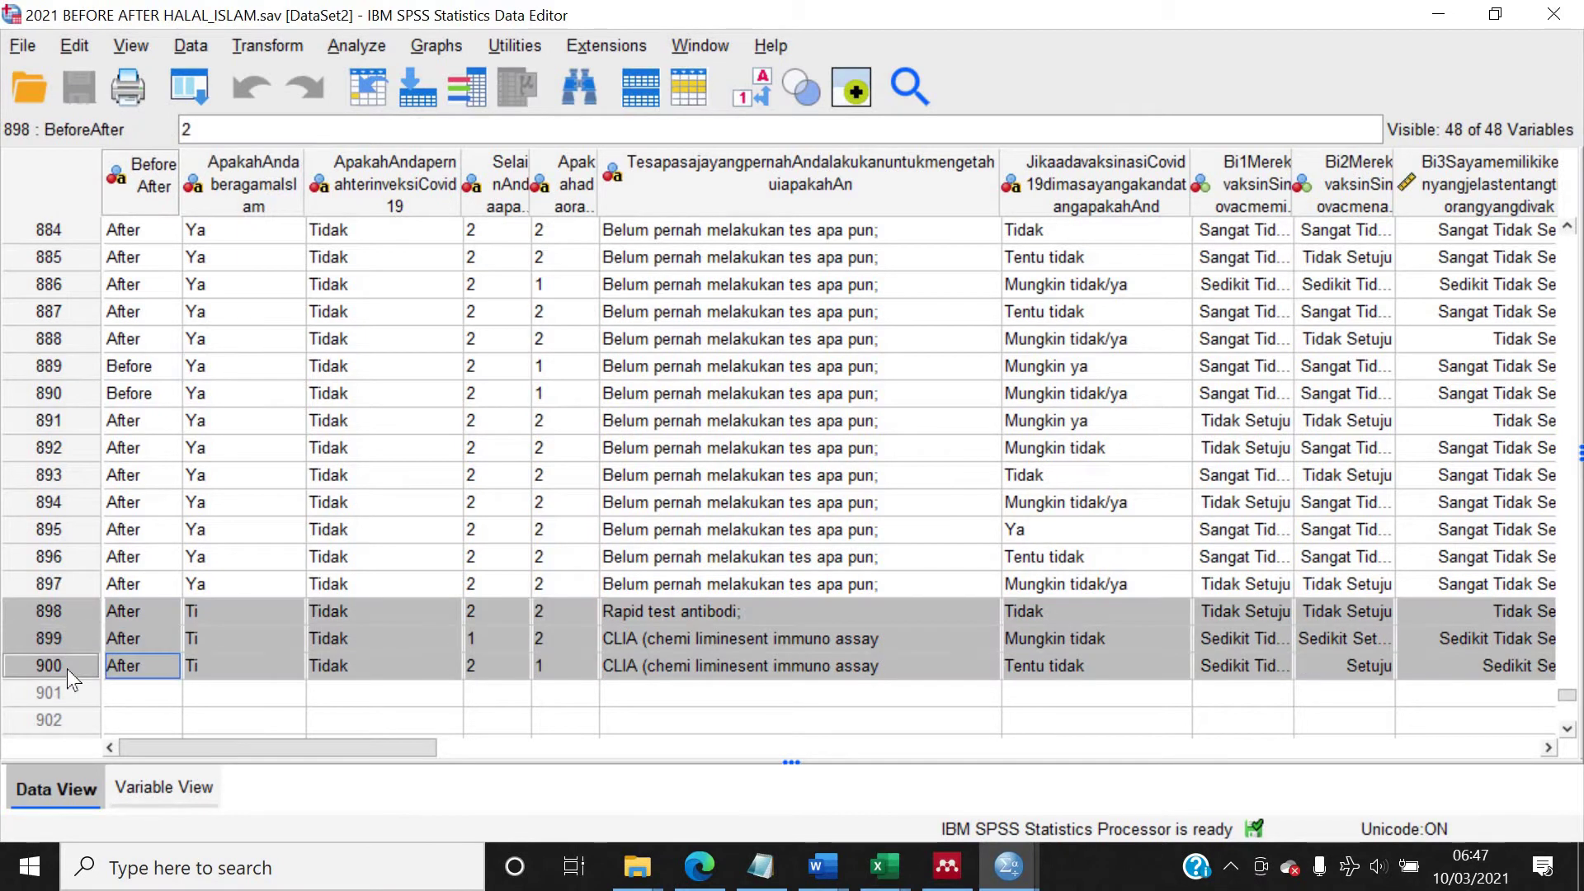
right_click(67, 668)
left_click(133, 774)
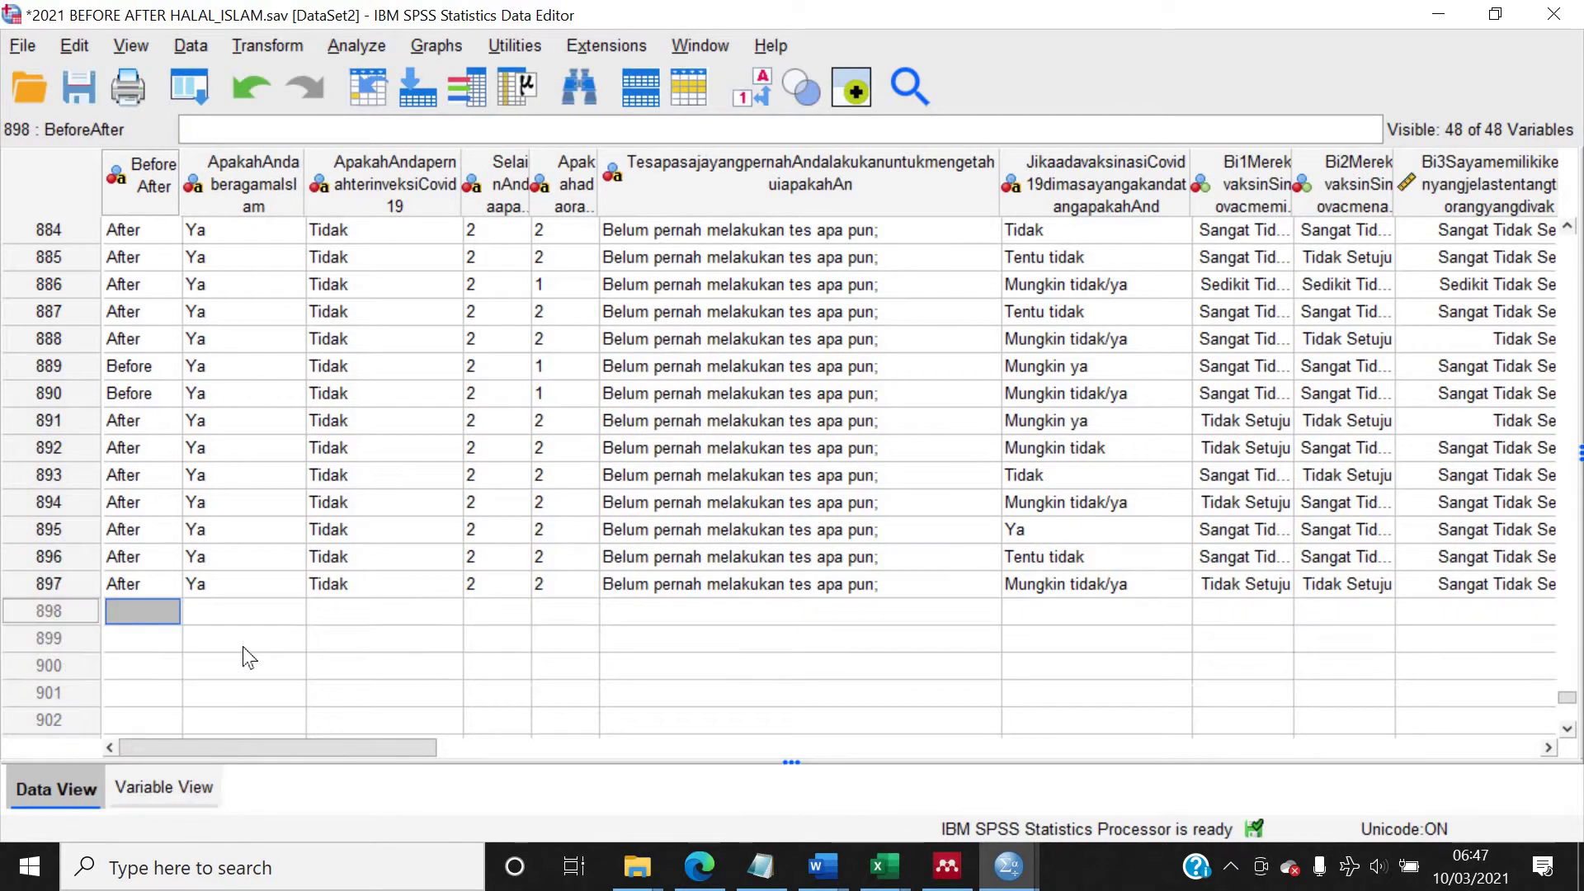
left_click(242, 646)
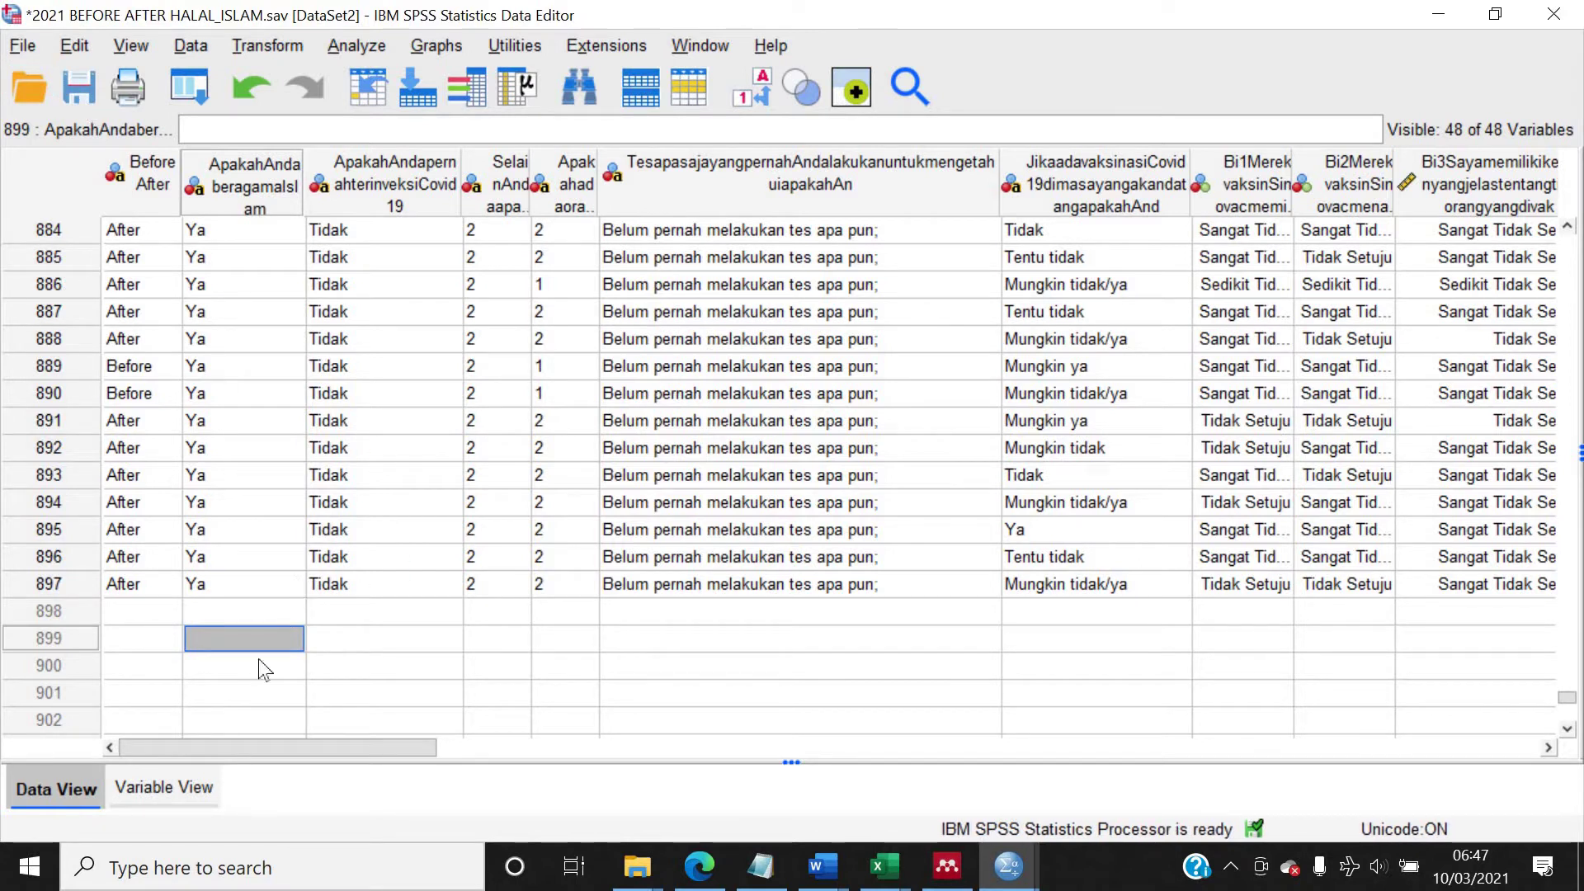
Step: Widen the Bi2 and Bi1 vaccine brand columns in the data grid so their full values are readable
left_click_drag(259, 745, 521, 693)
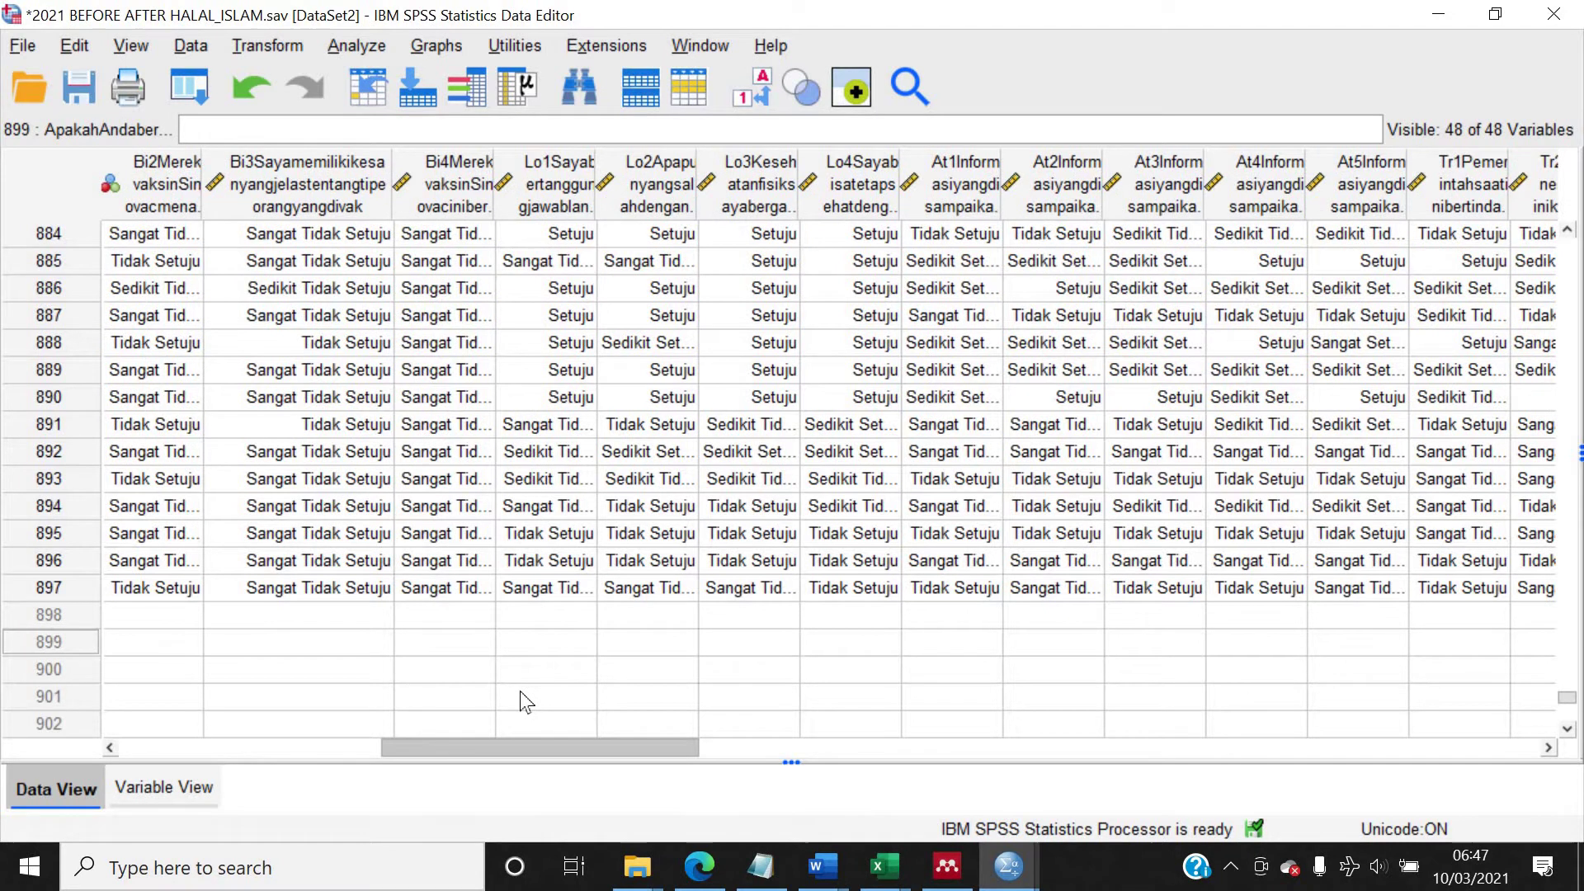
left_click_drag(520, 693, 423, 700)
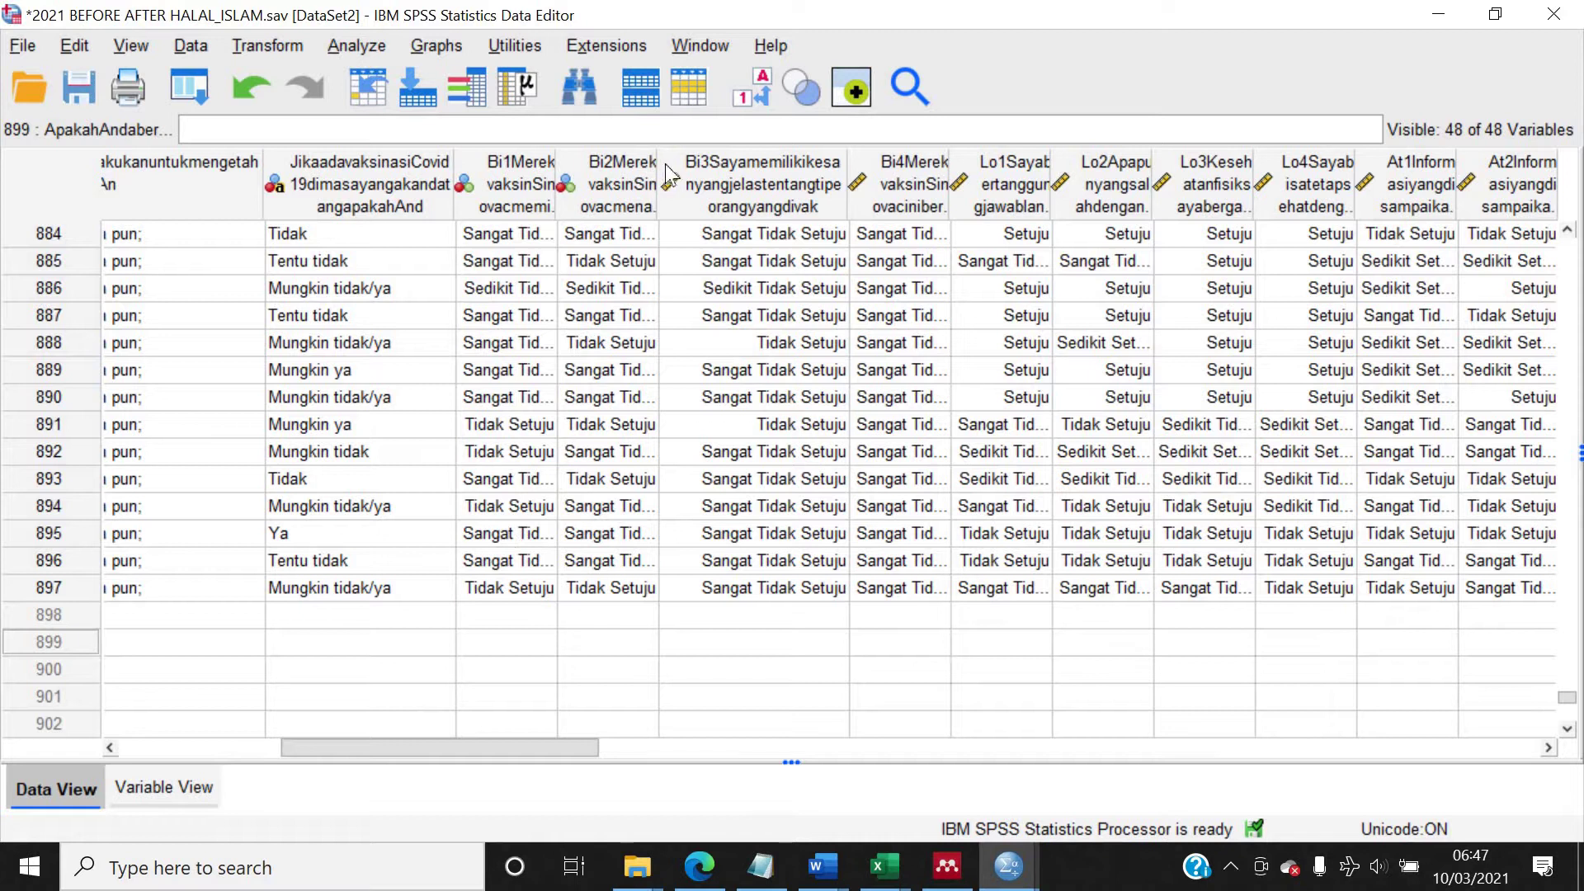
left_click_drag(746, 168, 757, 167)
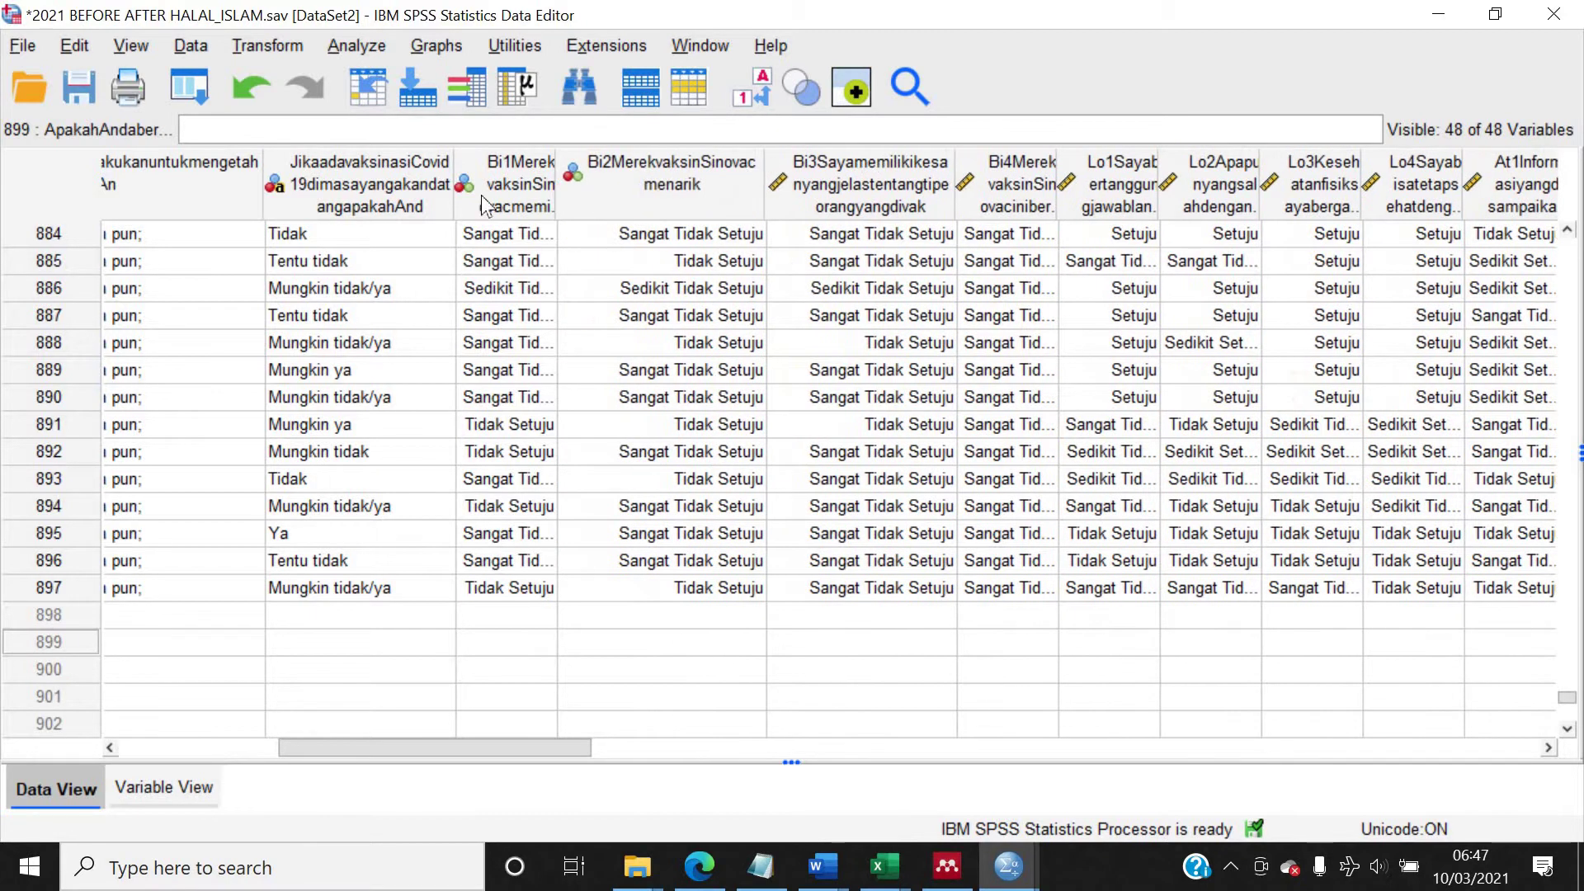
left_click(495, 202)
left_click_drag(554, 165, 671, 169)
left_click(393, 173)
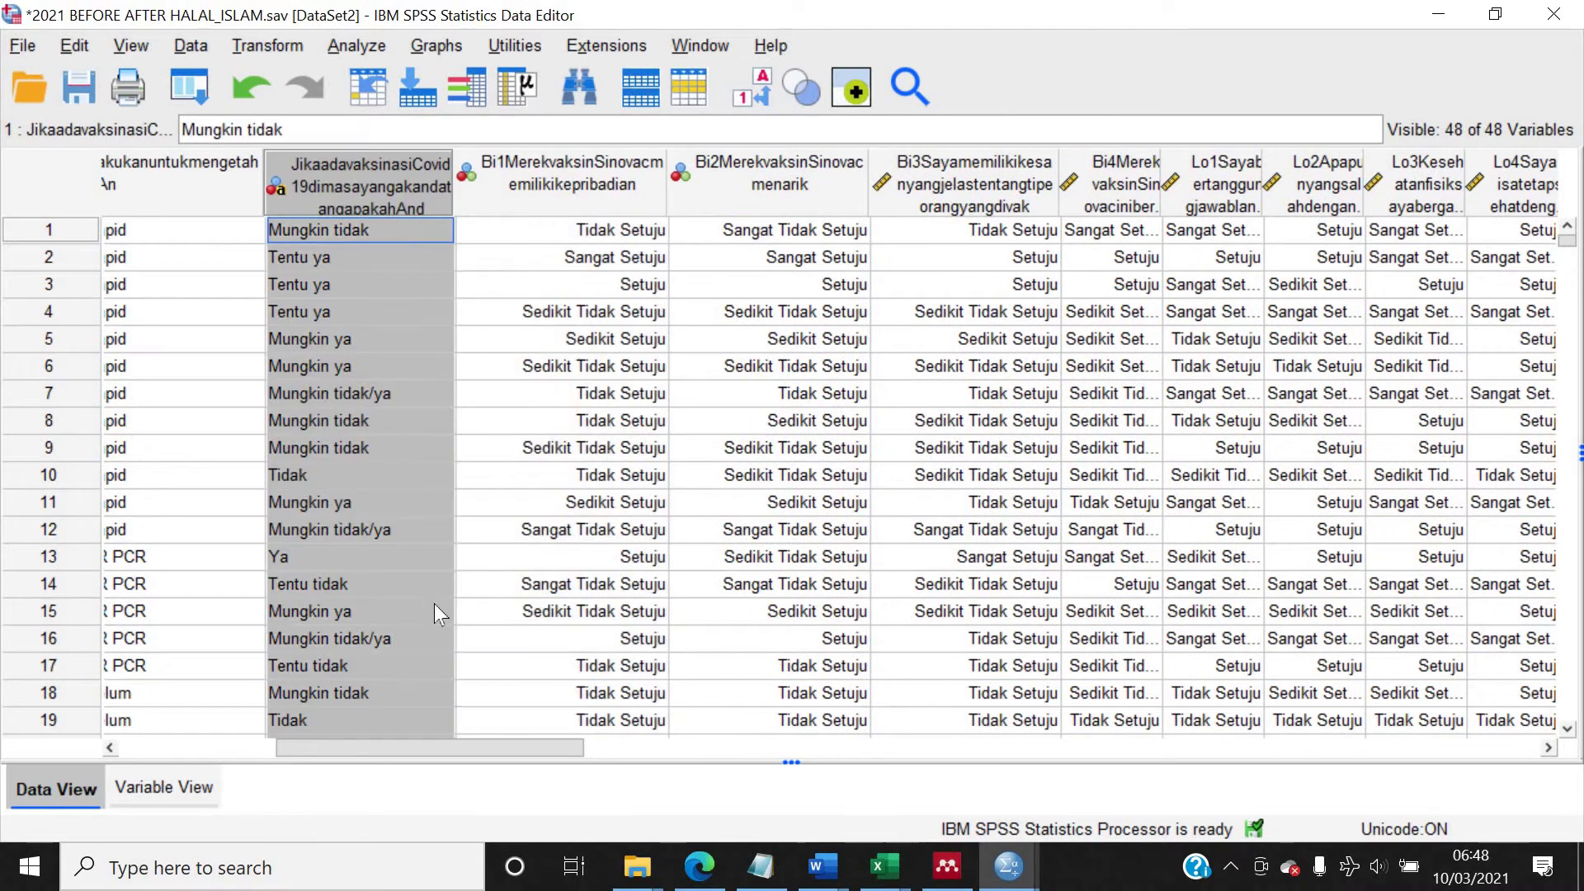
Step: Start a dimension reduction Factor analysis and add the brand items Bi1 to Bi4 as its variables
left_click_drag(274, 748, 121, 747)
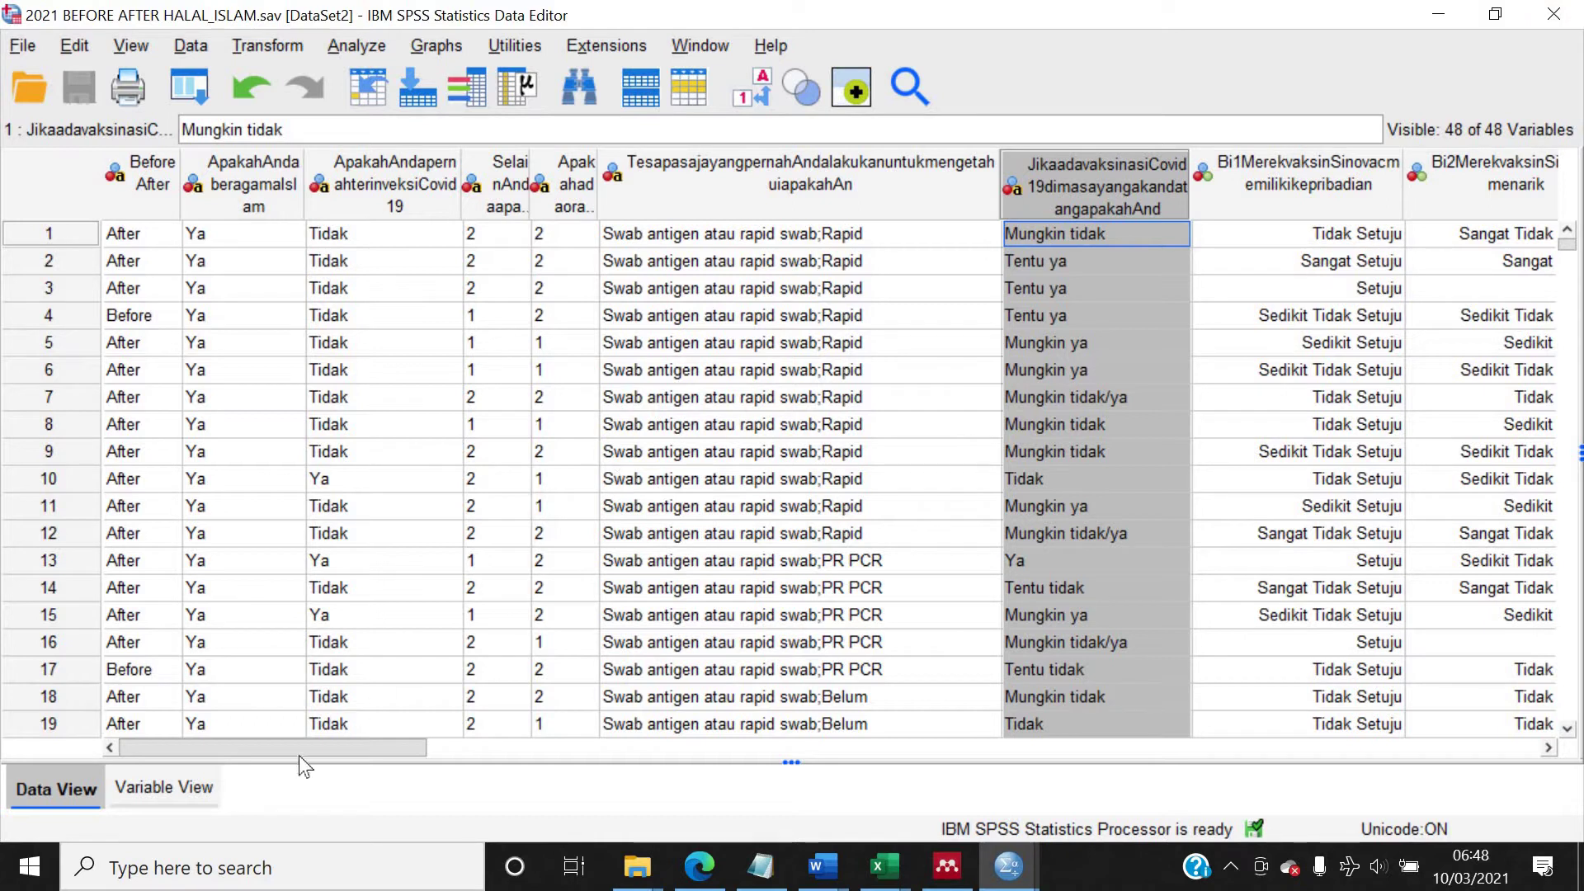
scroll(606, 701, "right", 5)
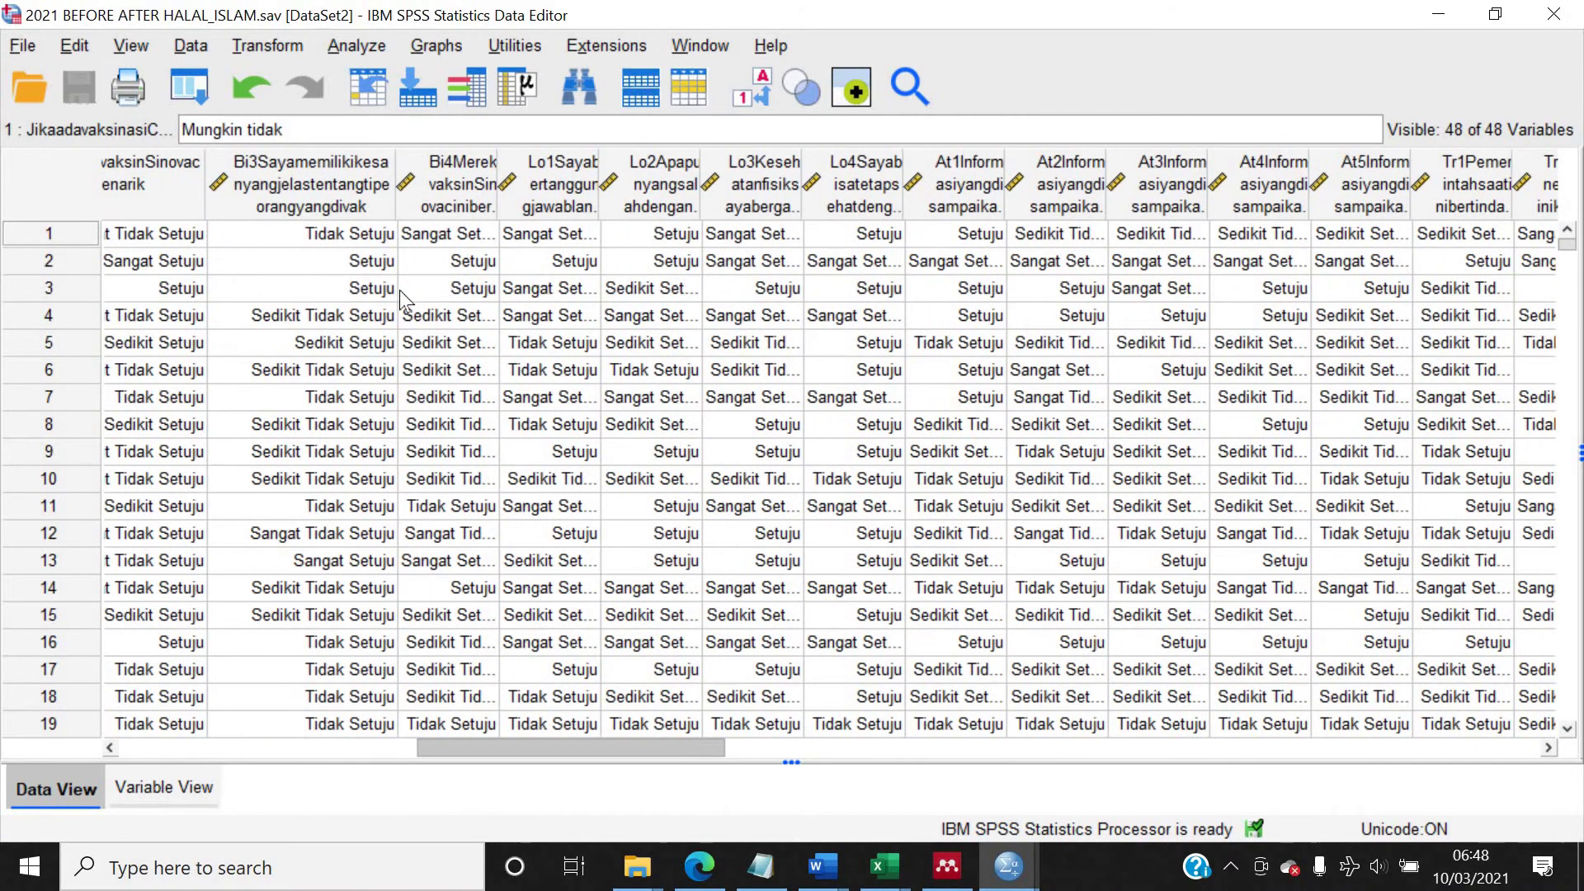
left_click(351, 47)
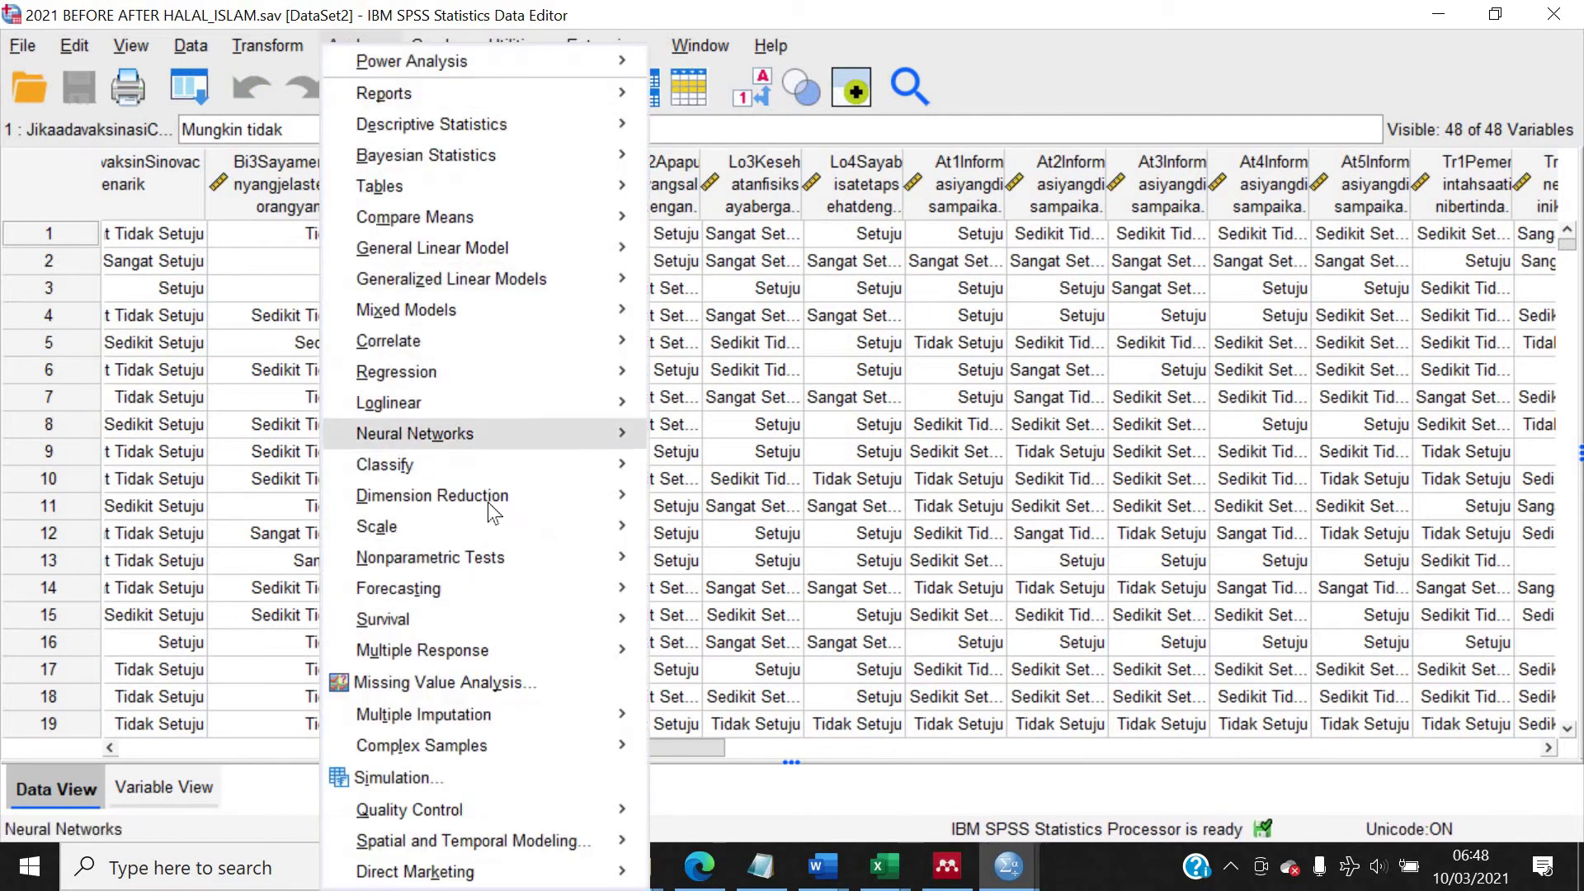
mouse_move(527, 497)
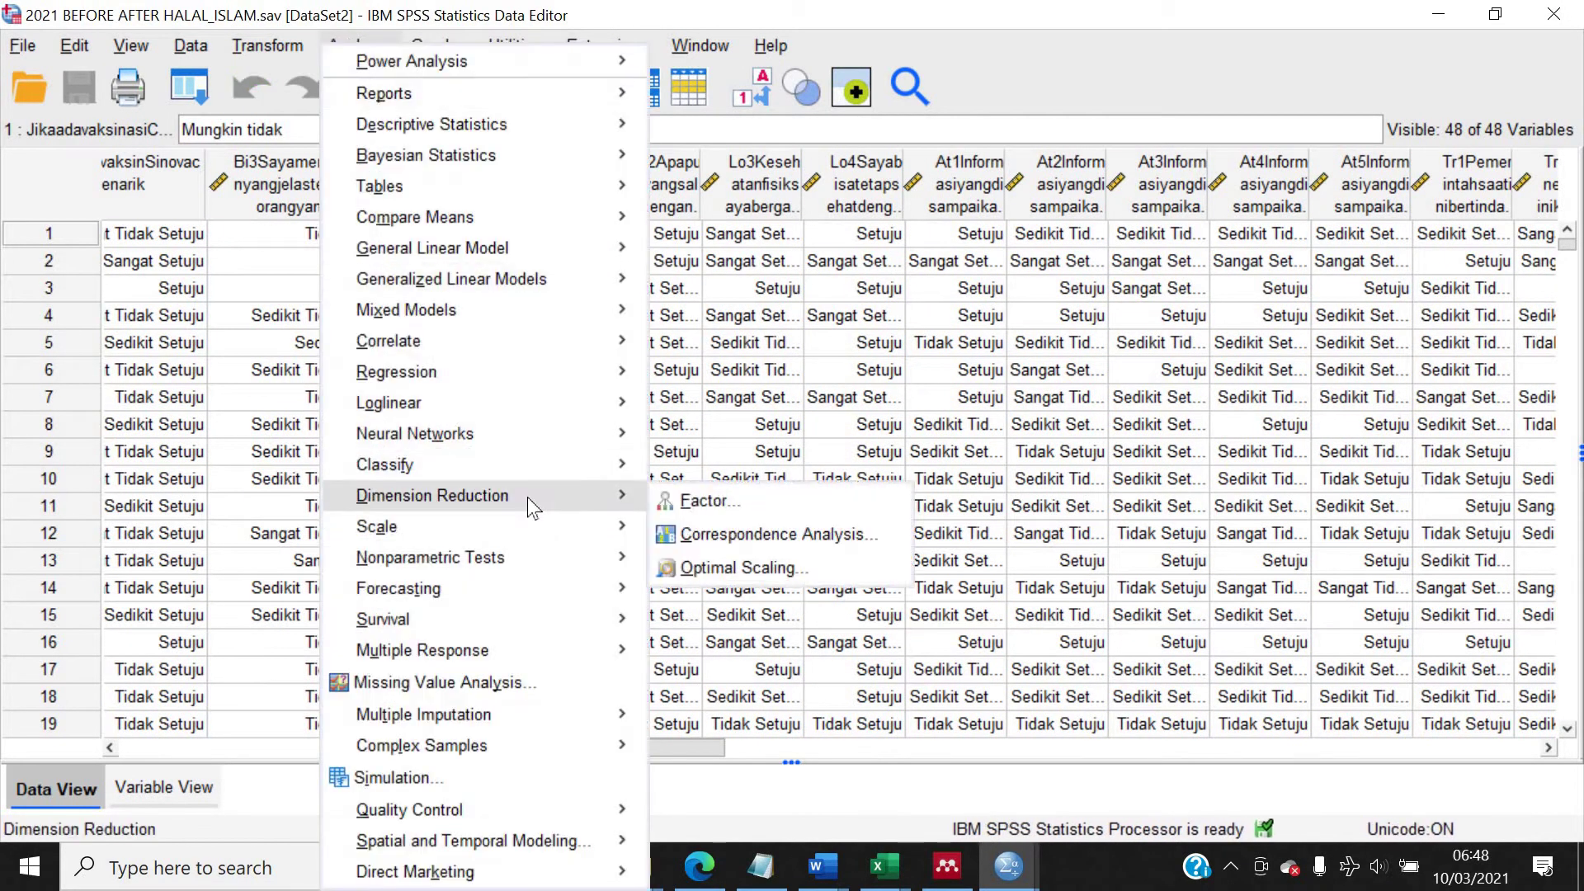
left_click(697, 501)
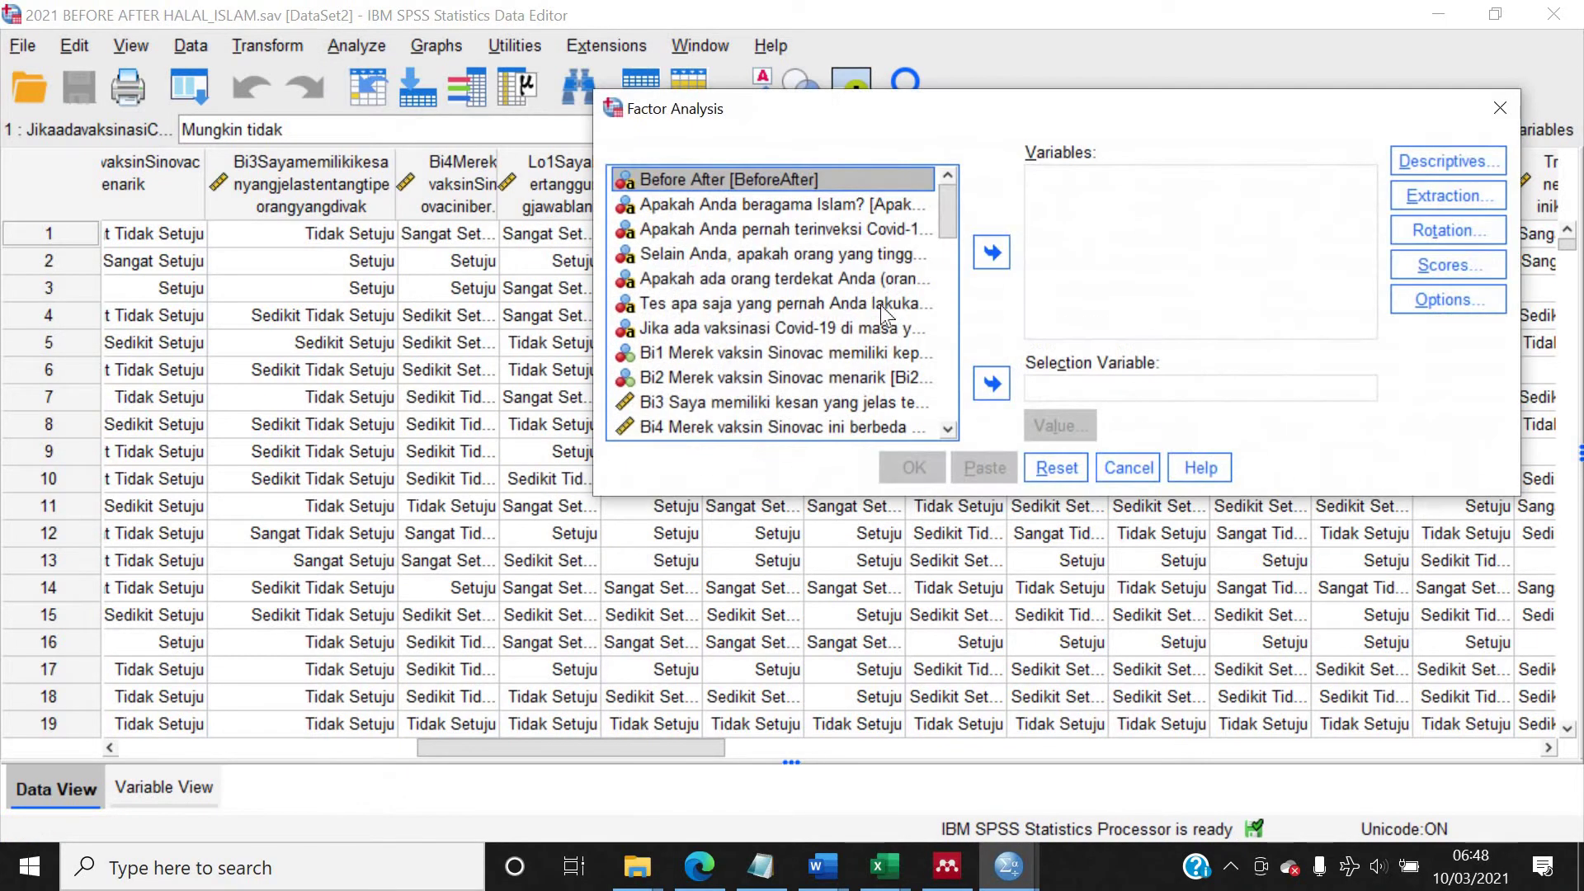
left_click(726, 358)
scroll(726, 358, "down", 1)
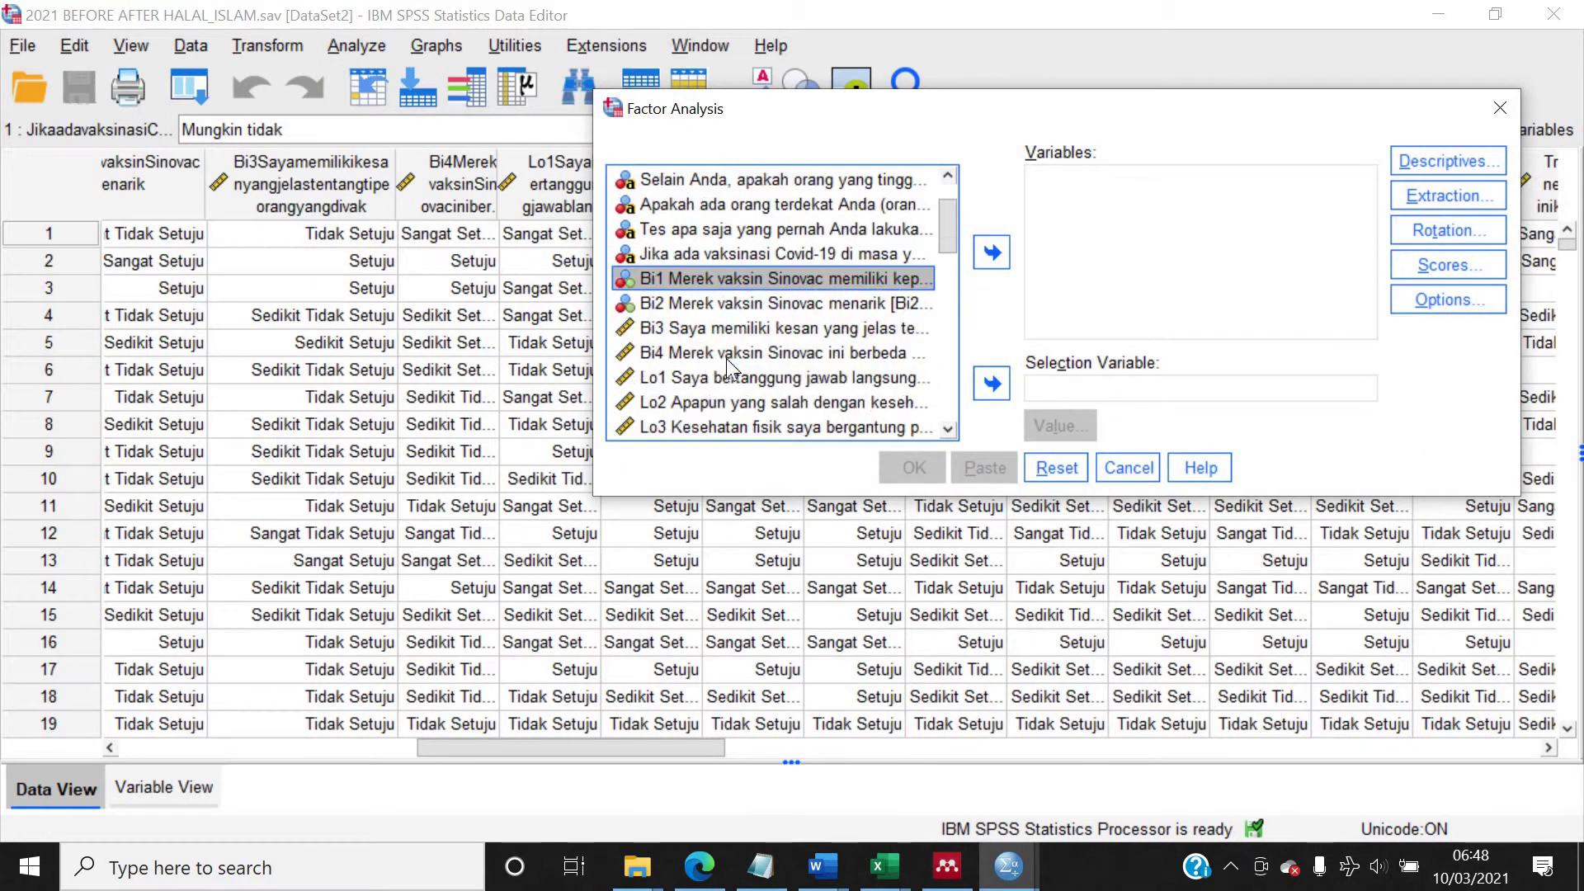
scroll(726, 358, "down", 10)
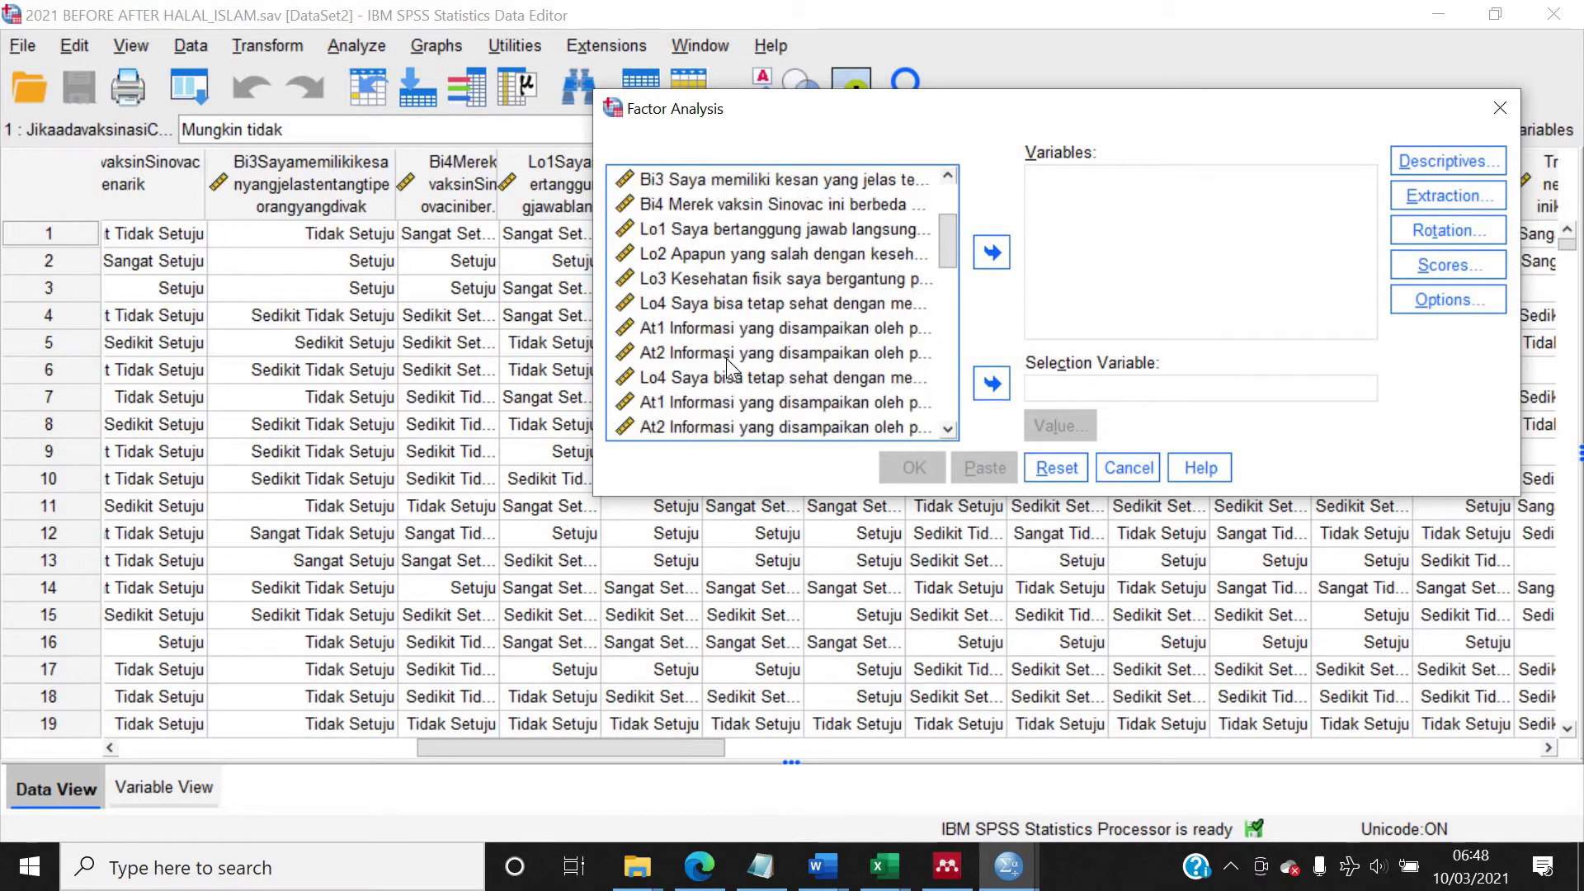
scroll(726, 358, "down", 3)
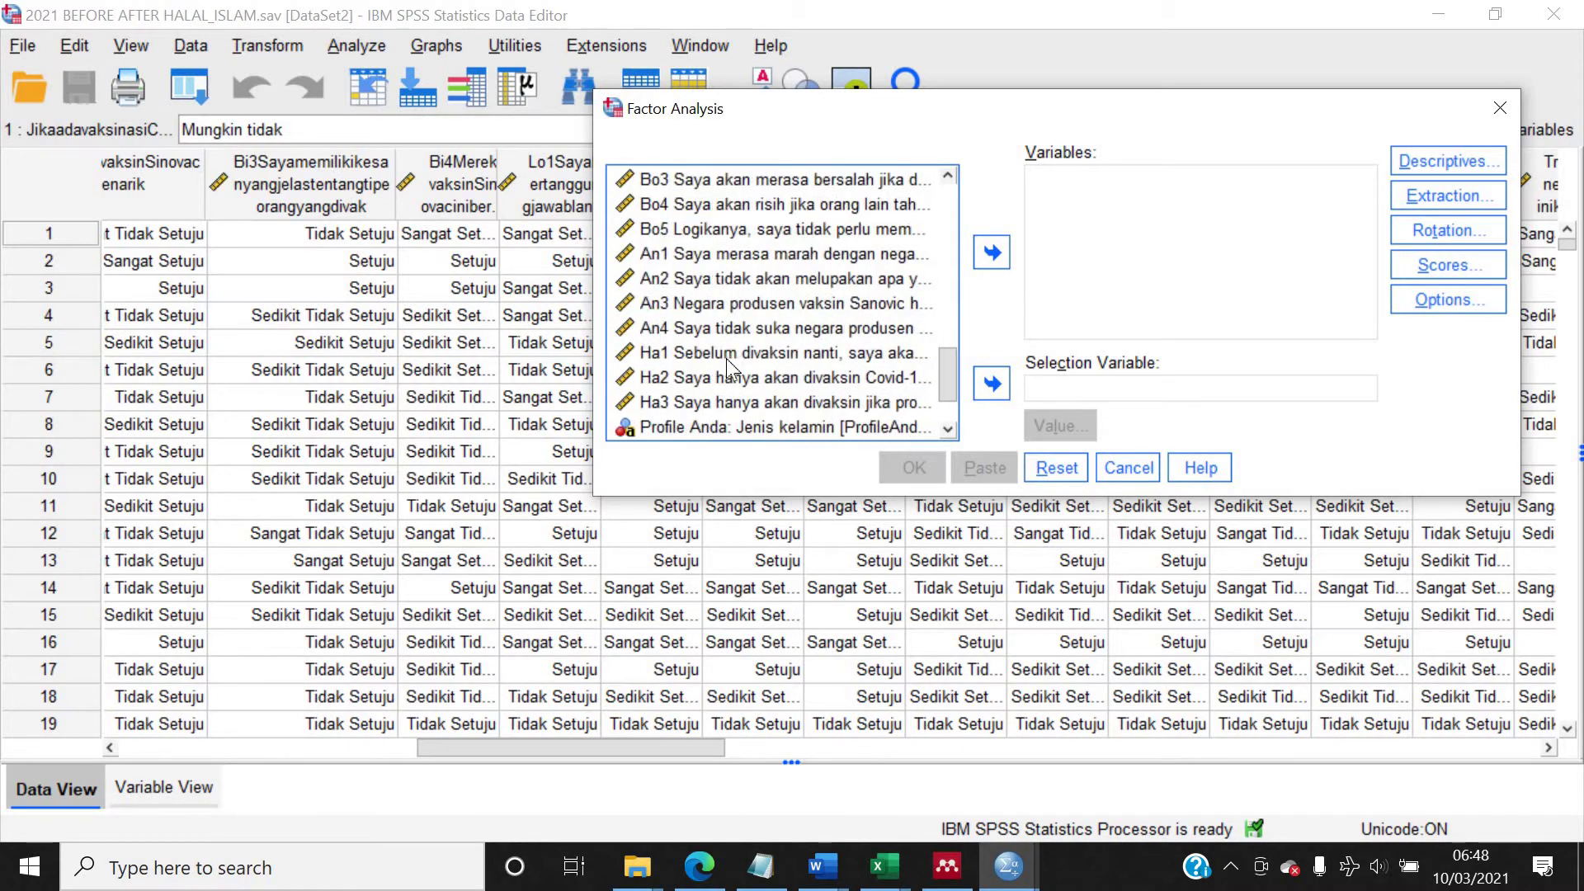
scroll(726, 358, "up", 3)
scroll(726, 363, "up", 7)
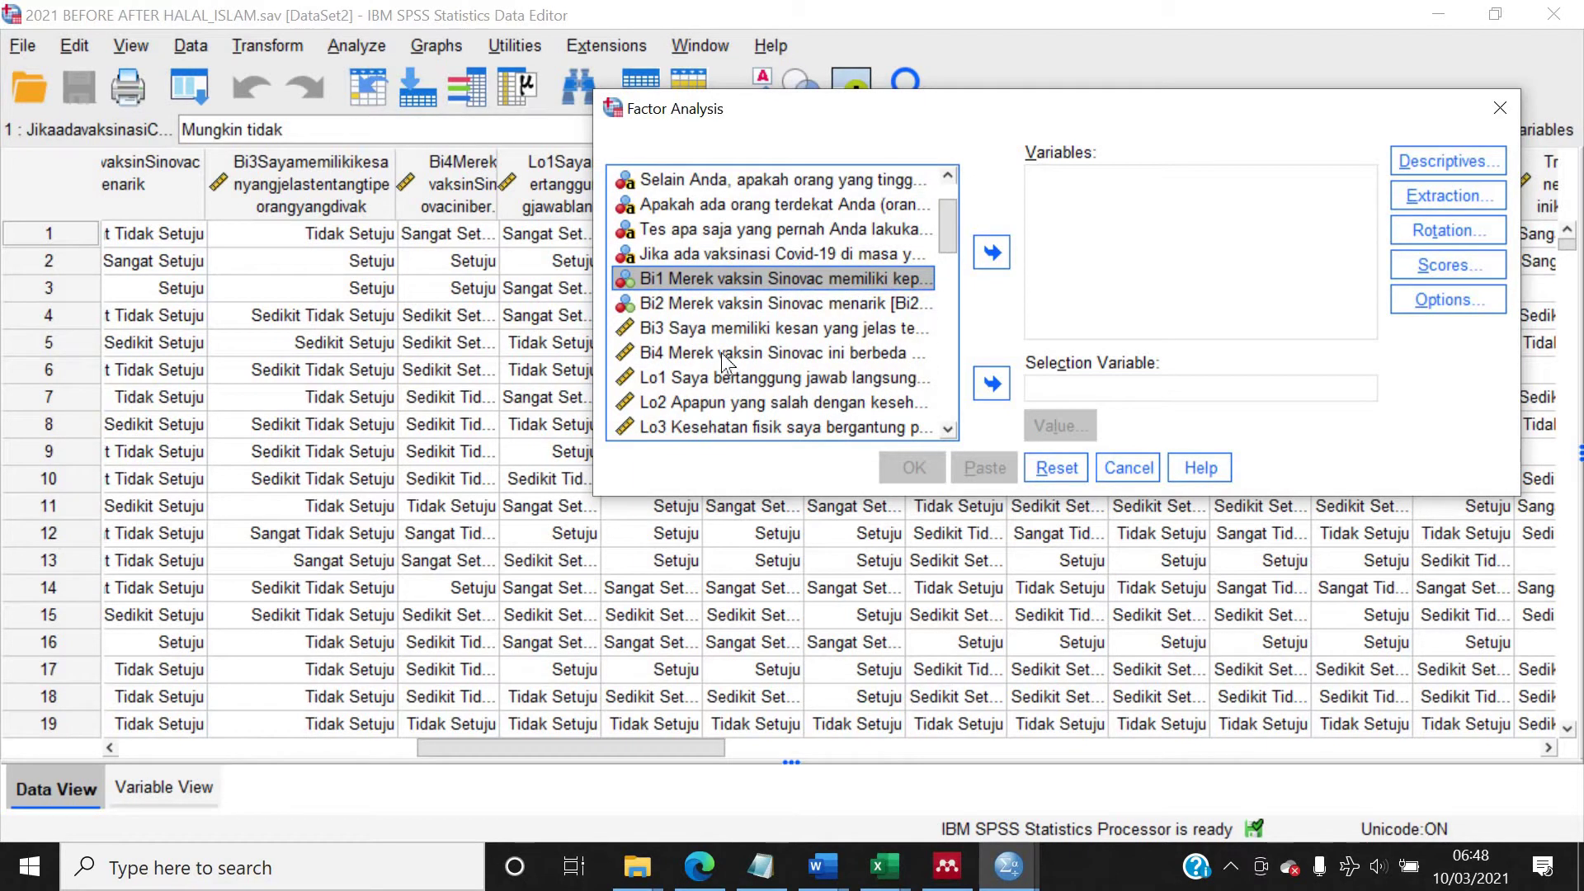
left_click(752, 352, "shift")
left_click(992, 251)
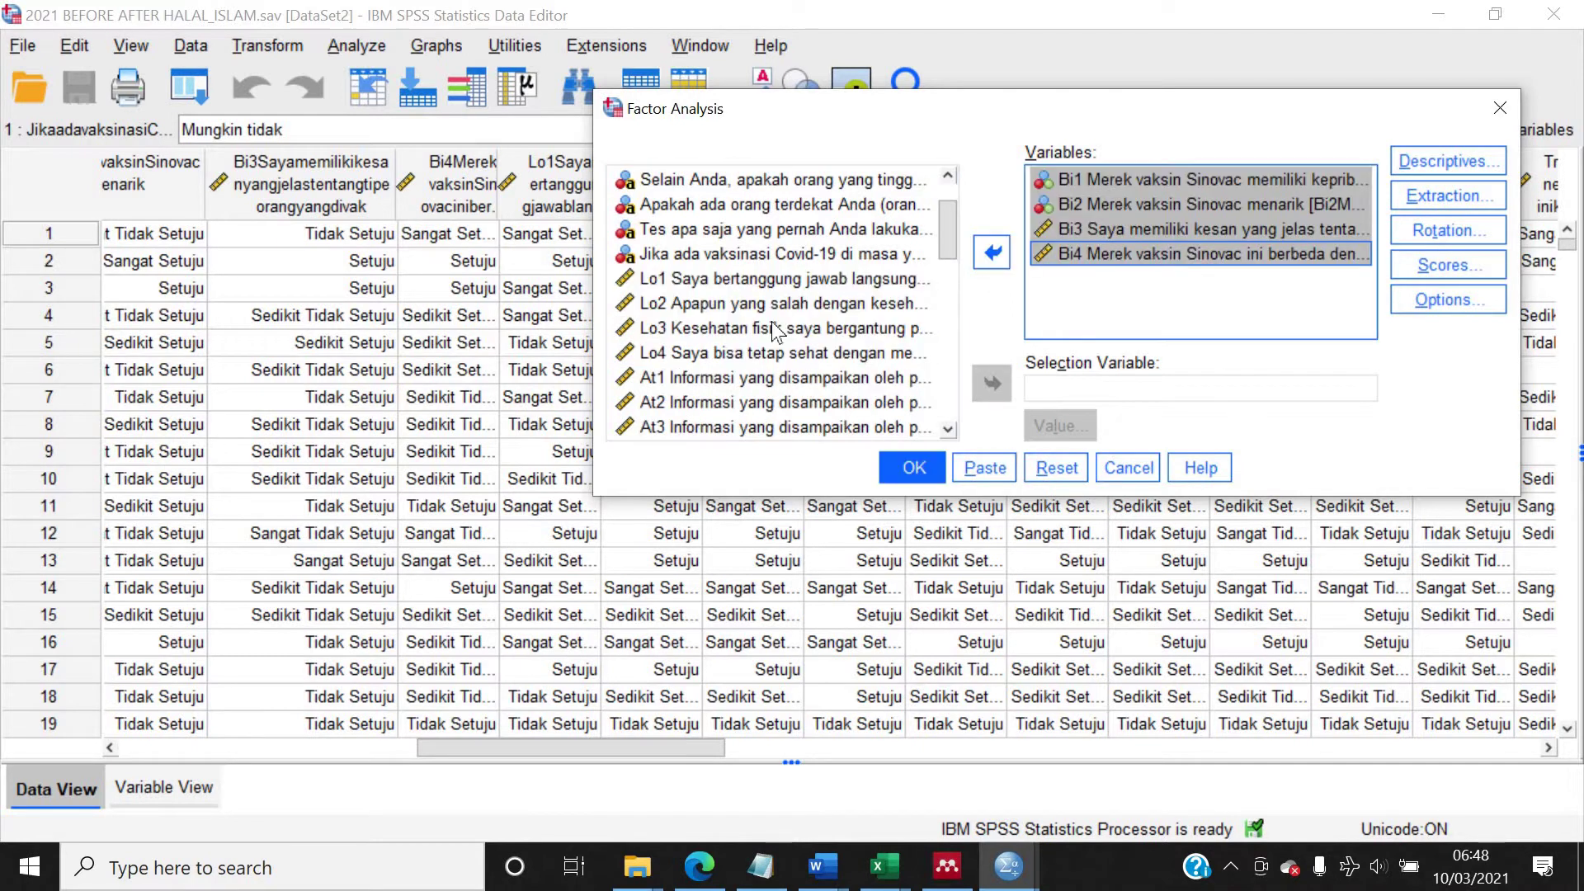
Step: Add the information items At1 to At5 to the factor analysis variables
left_click(722, 379)
scroll(723, 383, "down", 1)
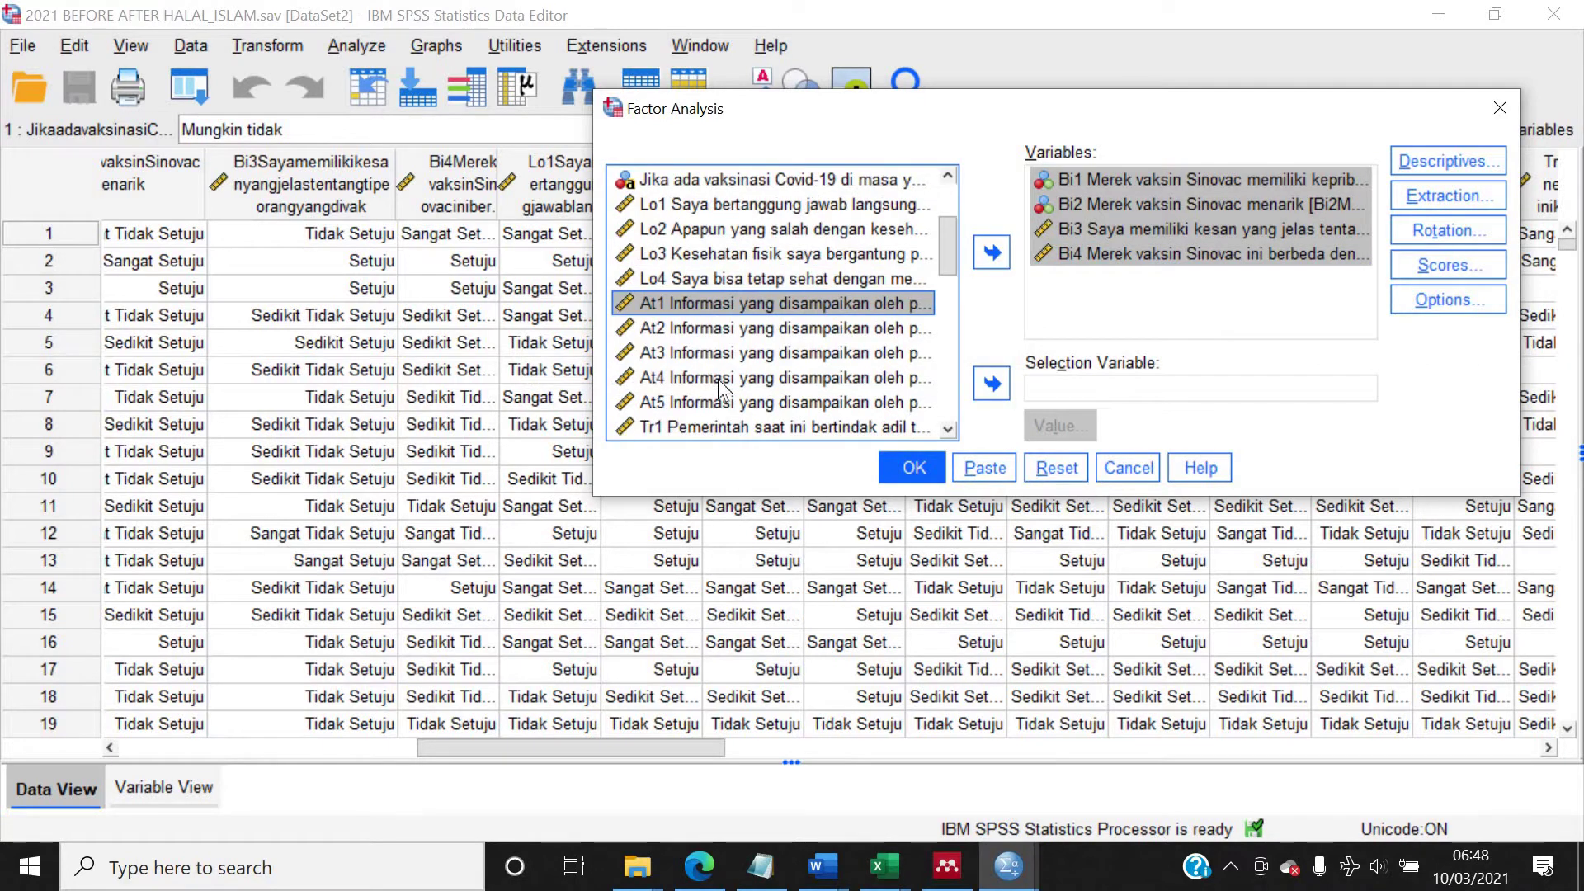
left_click(723, 382, "shift")
left_click(719, 403, "shift")
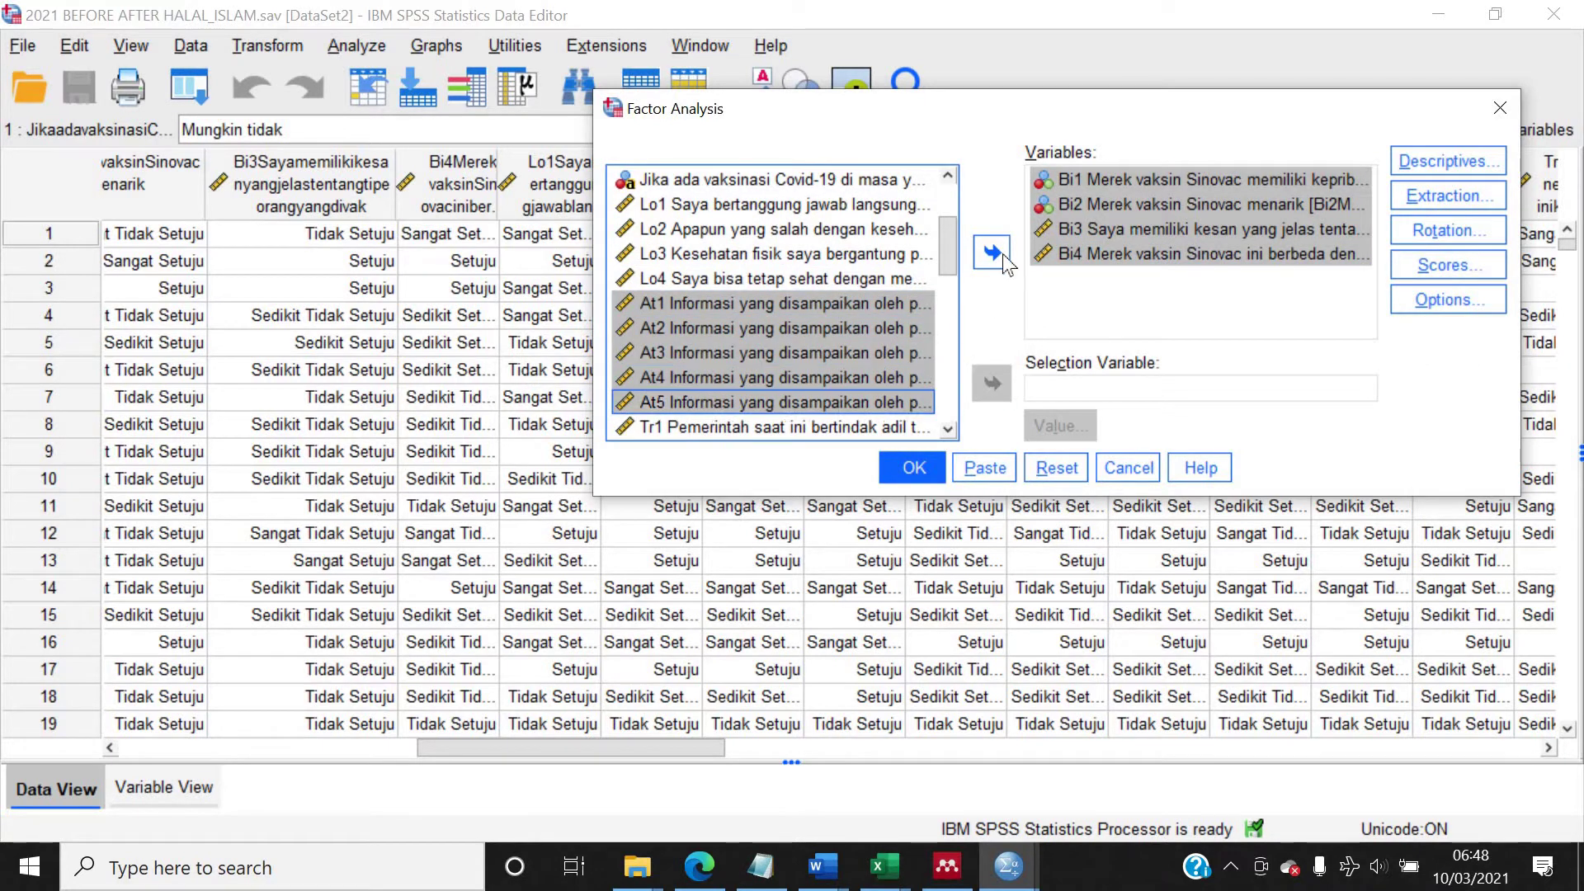
left_click(992, 253)
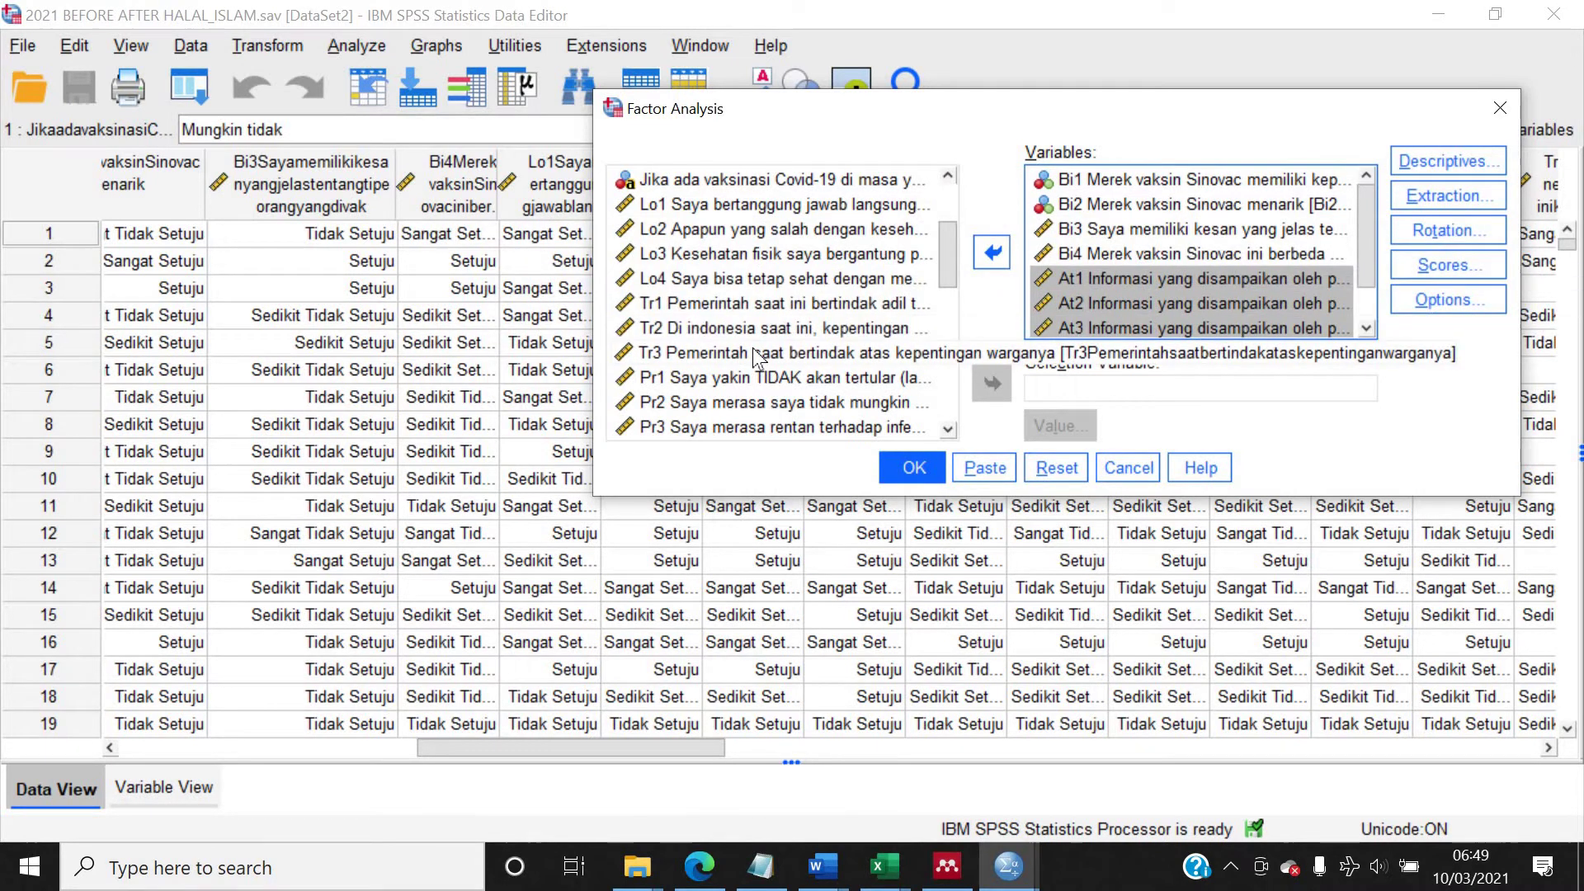
Step: Add the Chinese product items Pj1 to Pj4 to the factor analysis variables
scroll(755, 357, "down", 2)
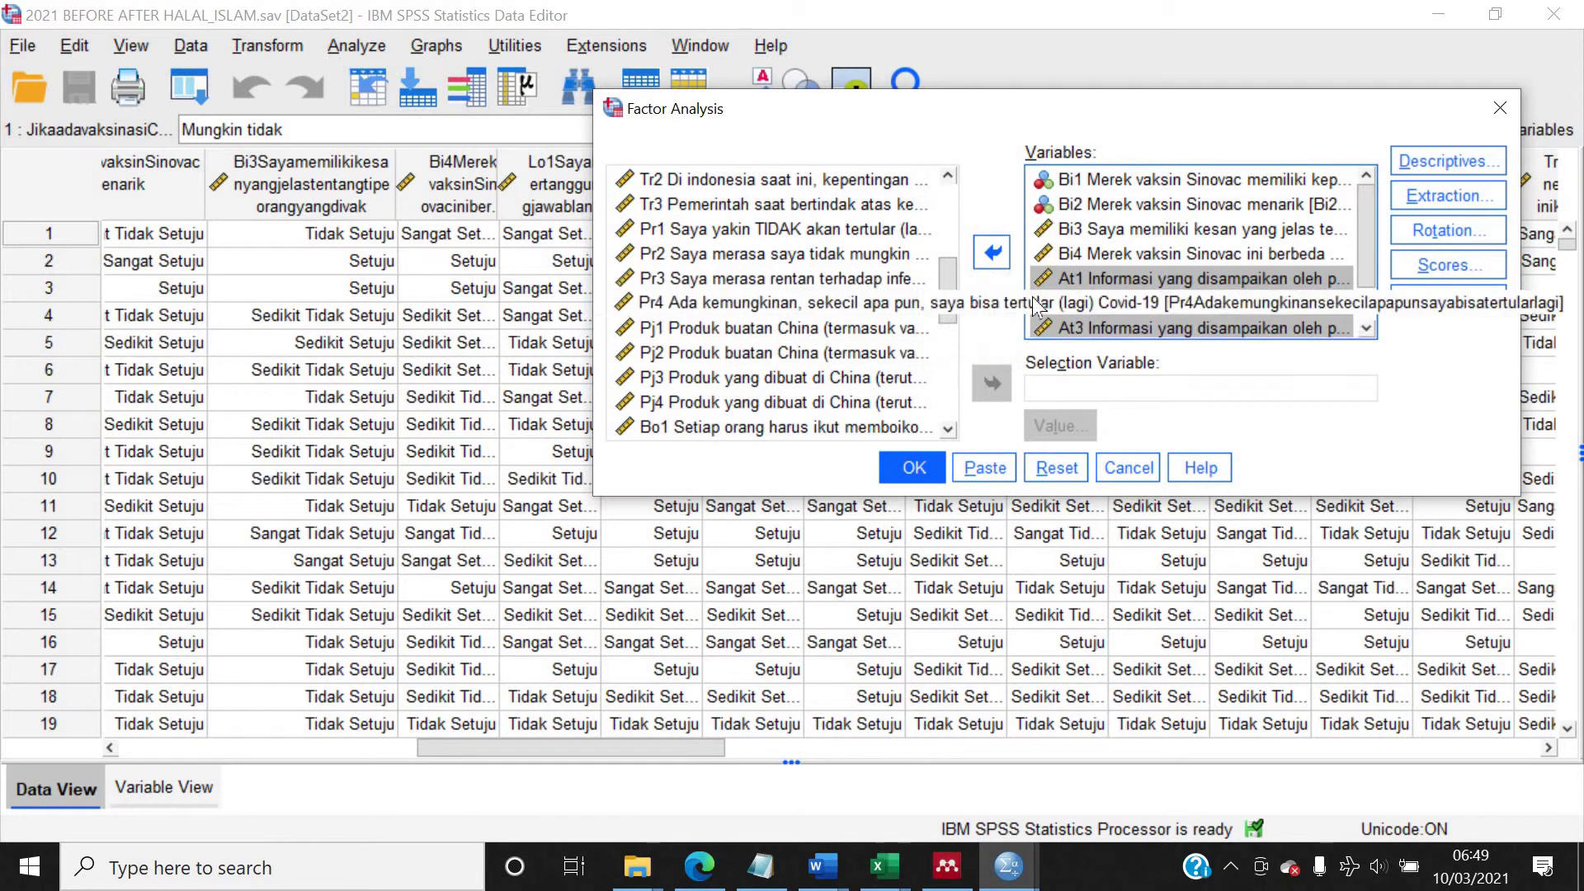
scroll(754, 235, "up", 1)
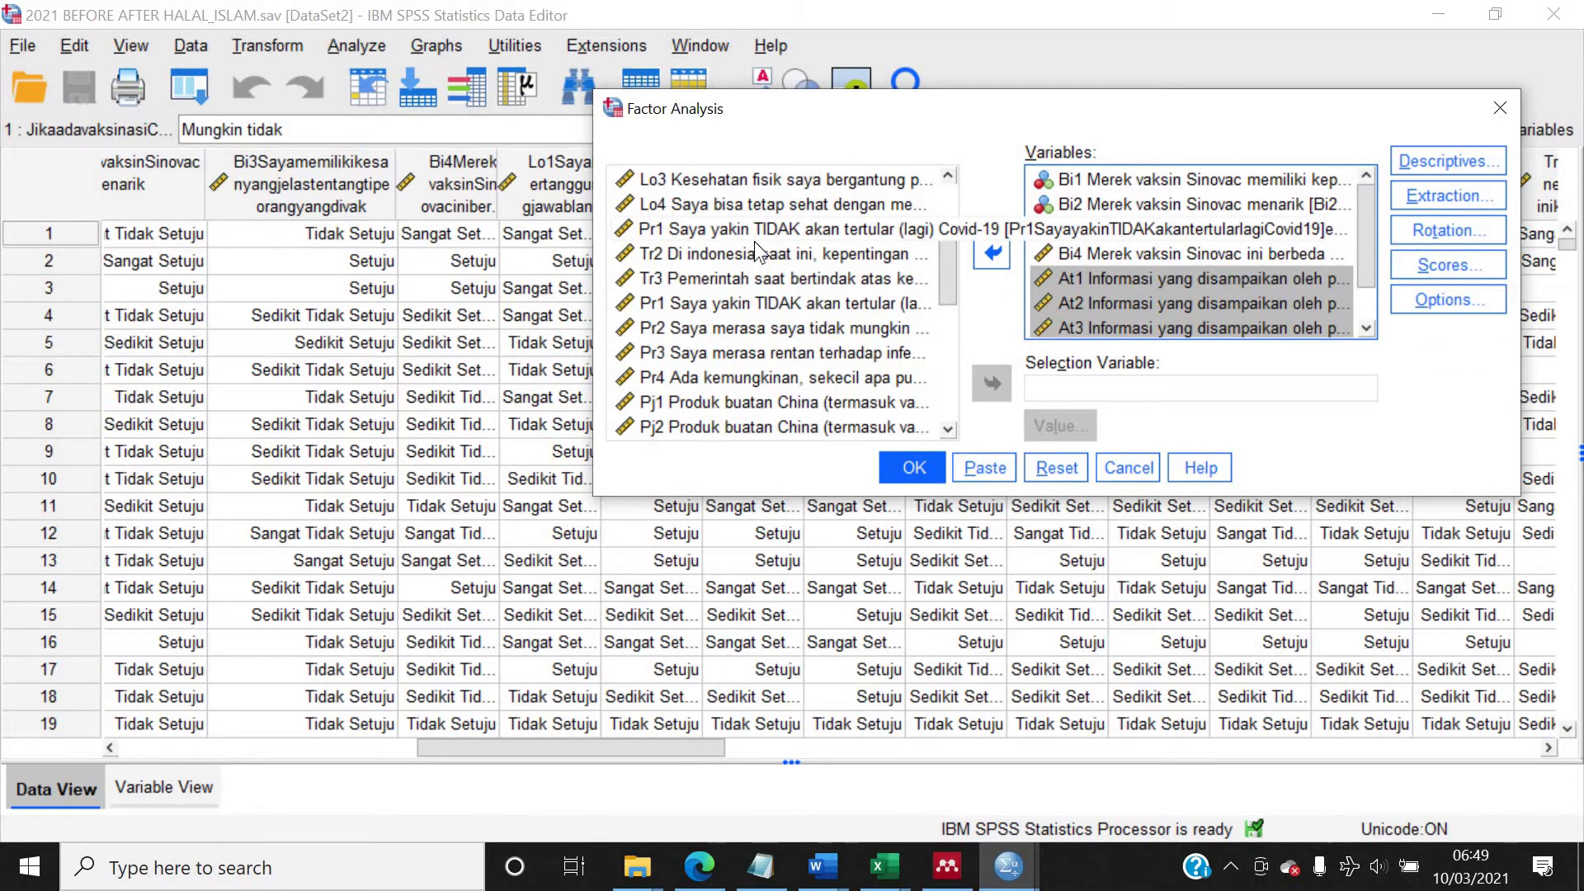
scroll(756, 239, "down", 2)
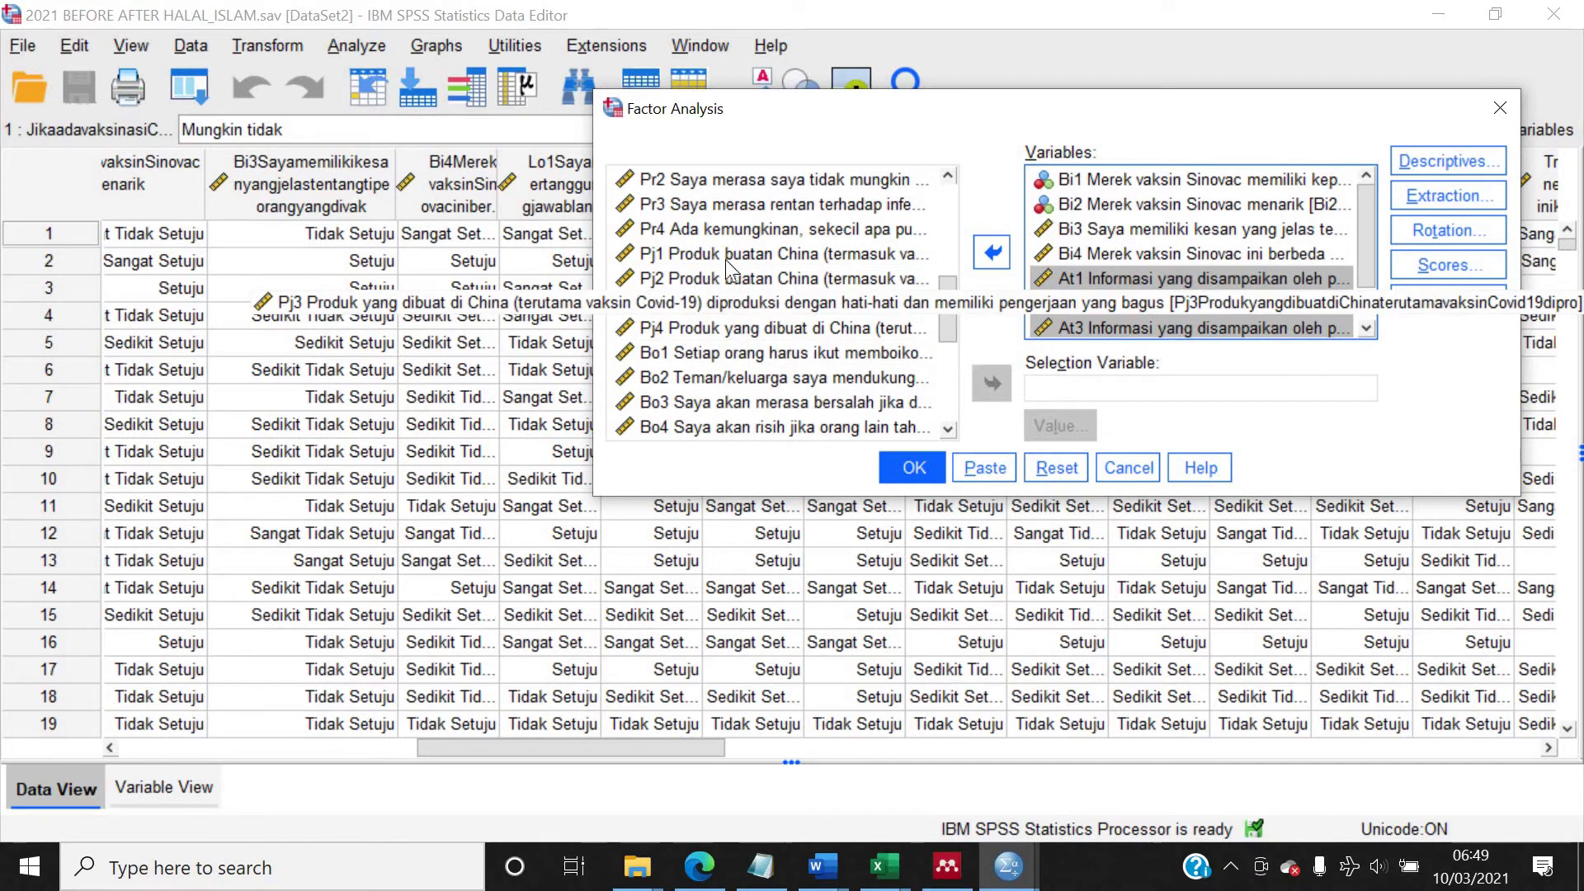
left_click(715, 250)
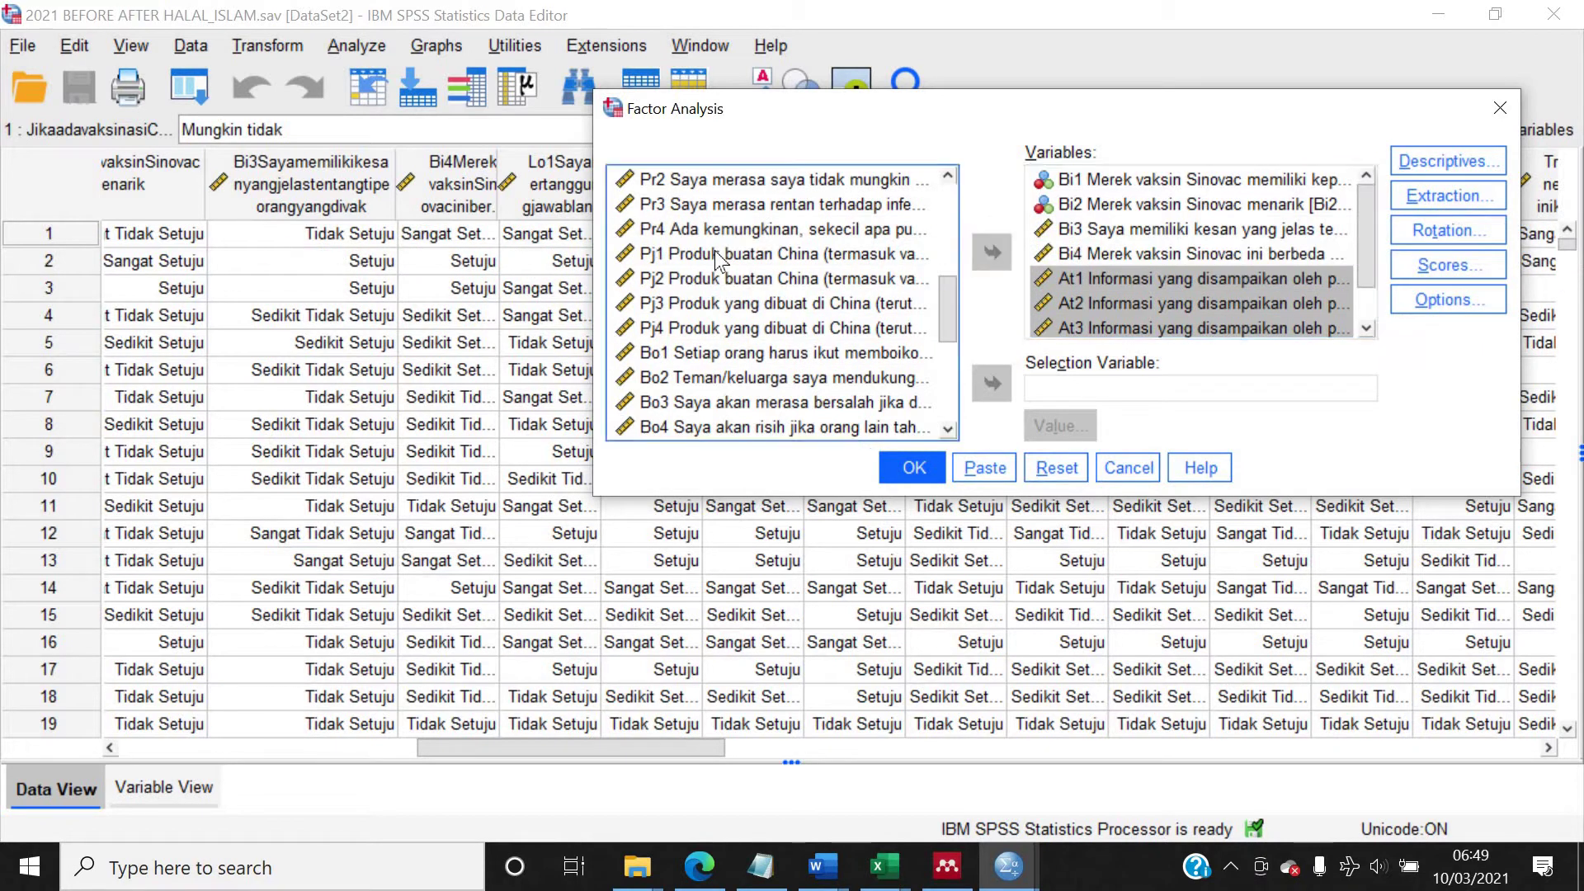
left_click(706, 327, "shift")
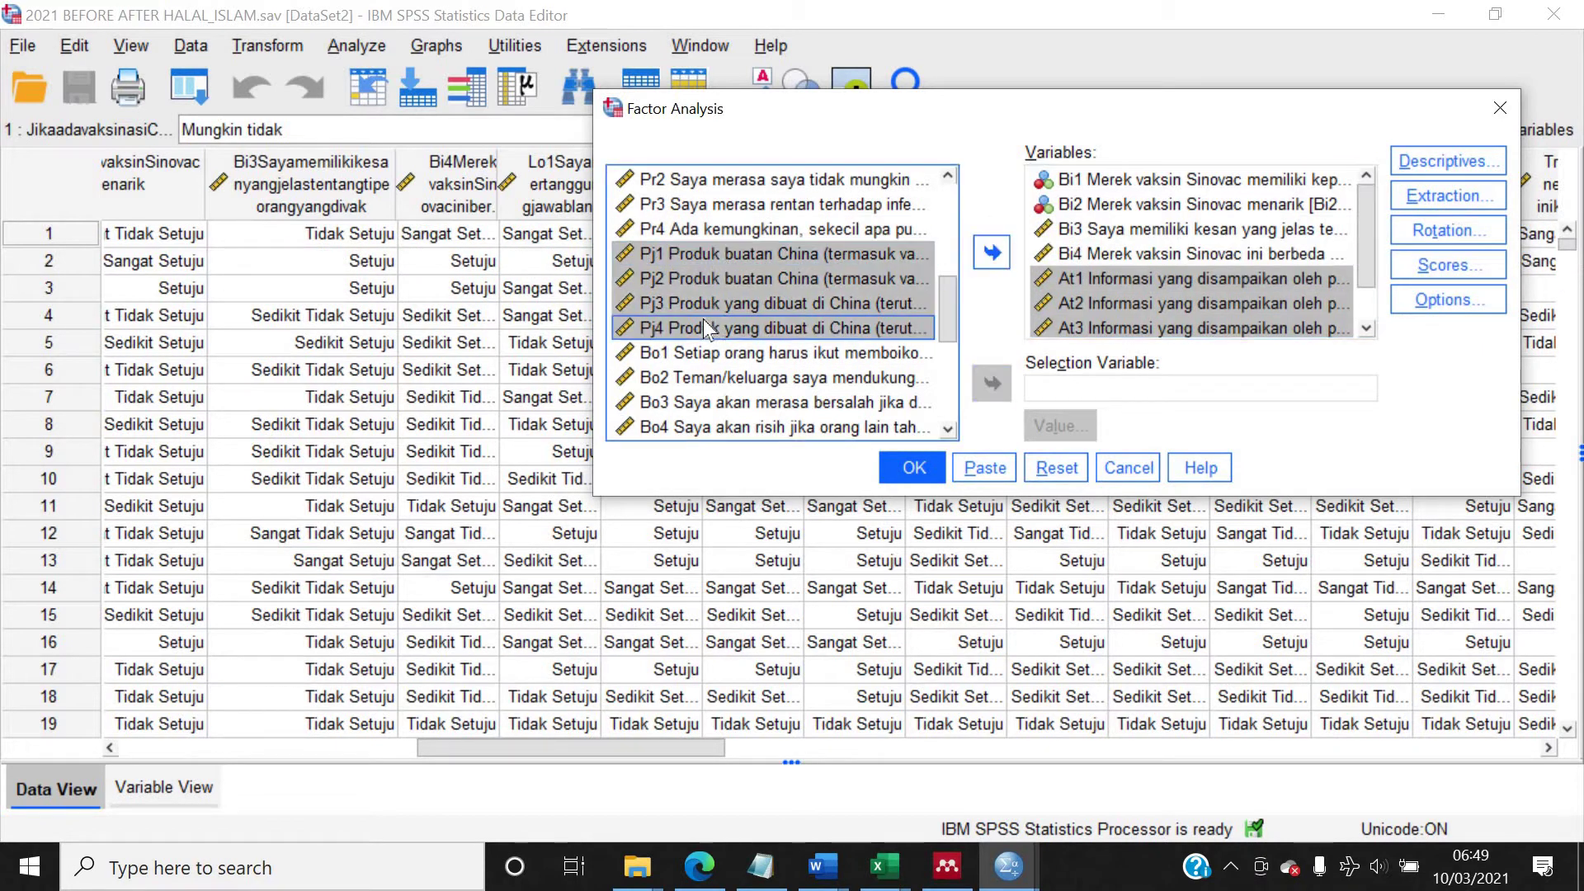
left_click(993, 254)
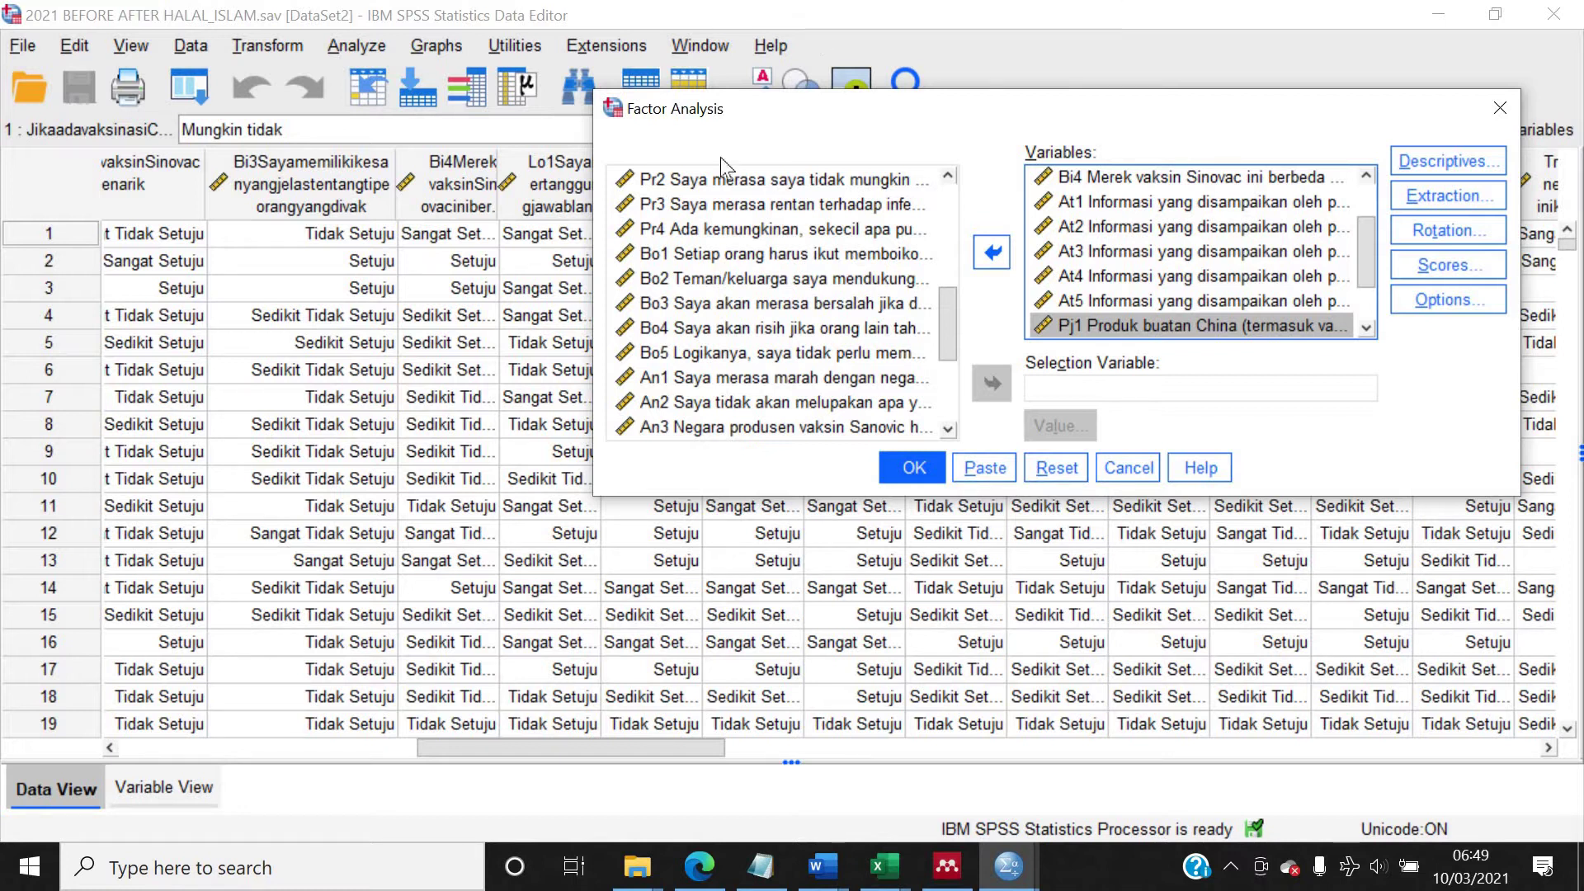
Step: Add the boycott items Bo1 to Bo5 to the factor analysis variables
left_click(713, 254)
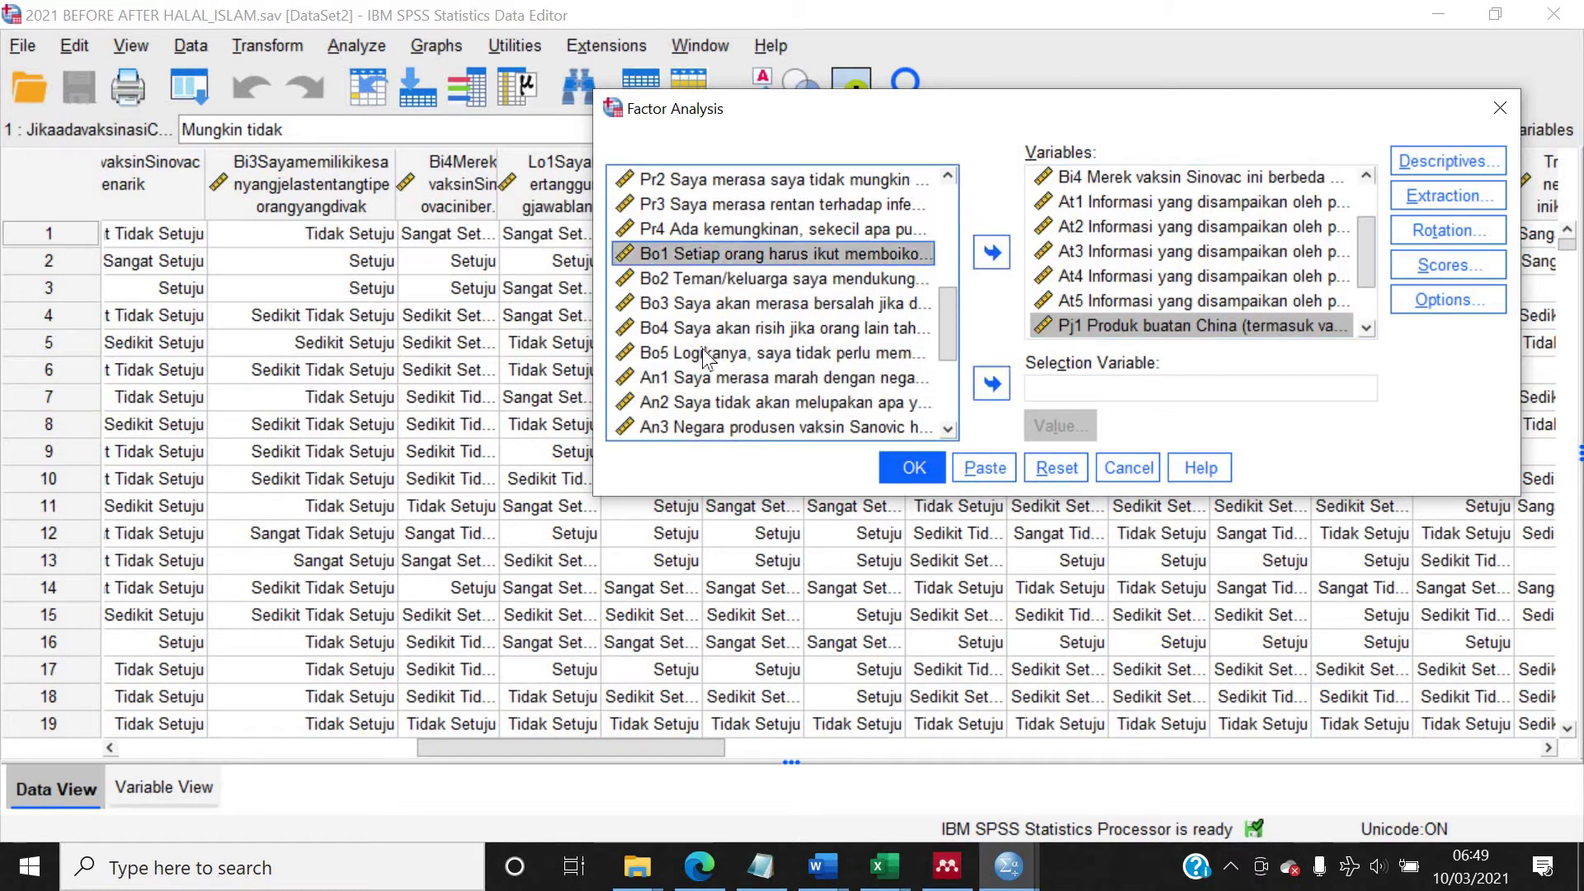
left_click(702, 353, "shift")
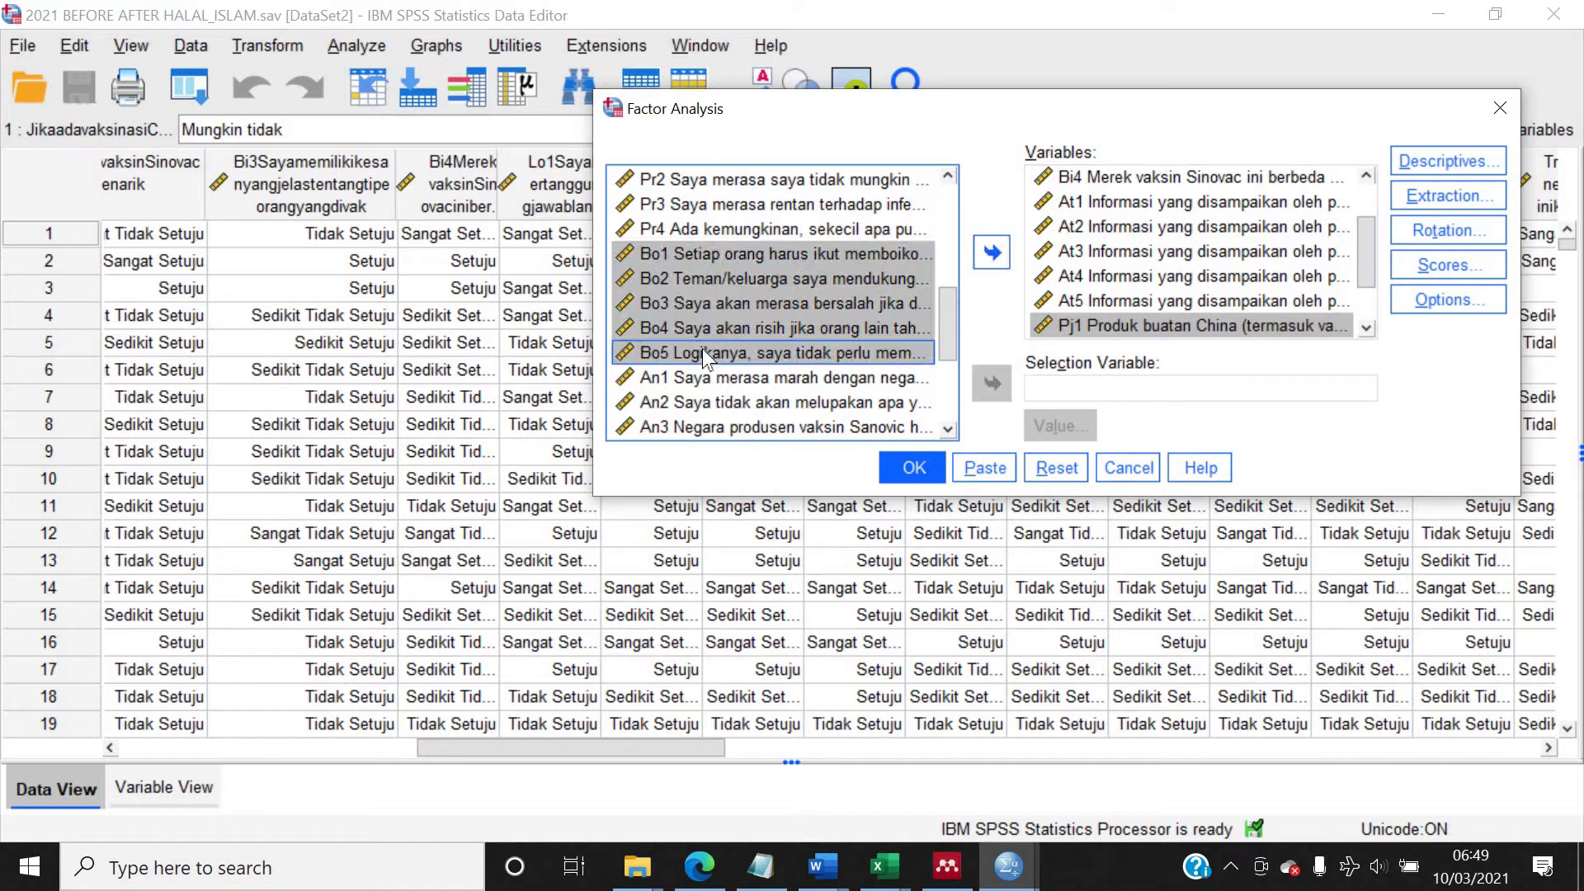
left_click(988, 261)
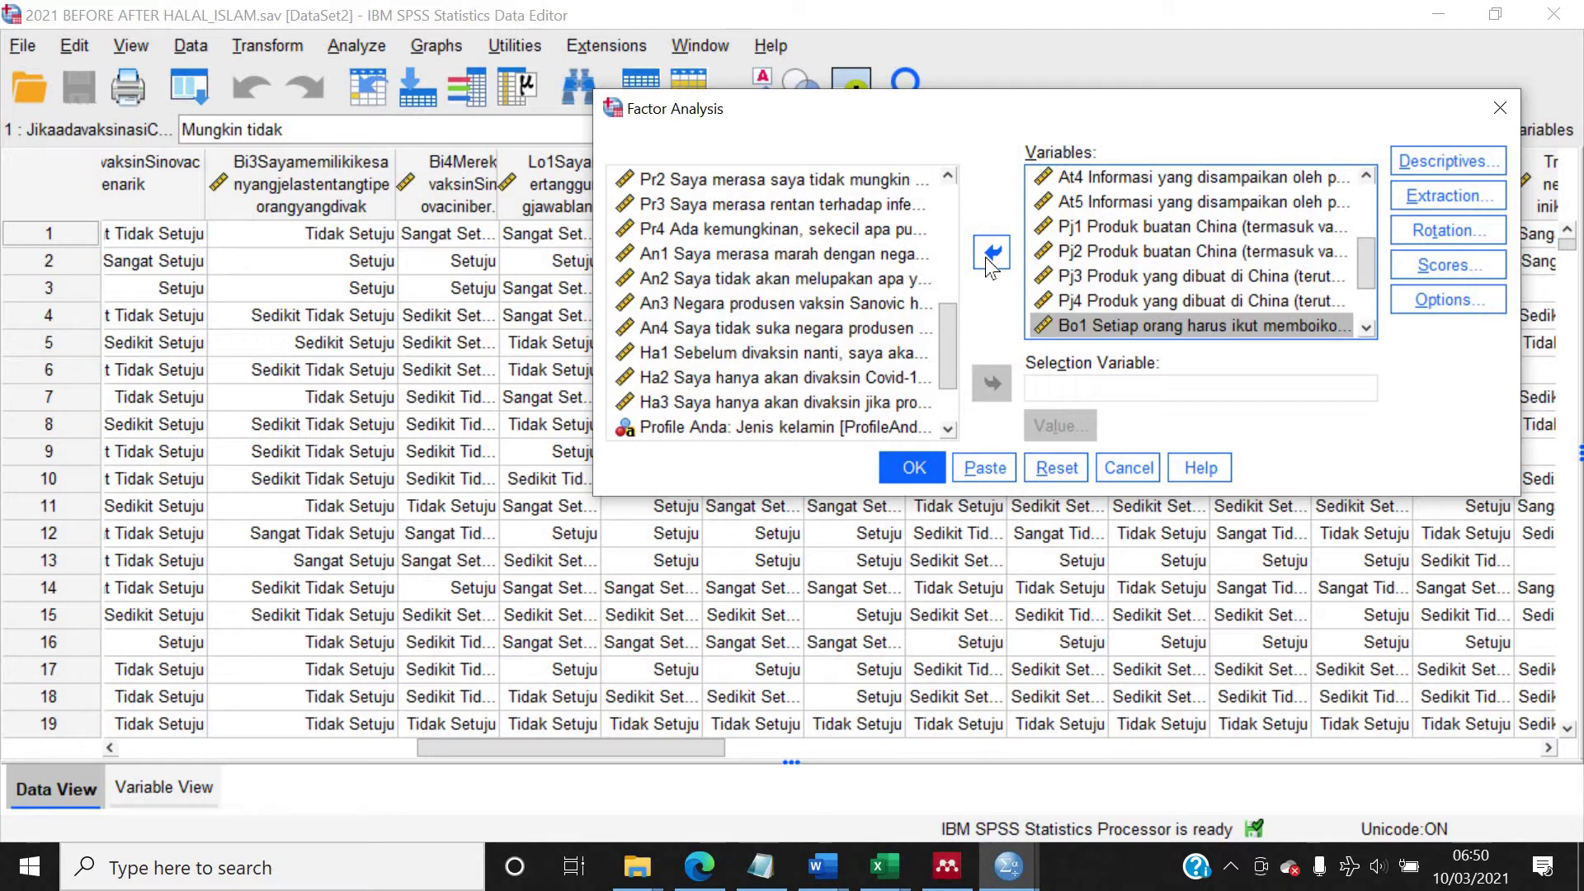
Step: Add the anger items An1 to An4 to the factor analysis variables
left_click(707, 256)
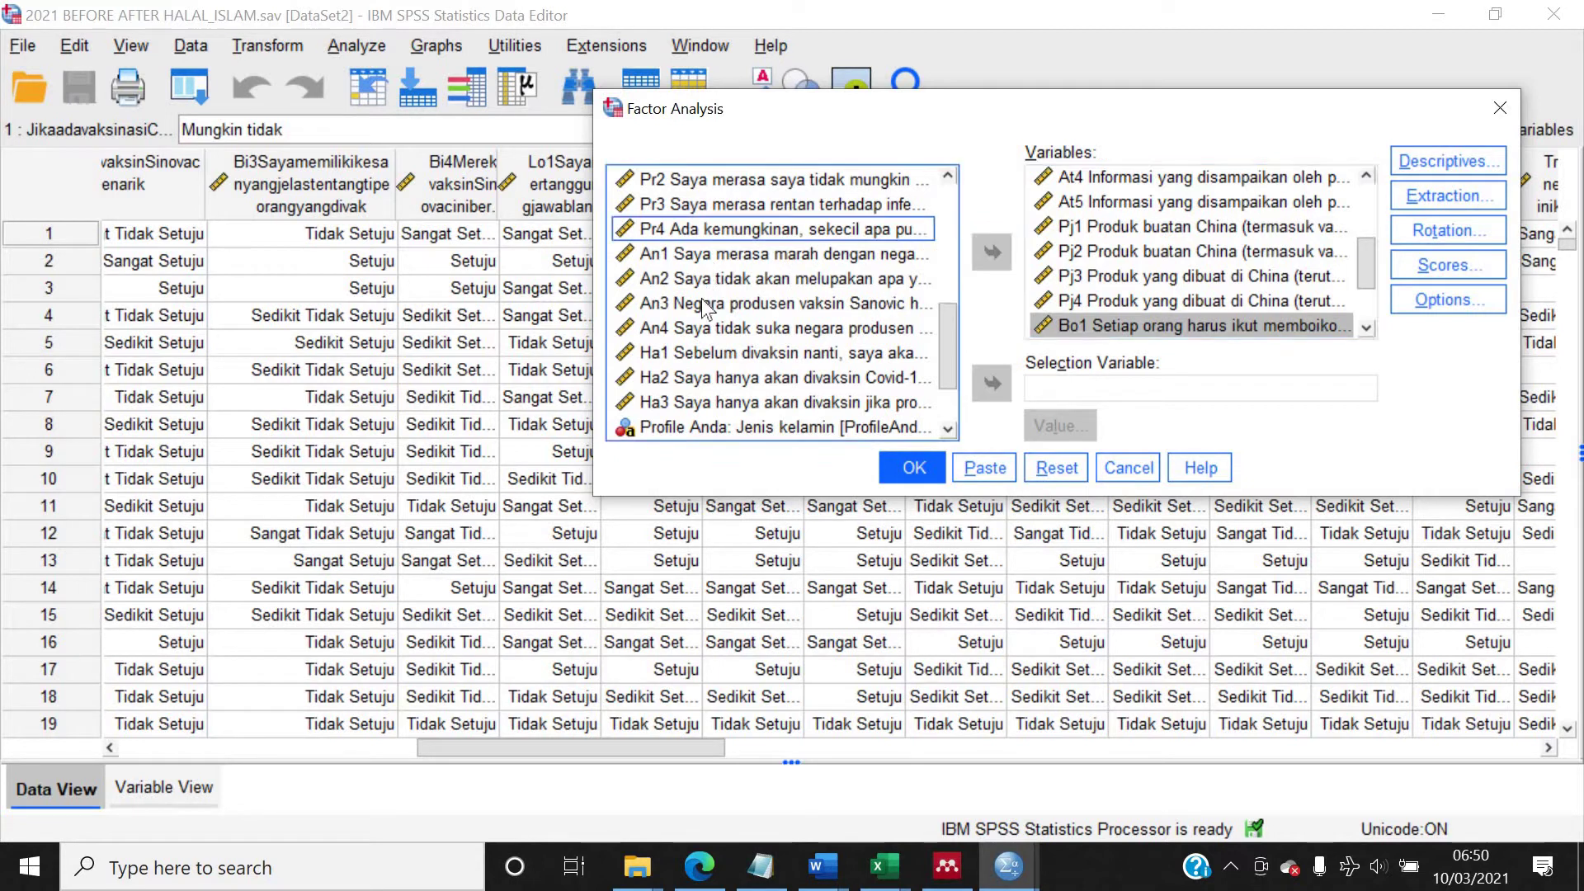
left_click(798, 328, "shift")
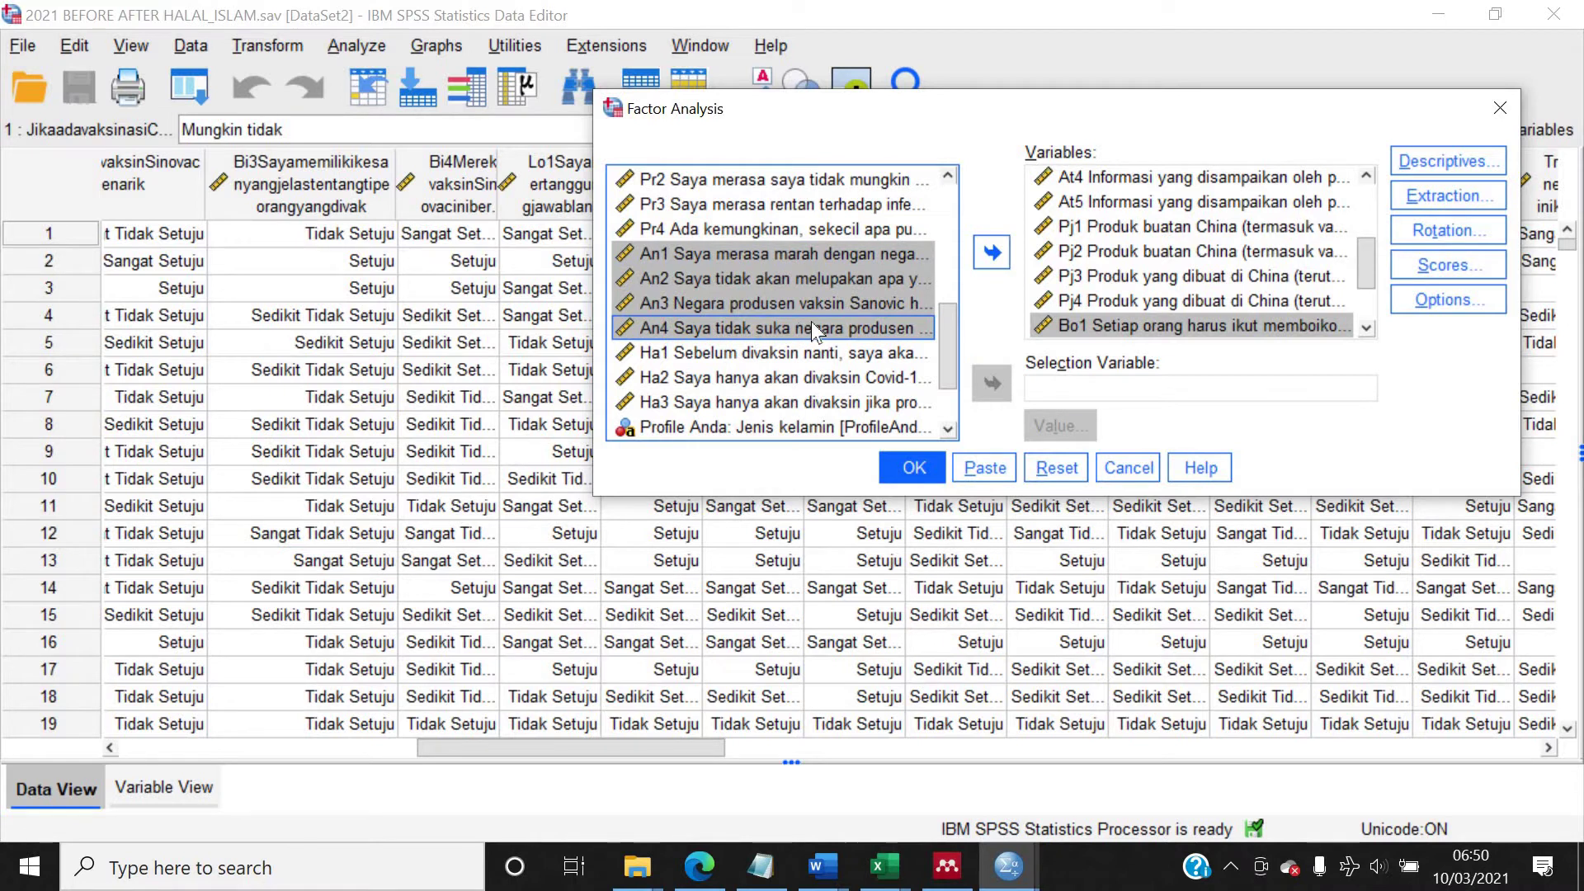
left_click(990, 251)
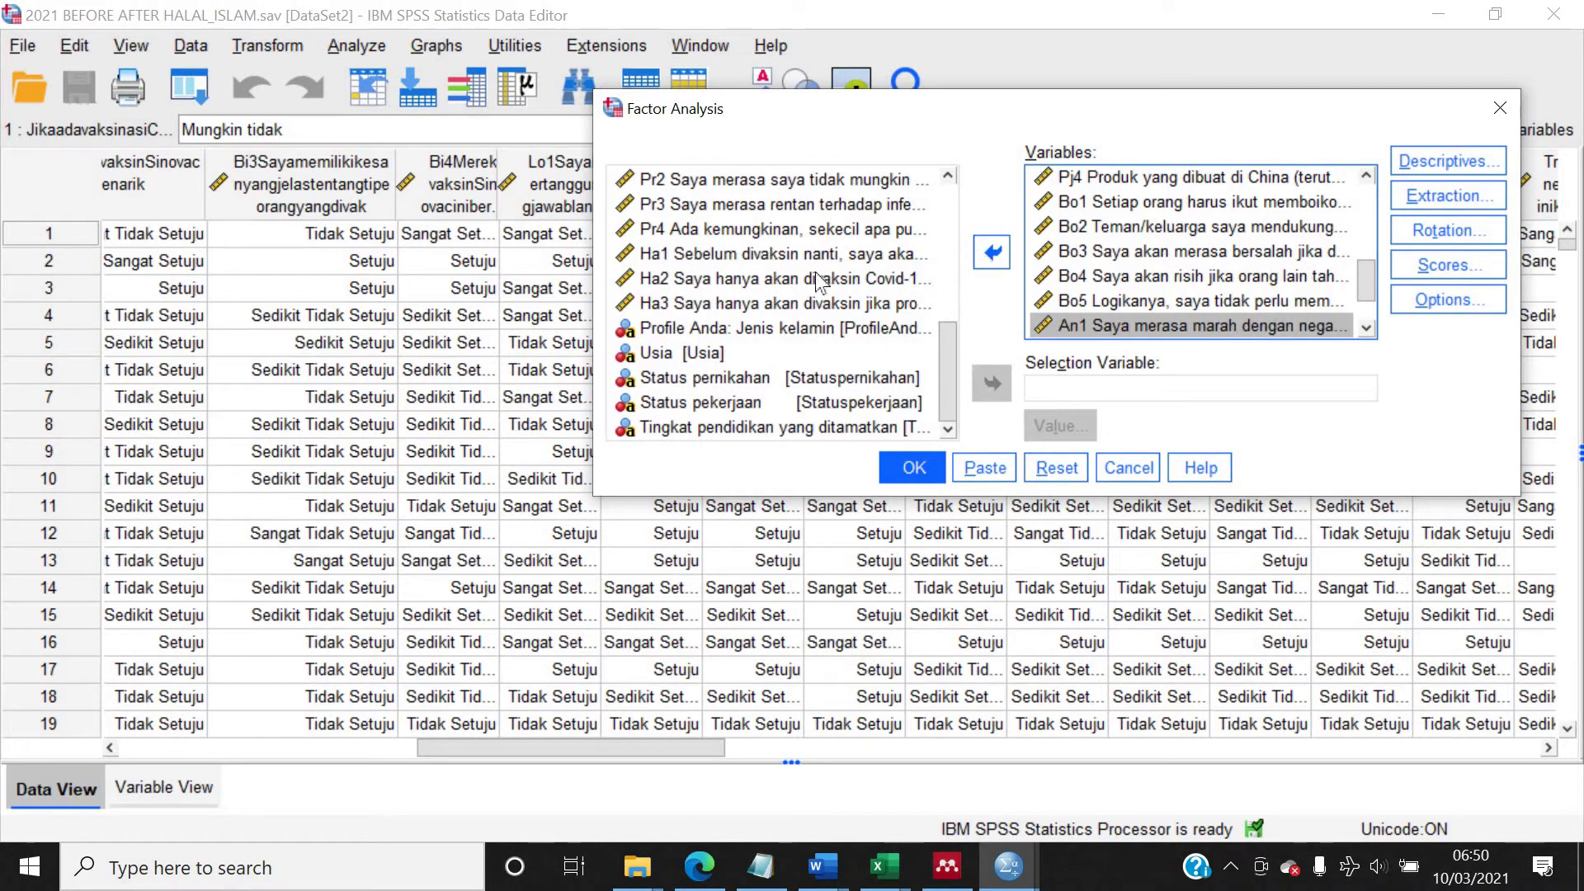
Step: Add the halal items Ha1 to Ha3 to the factor analysis variables and check both variable lists
left_click(739, 251)
left_click(992, 255)
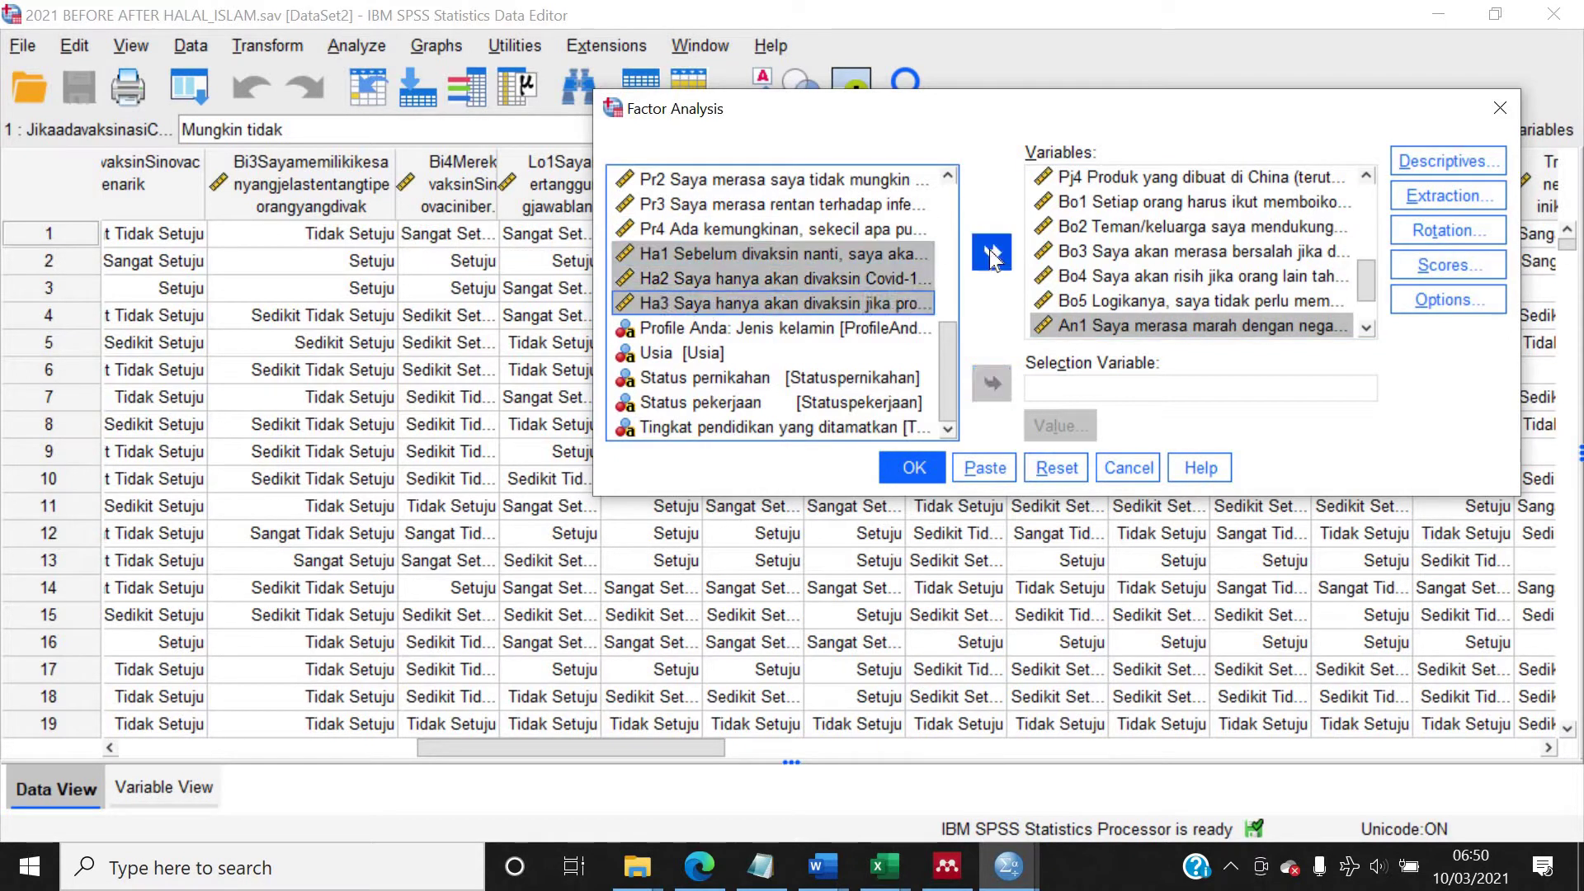
left_click_drag(1366, 294, 1355, 156)
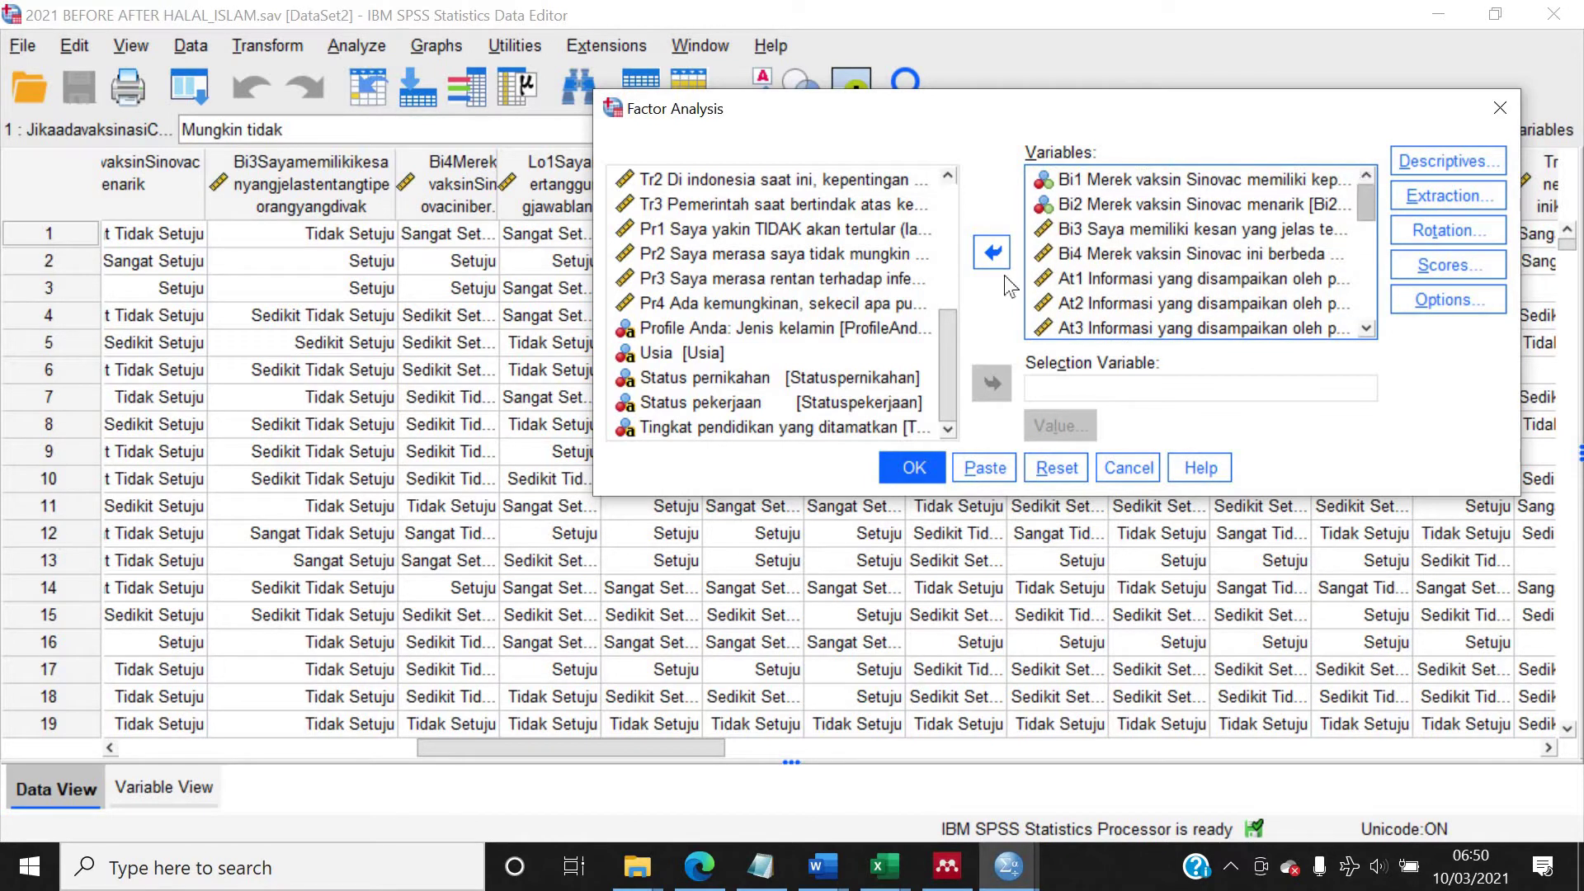
left_click_drag(947, 343, 966, 243)
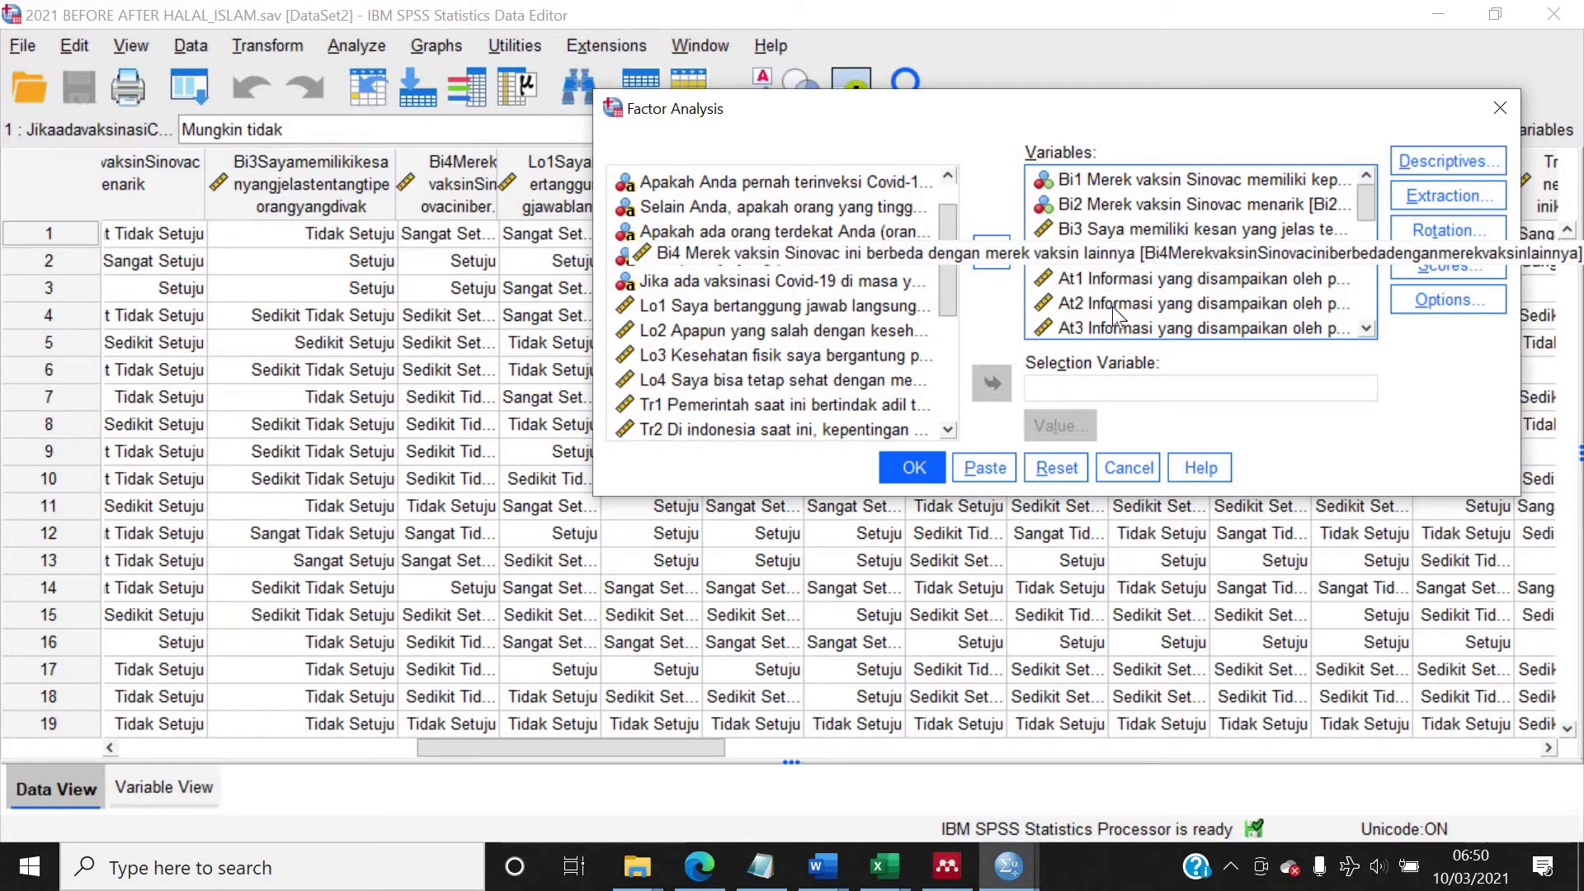
Step: Set the factor analysis options to sort coefficients by size and suppress small coefficients with an absolute value below .4
left_click(911, 470)
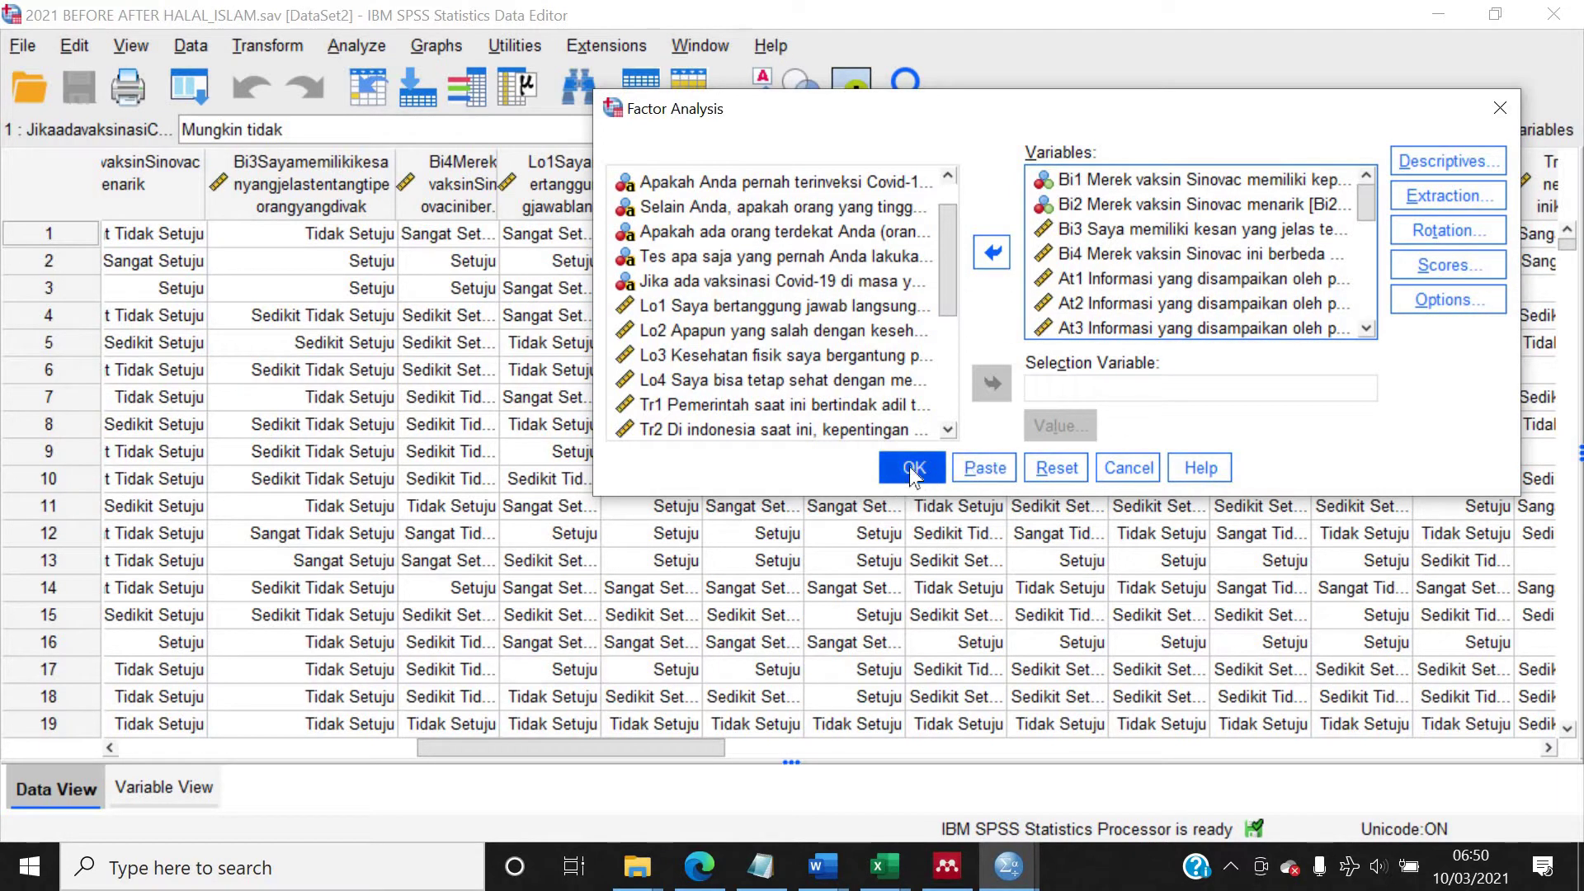
left_click(1435, 299)
left_click(879, 546)
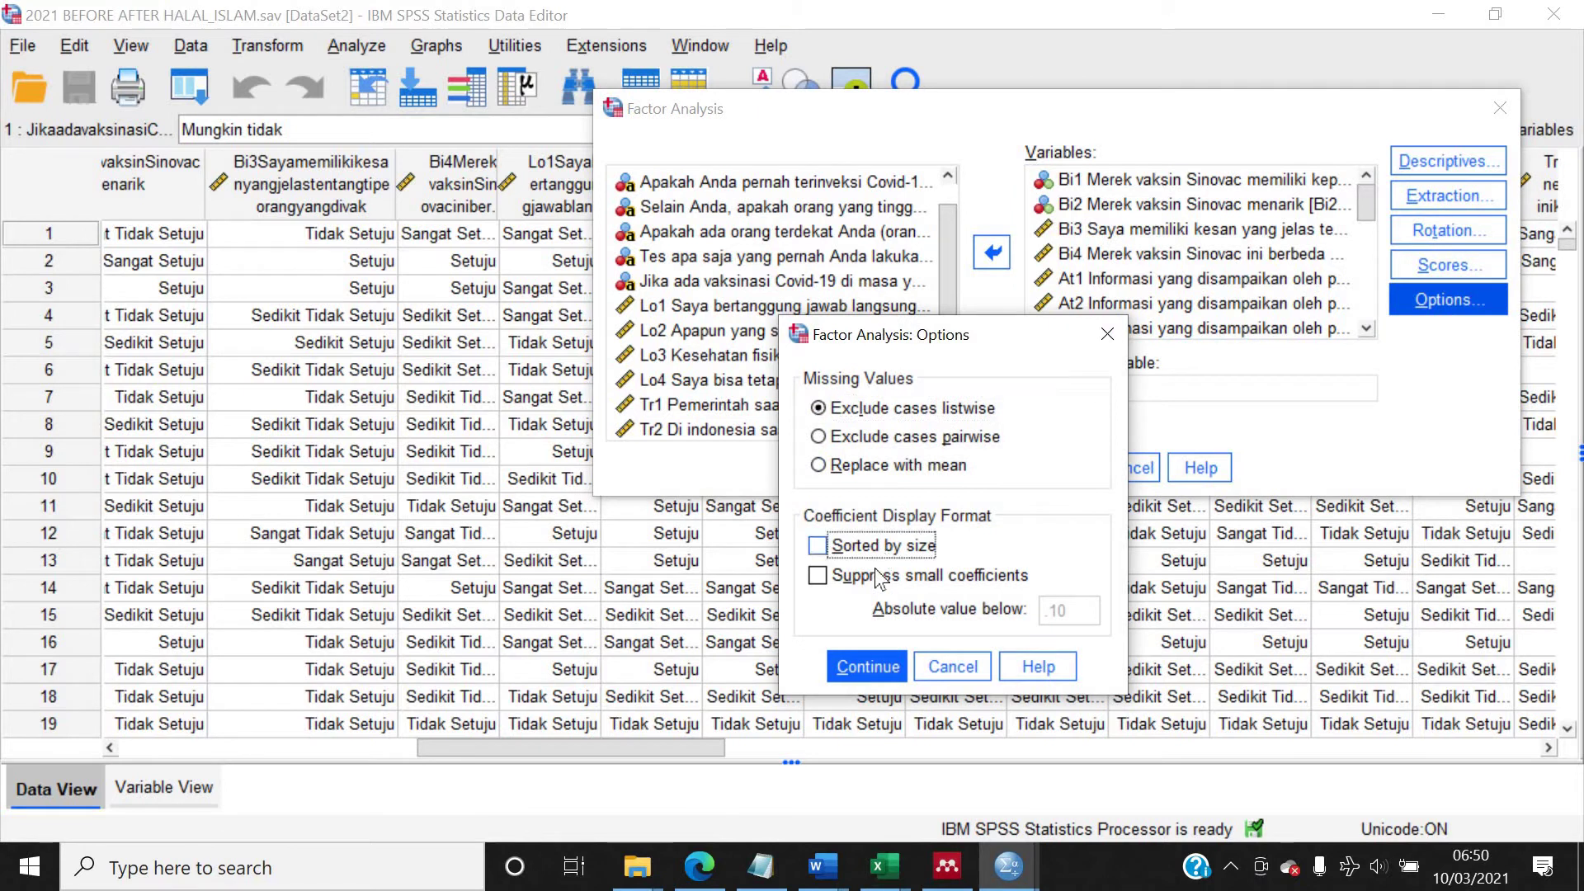
left_click(875, 575)
double_click(1084, 612)
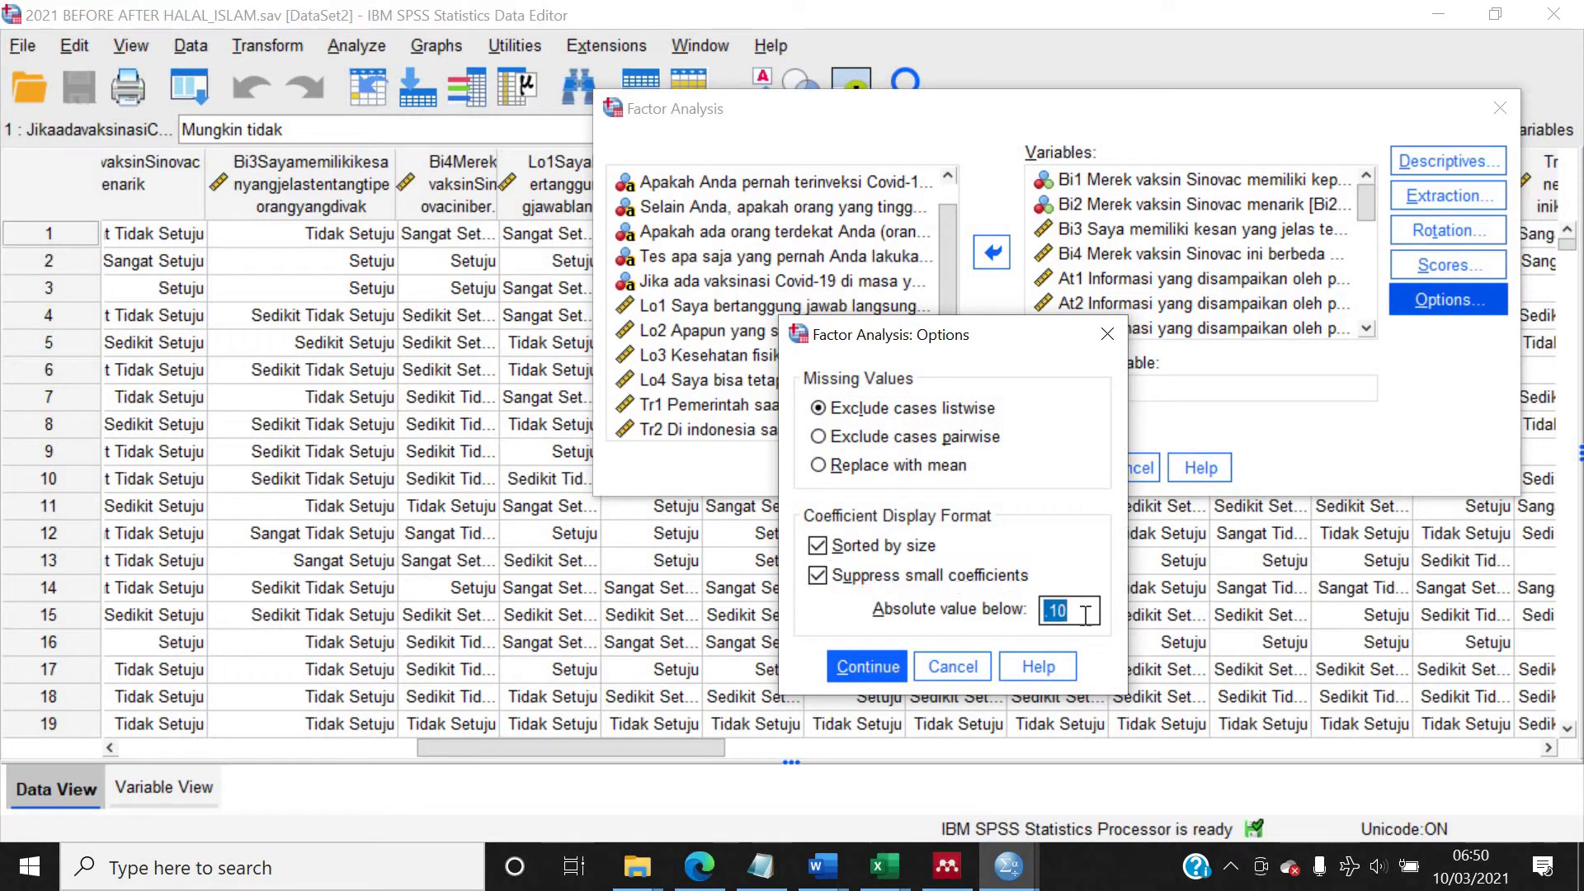
type(".4")
left_click(868, 666)
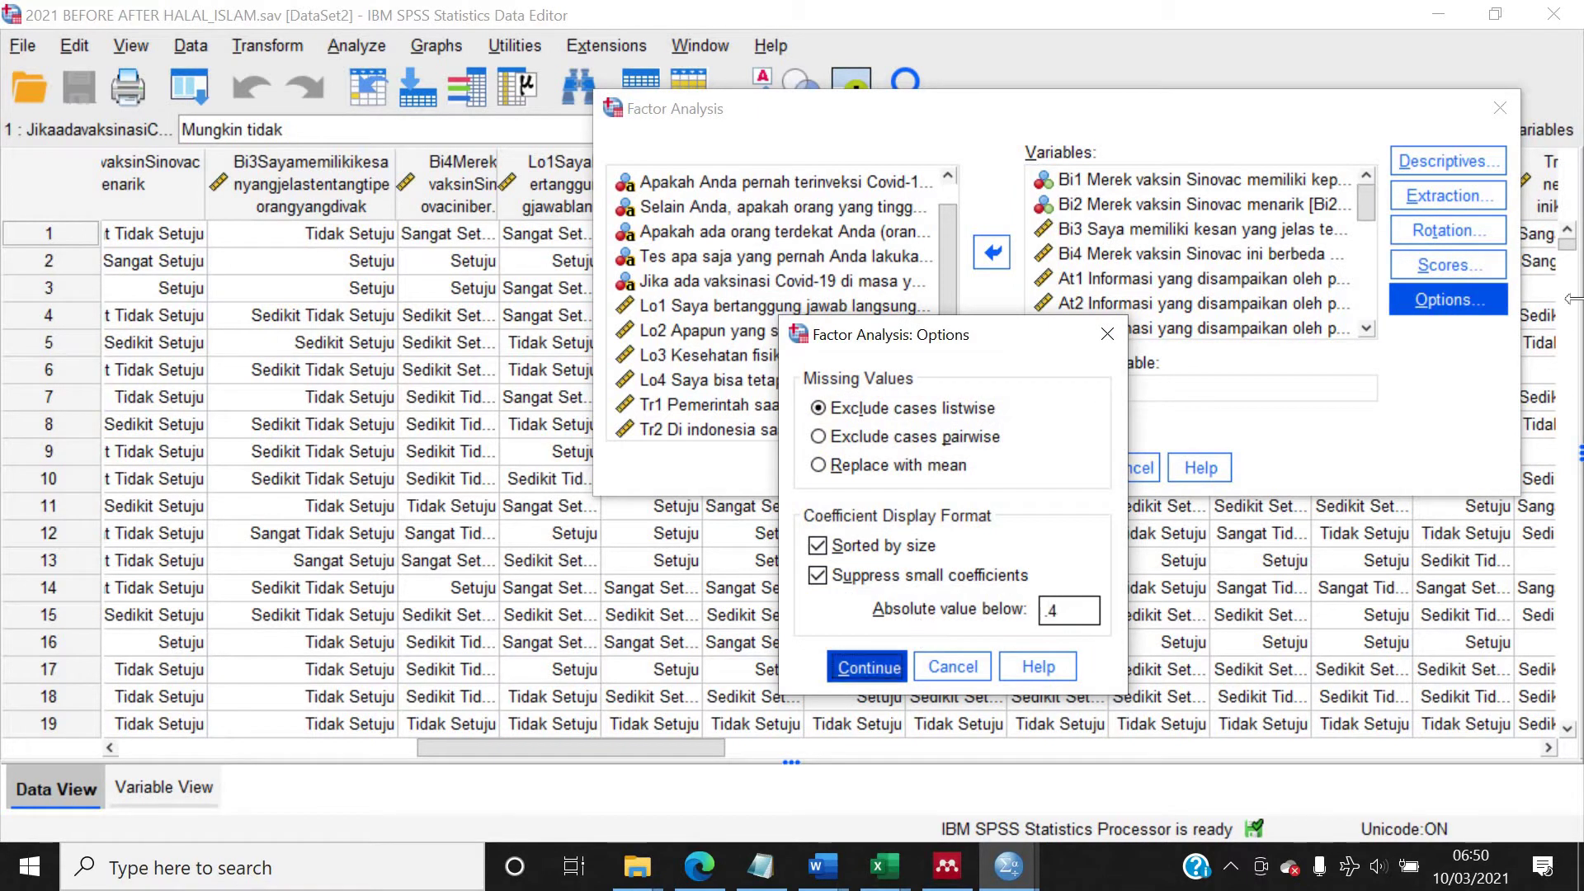
Step: Choose Direct Oblimin rotation with a maximum of 40 iterations for convergence and run the factor analysis
left_click(1451, 214)
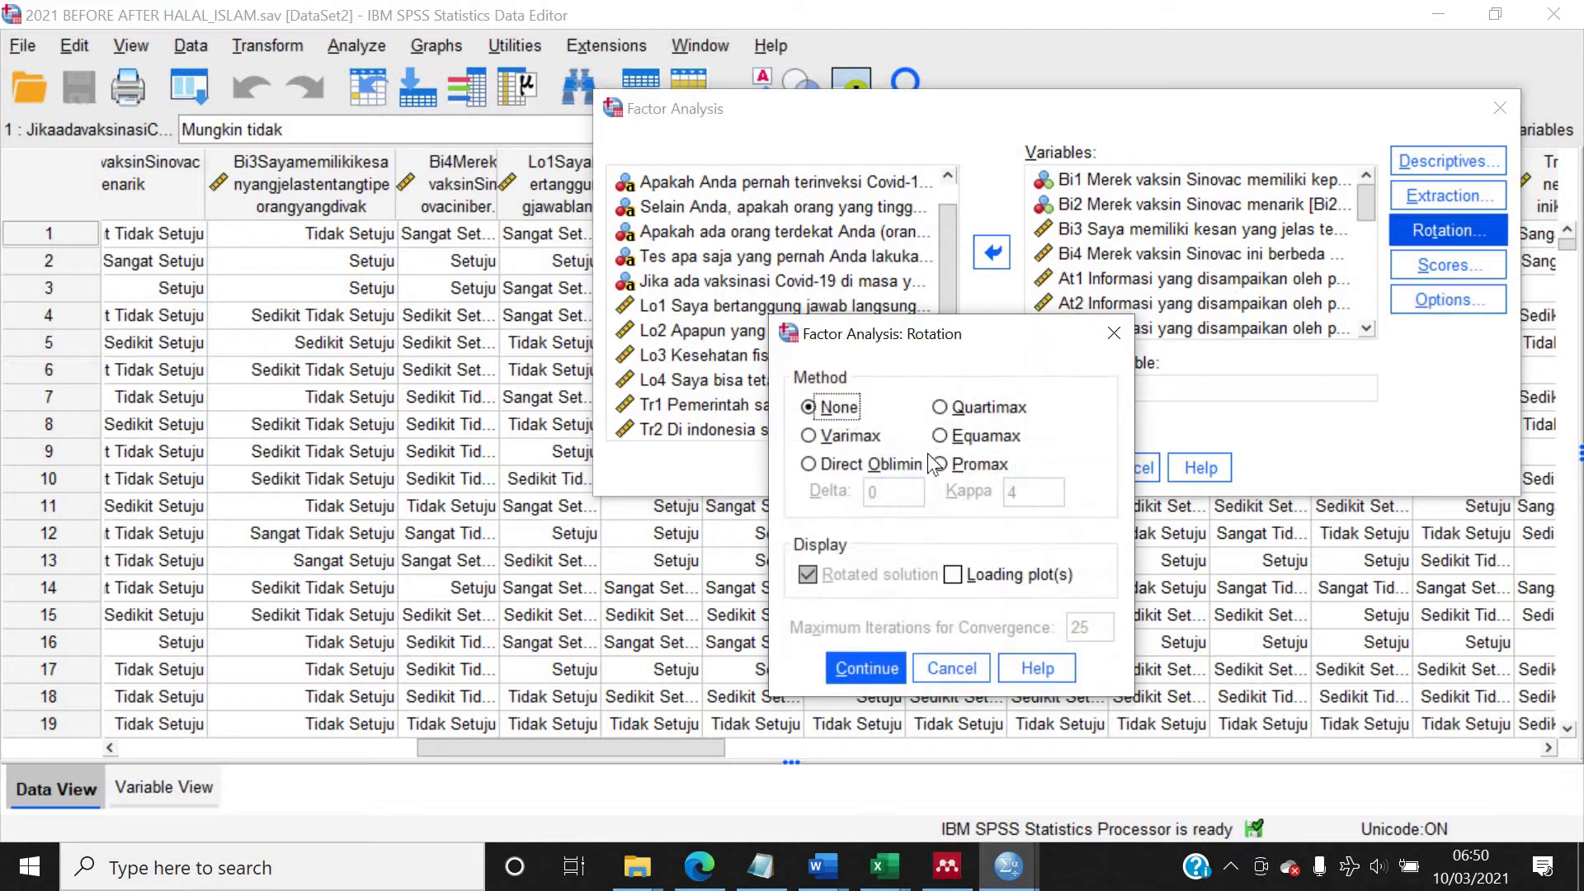
left_click(900, 465)
double_click(1089, 621)
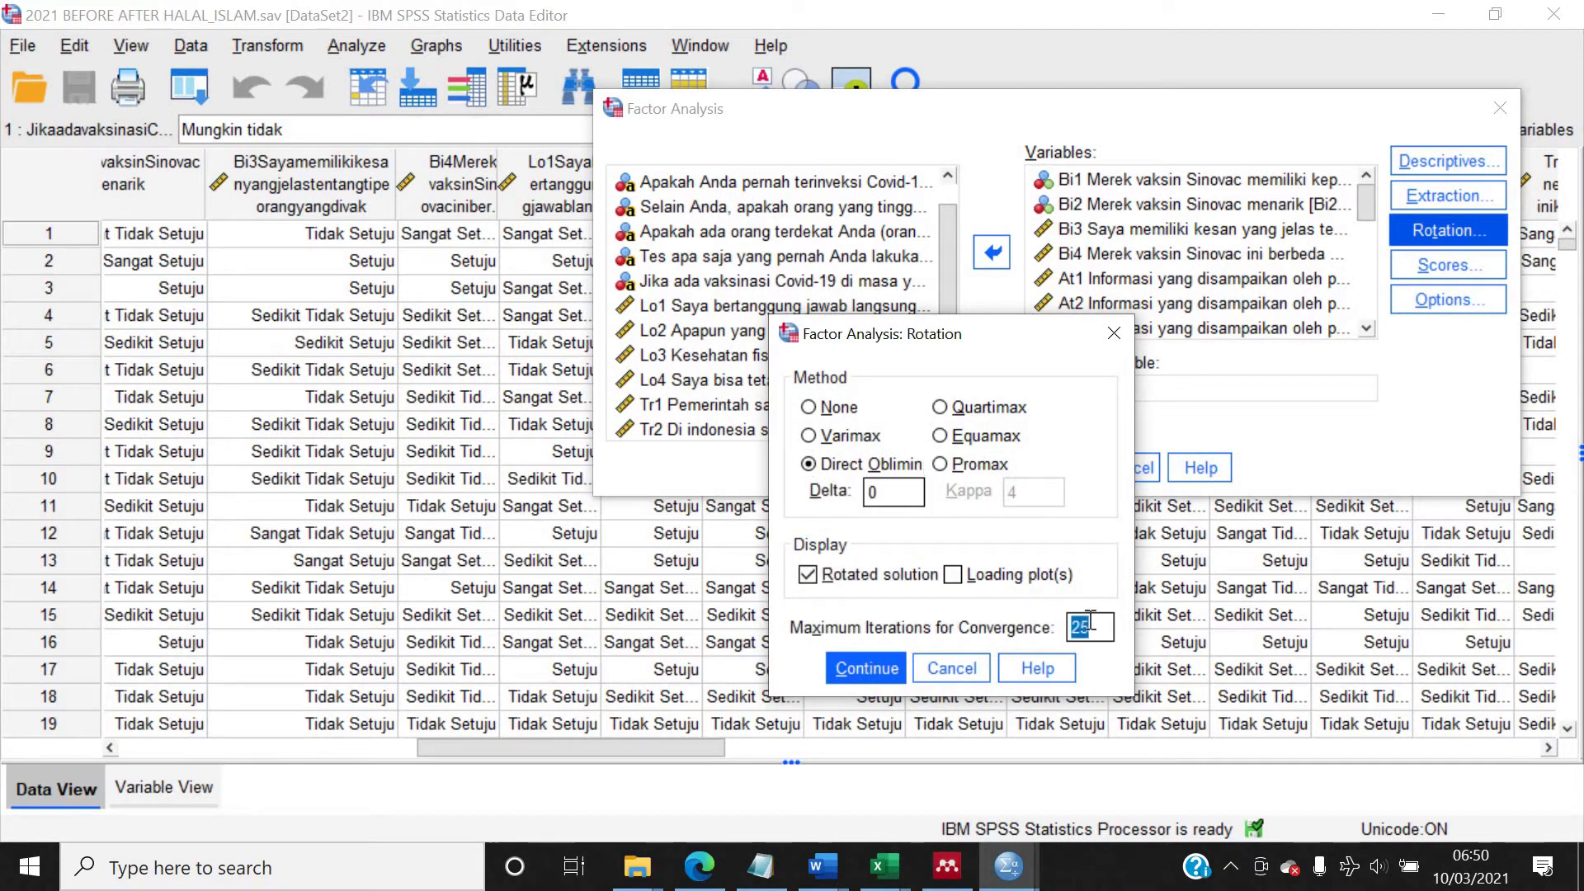
type("40")
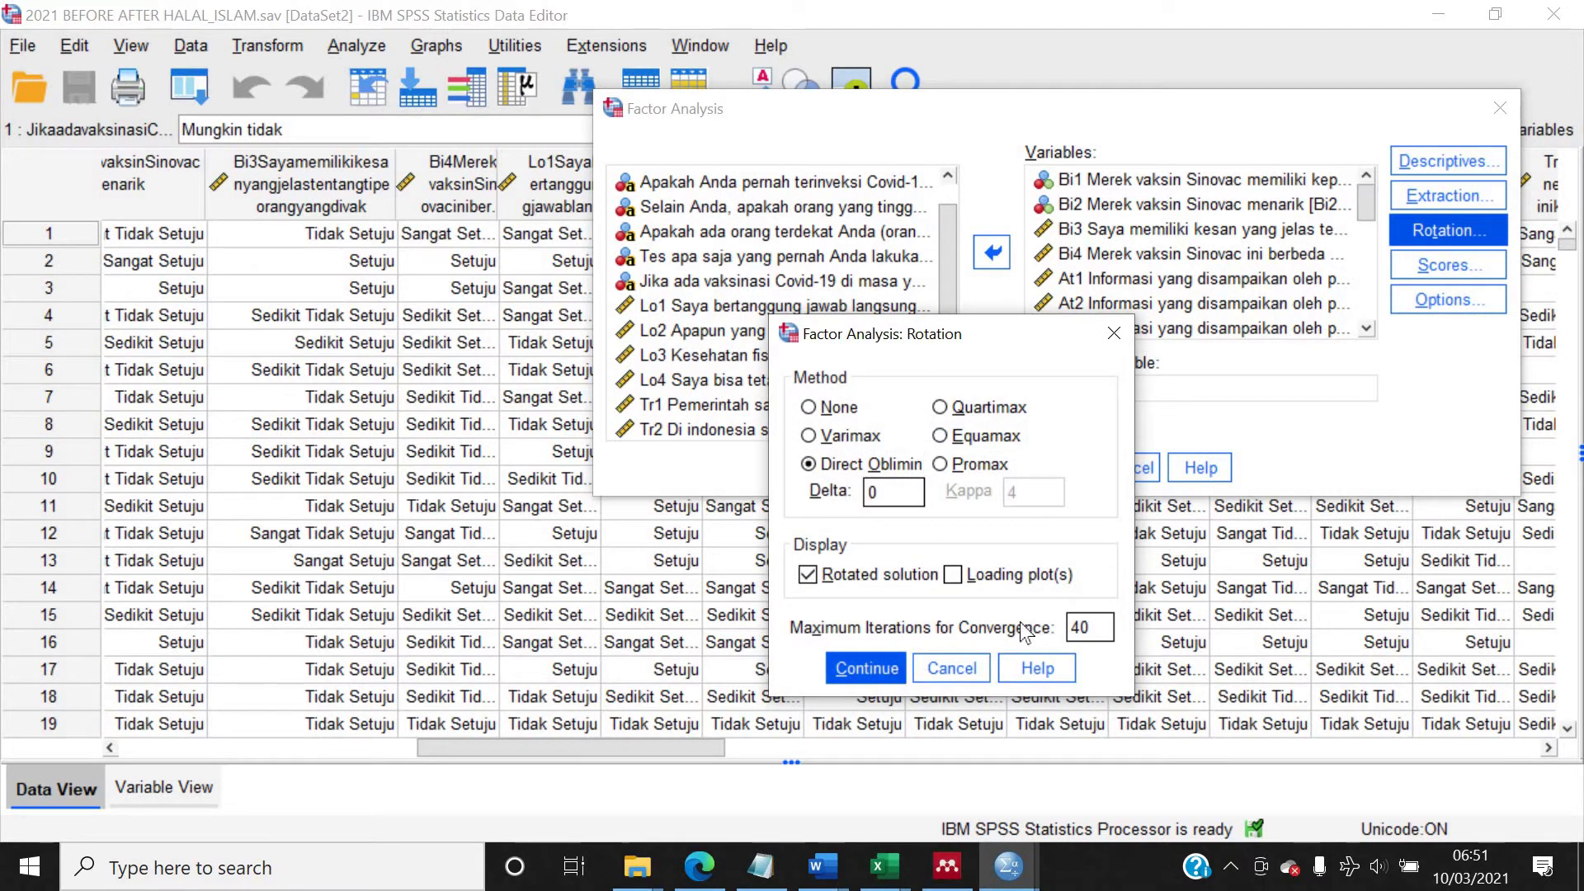
left_click(866, 668)
left_click(913, 468)
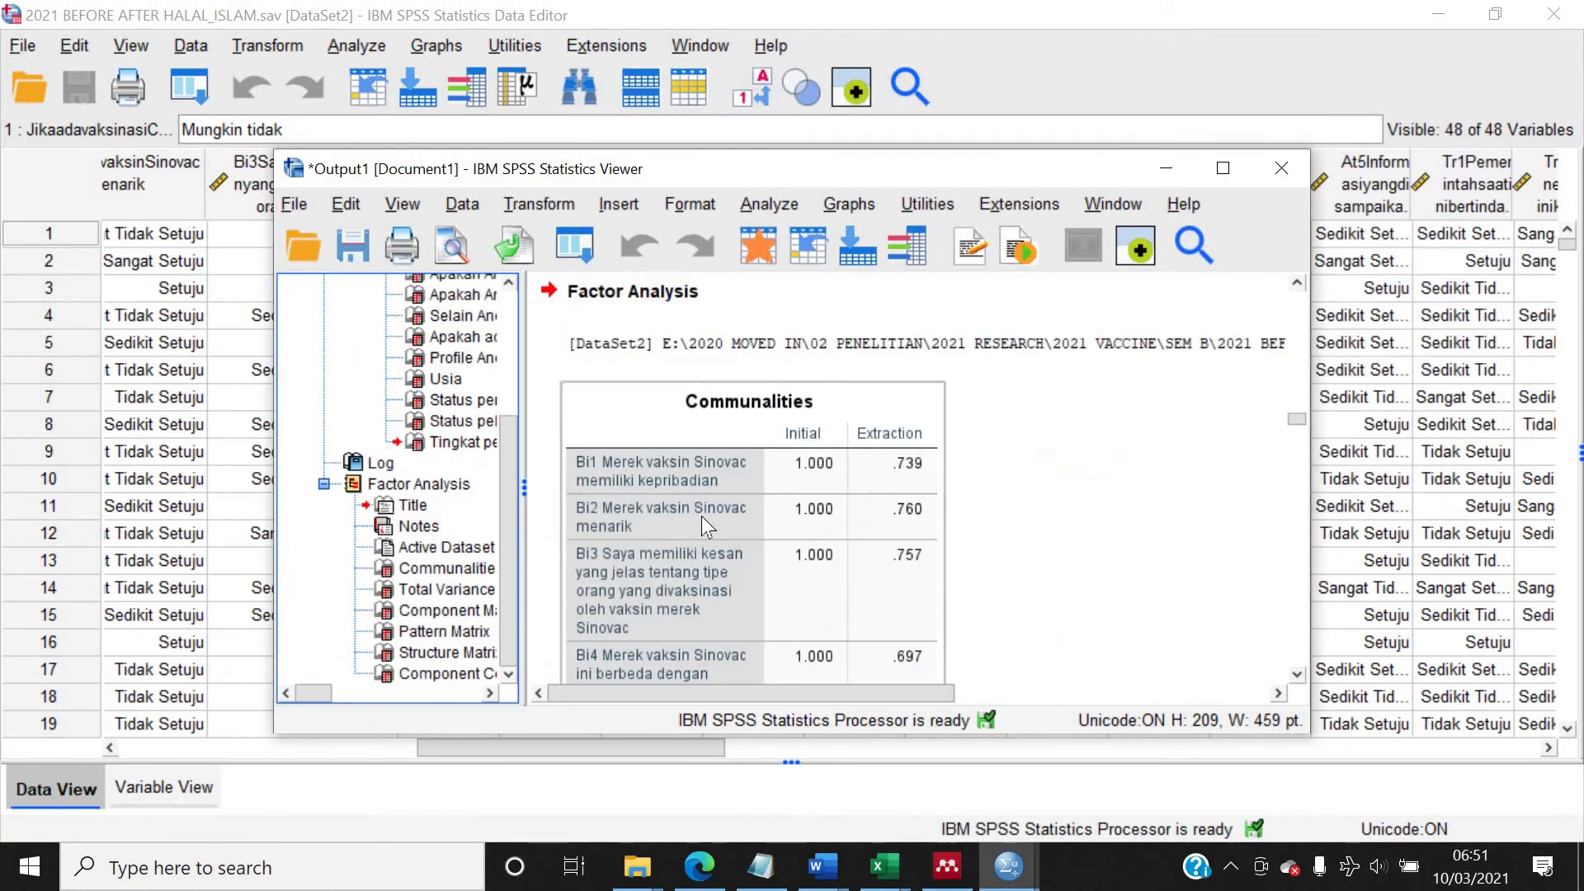
Step: Examine the Pattern Matrix of the factor analysis to see which component each questionnaire item loads on
left_click(475, 631)
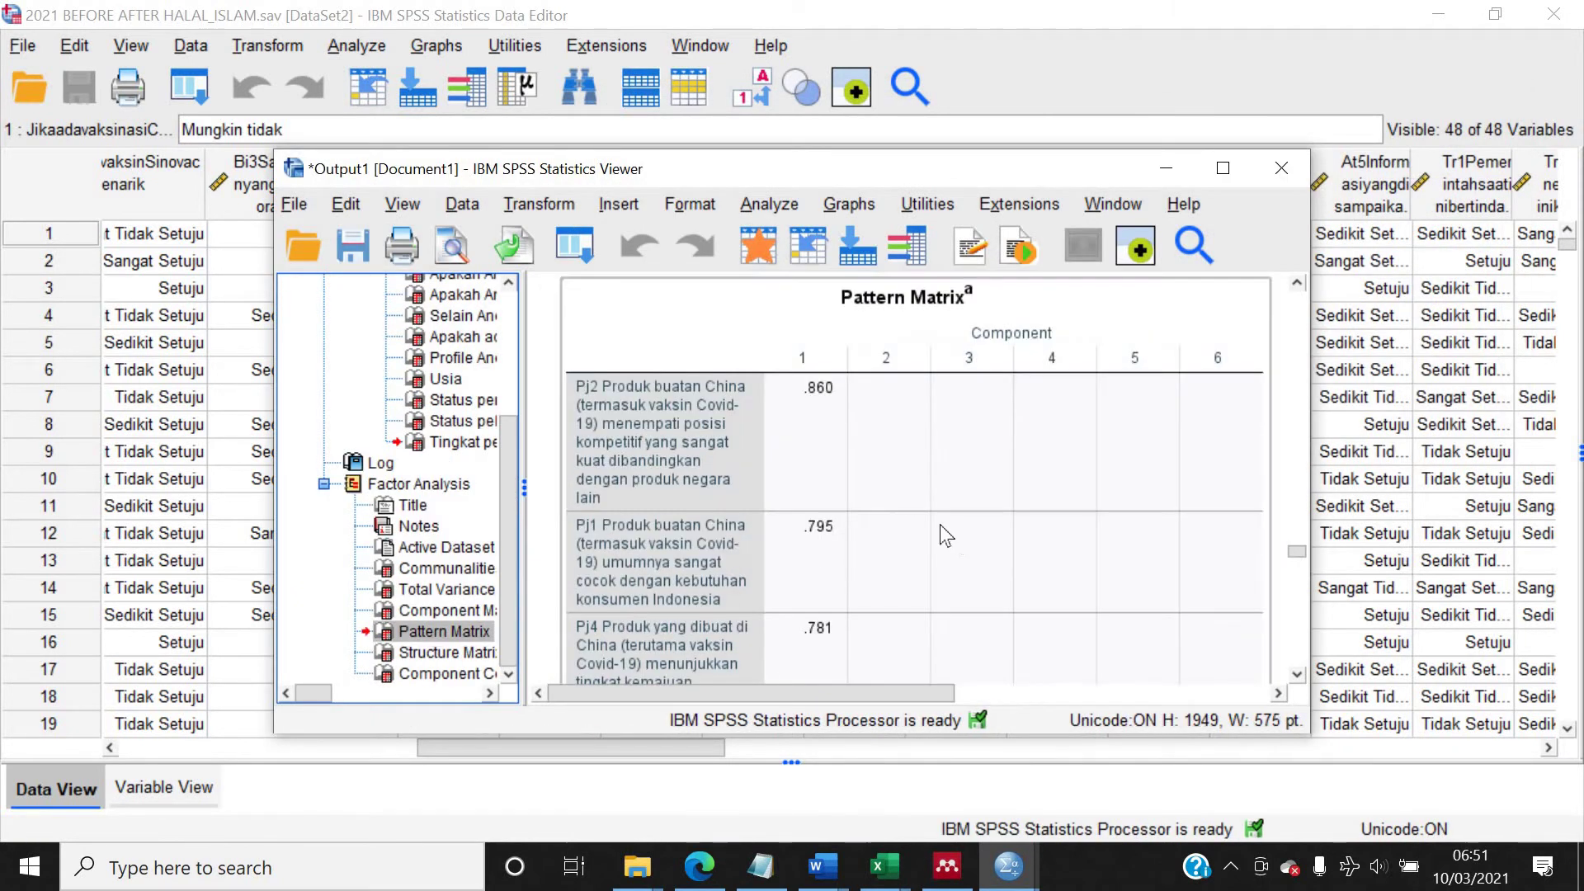
scroll(803, 477, "down", 10)
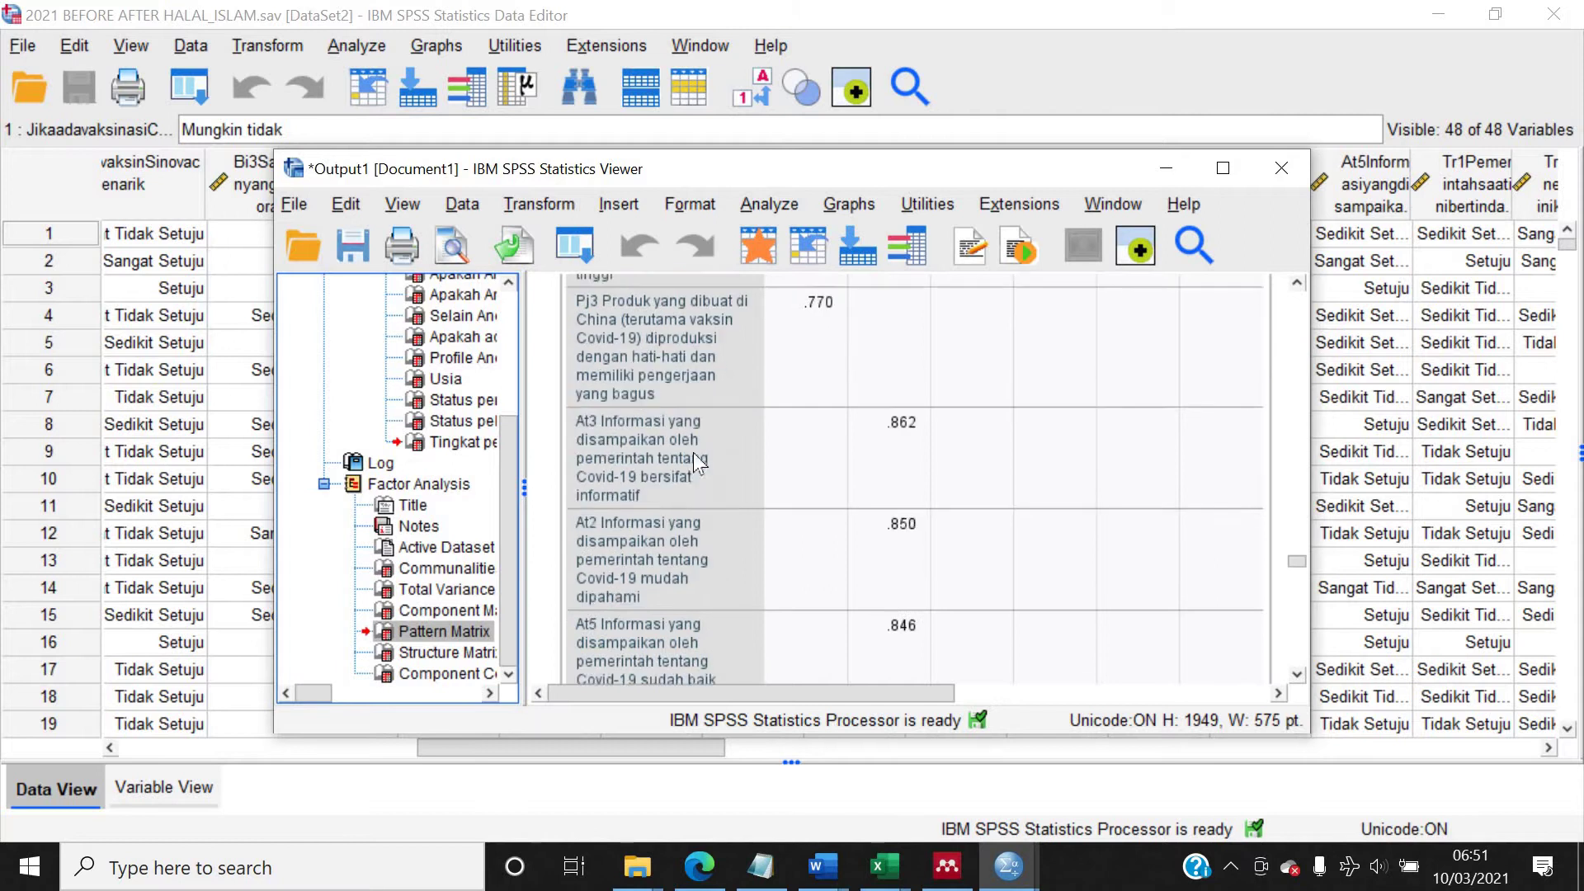
scroll(665, 453, "down", 5)
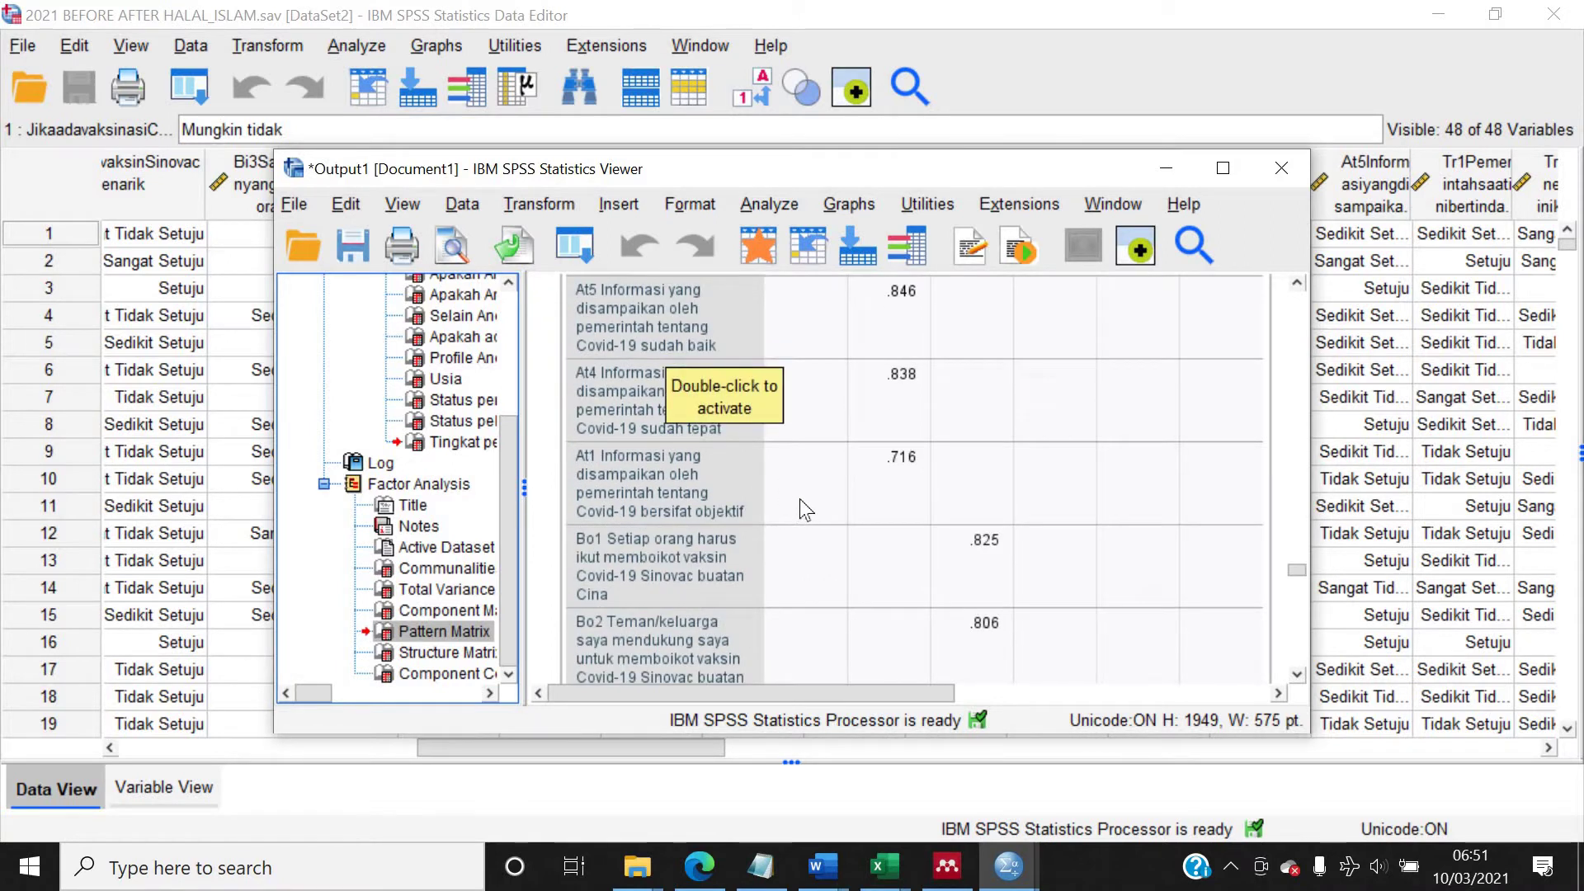
scroll(799, 499, "down", 4)
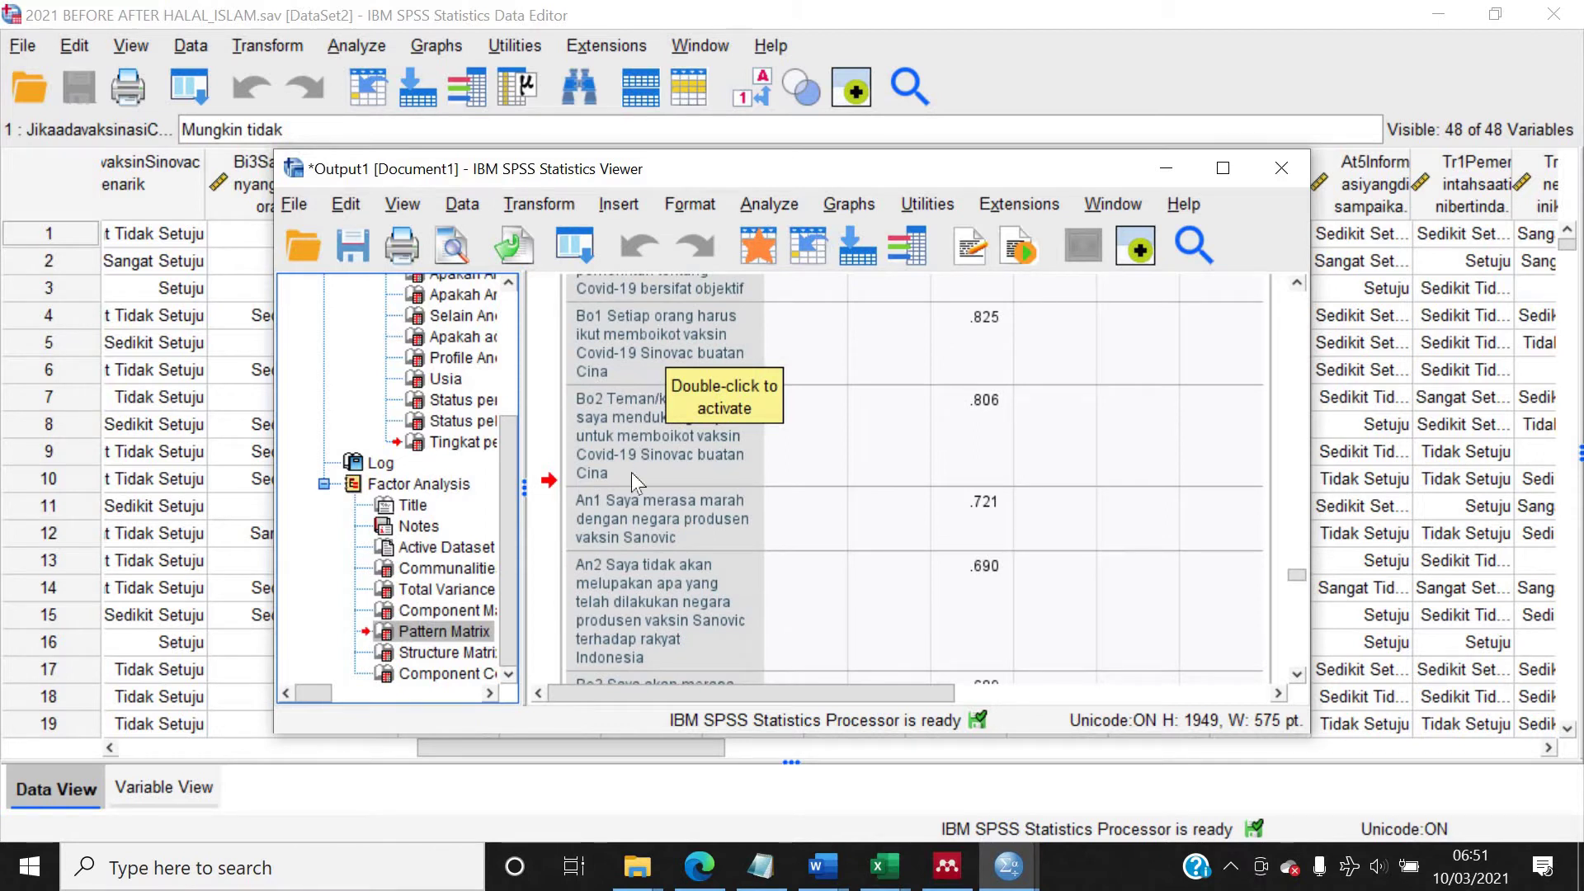
scroll(648, 470, "down", 2)
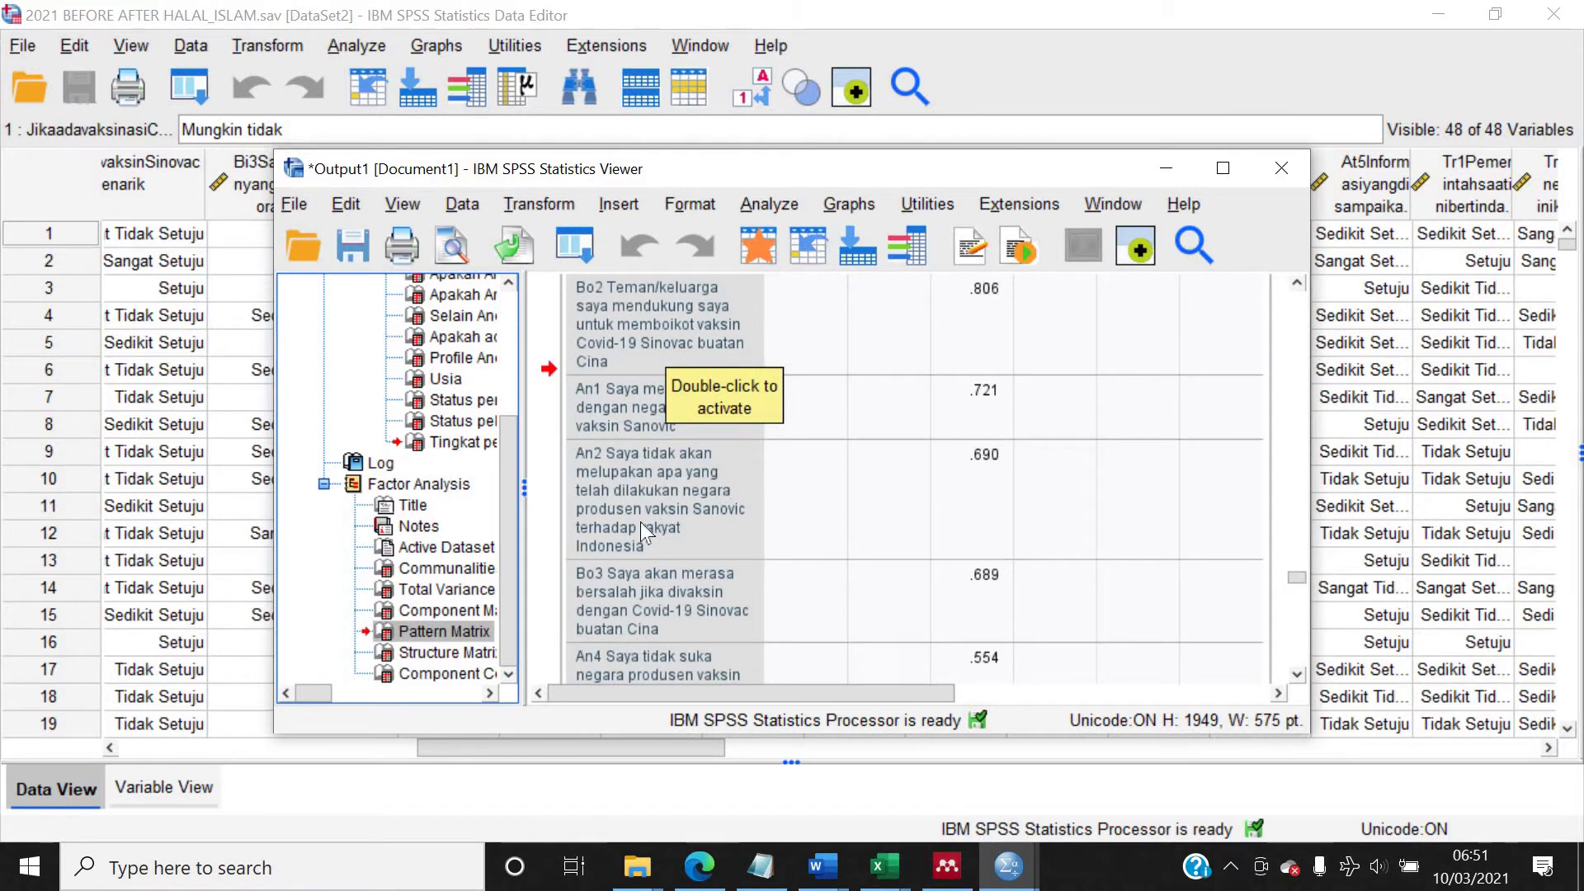
scroll(640, 521, "down", 2)
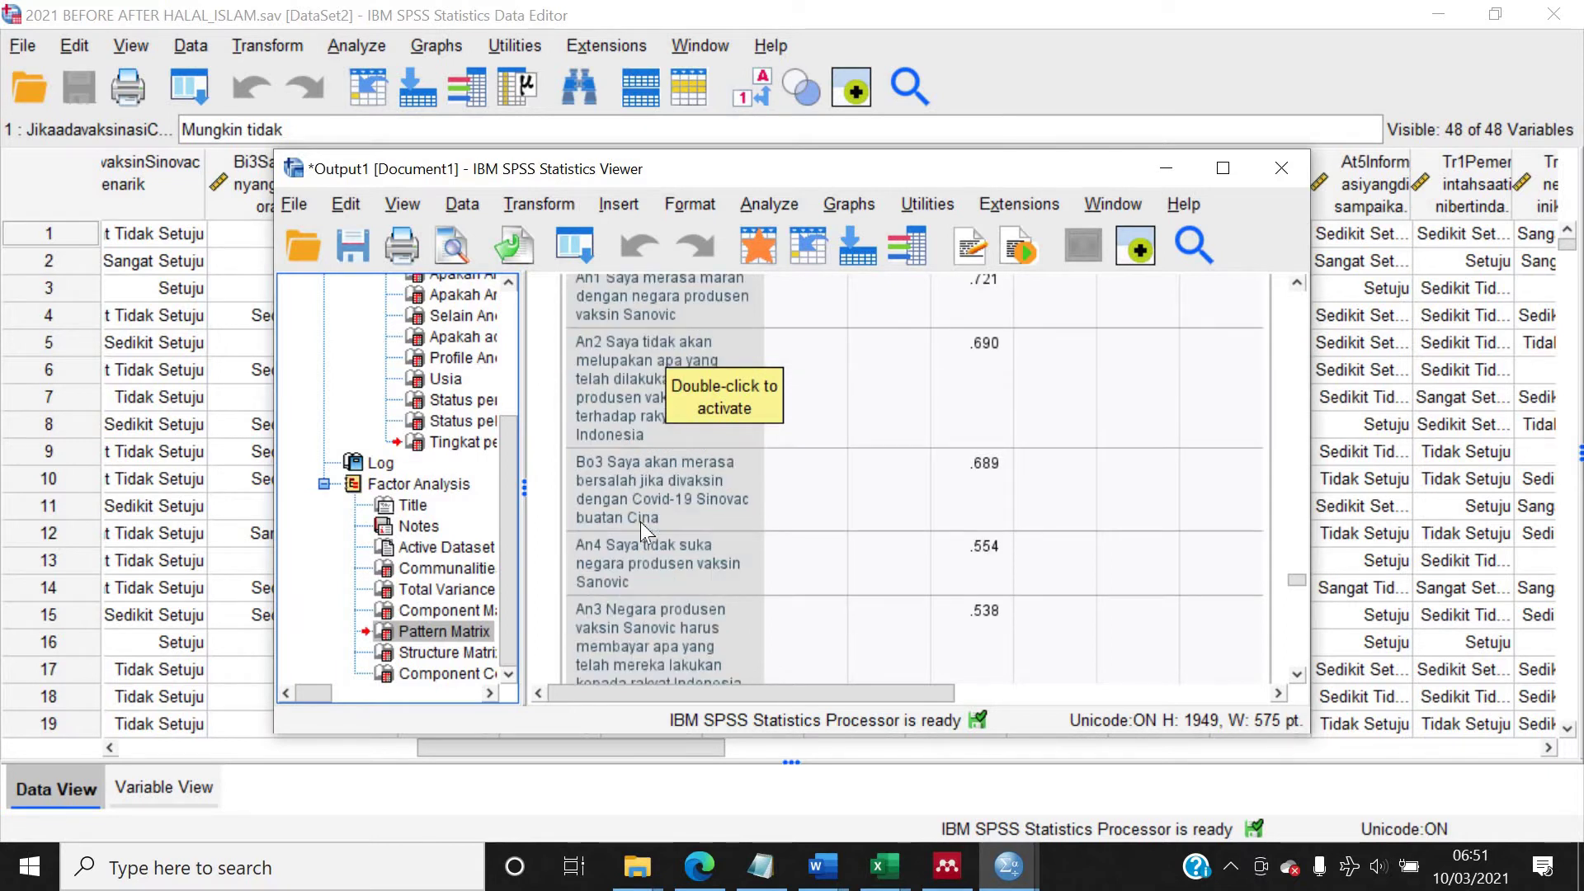
scroll(640, 522, "down", 2)
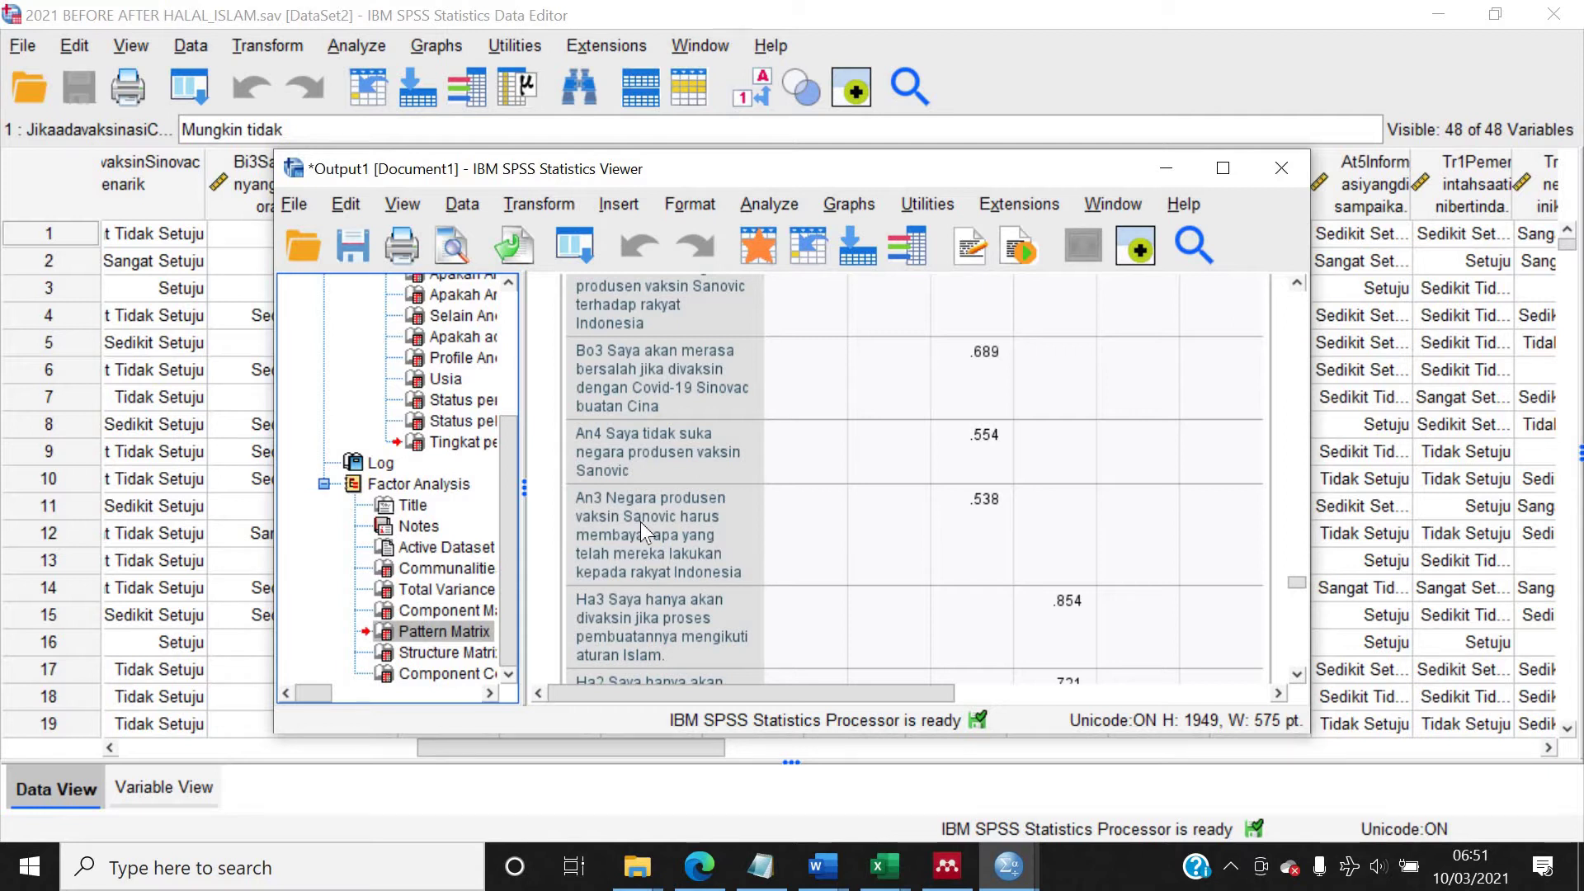
scroll(640, 521, "down", 2)
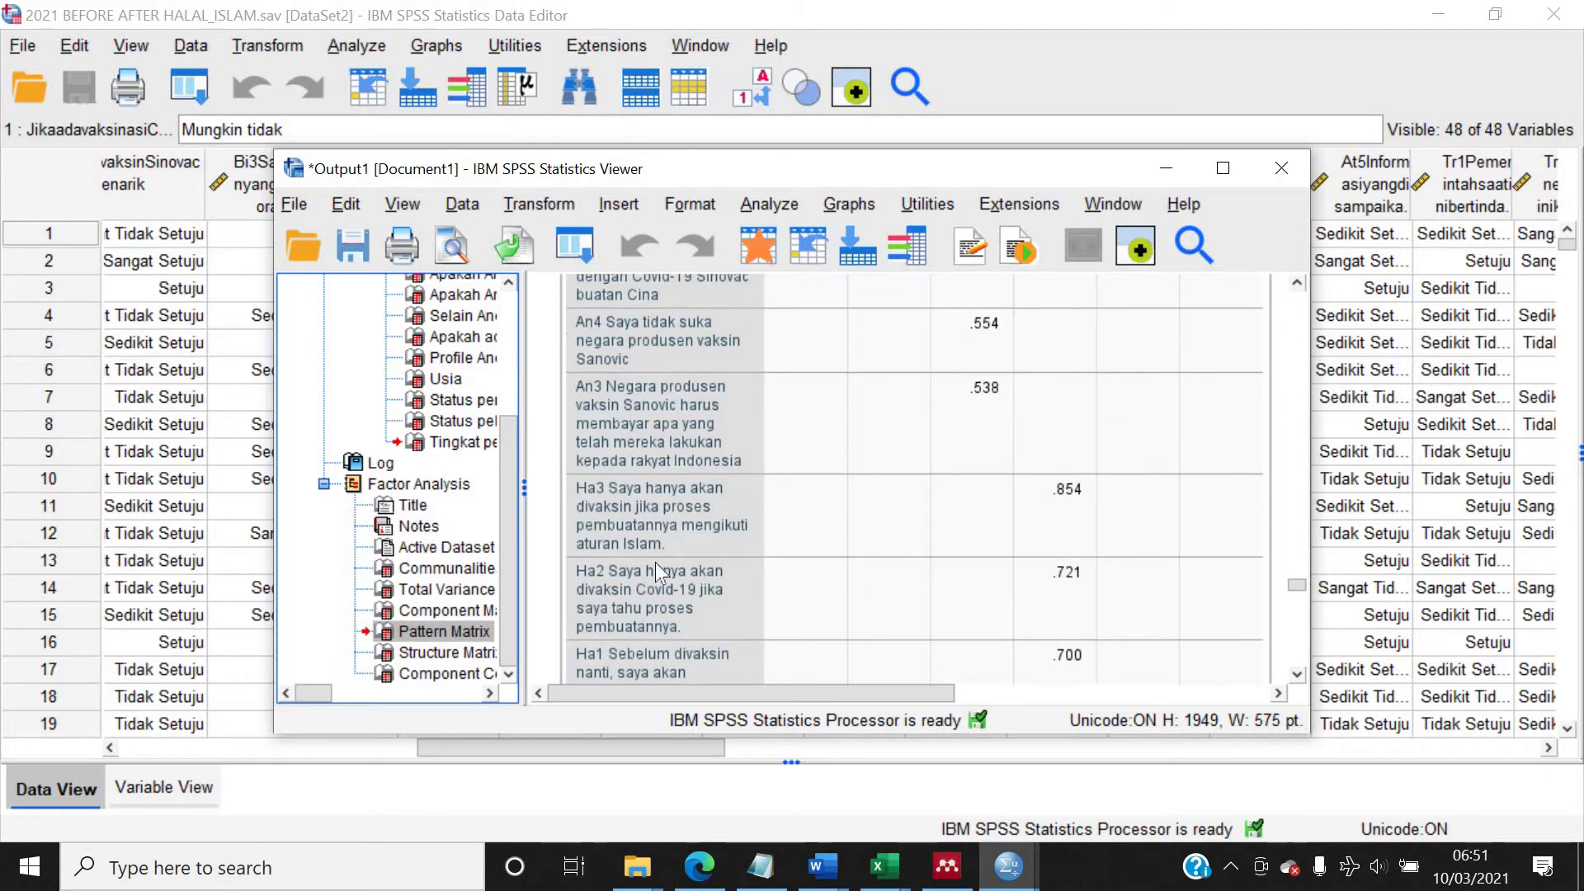
scroll(655, 542, "down", 4)
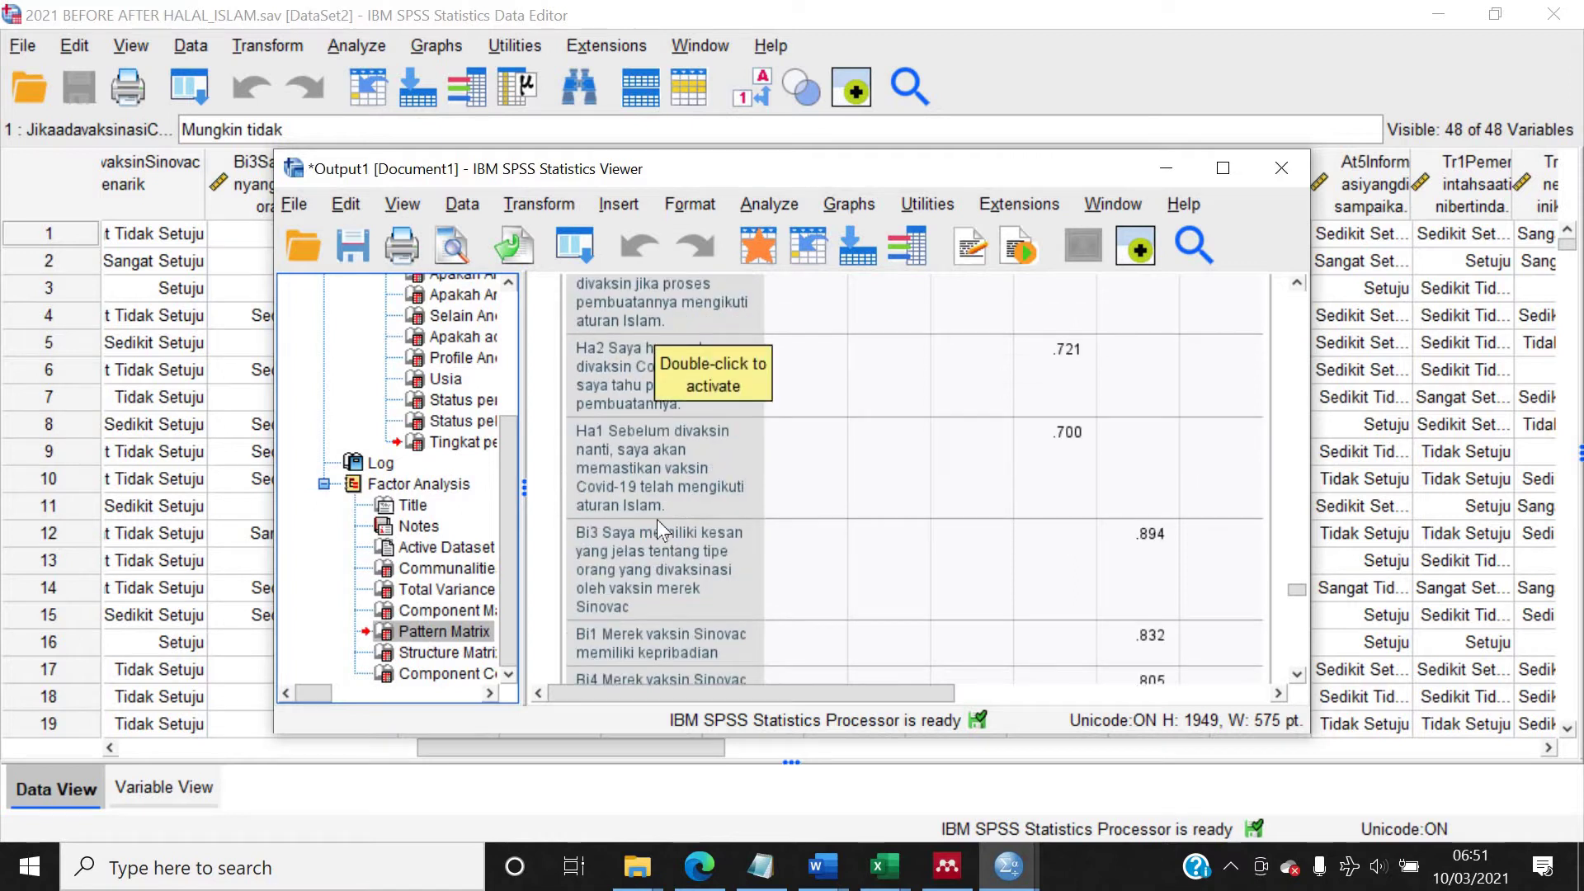
scroll(672, 494, "down", 6)
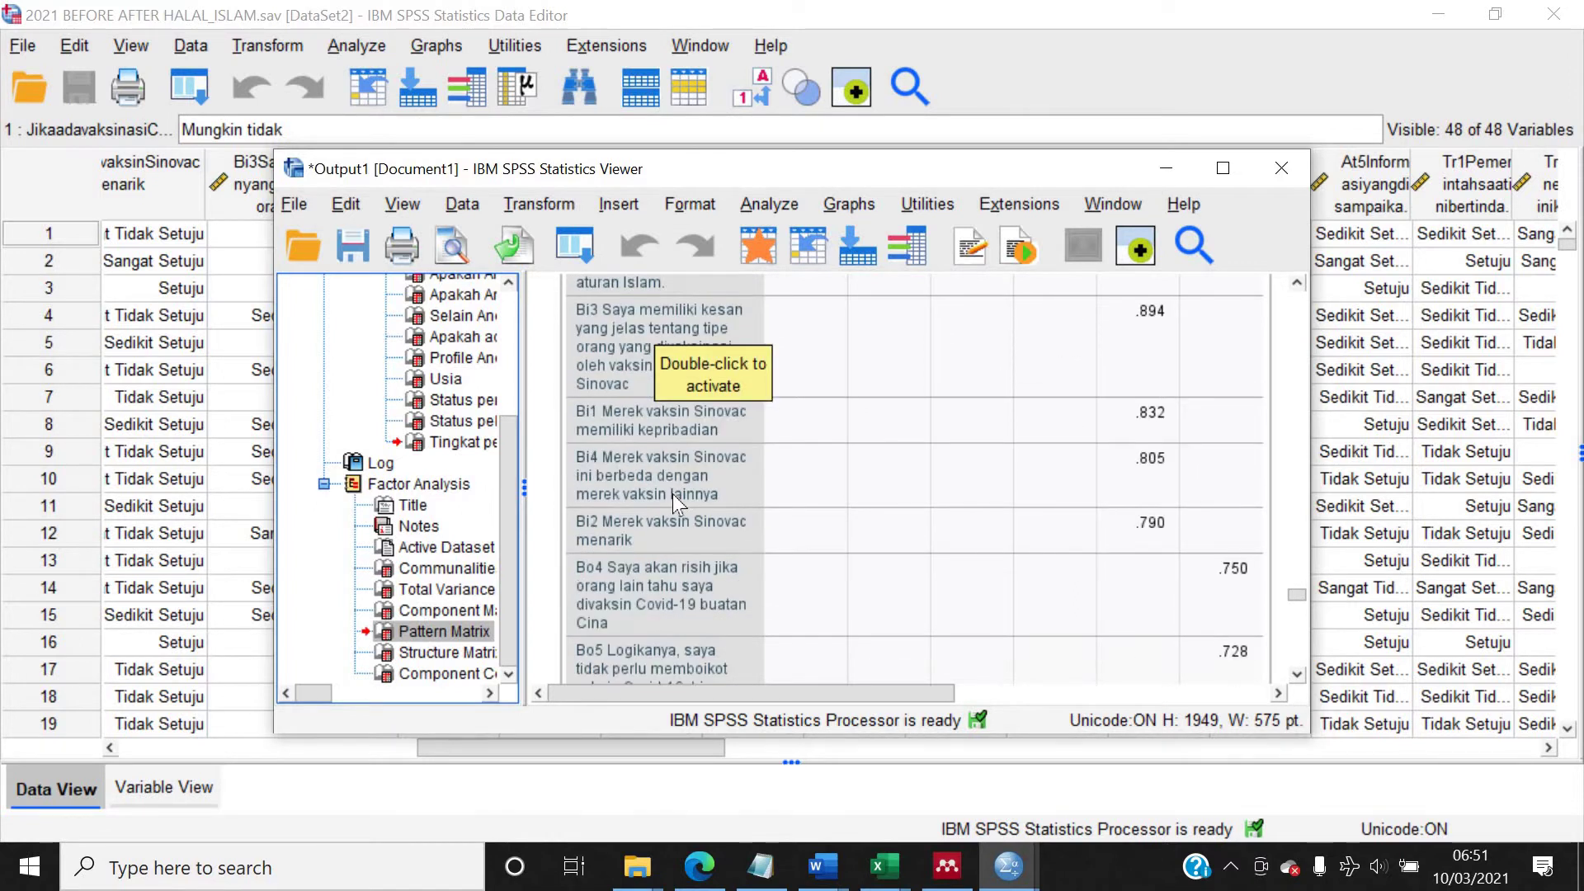
scroll(672, 493, "up", 10)
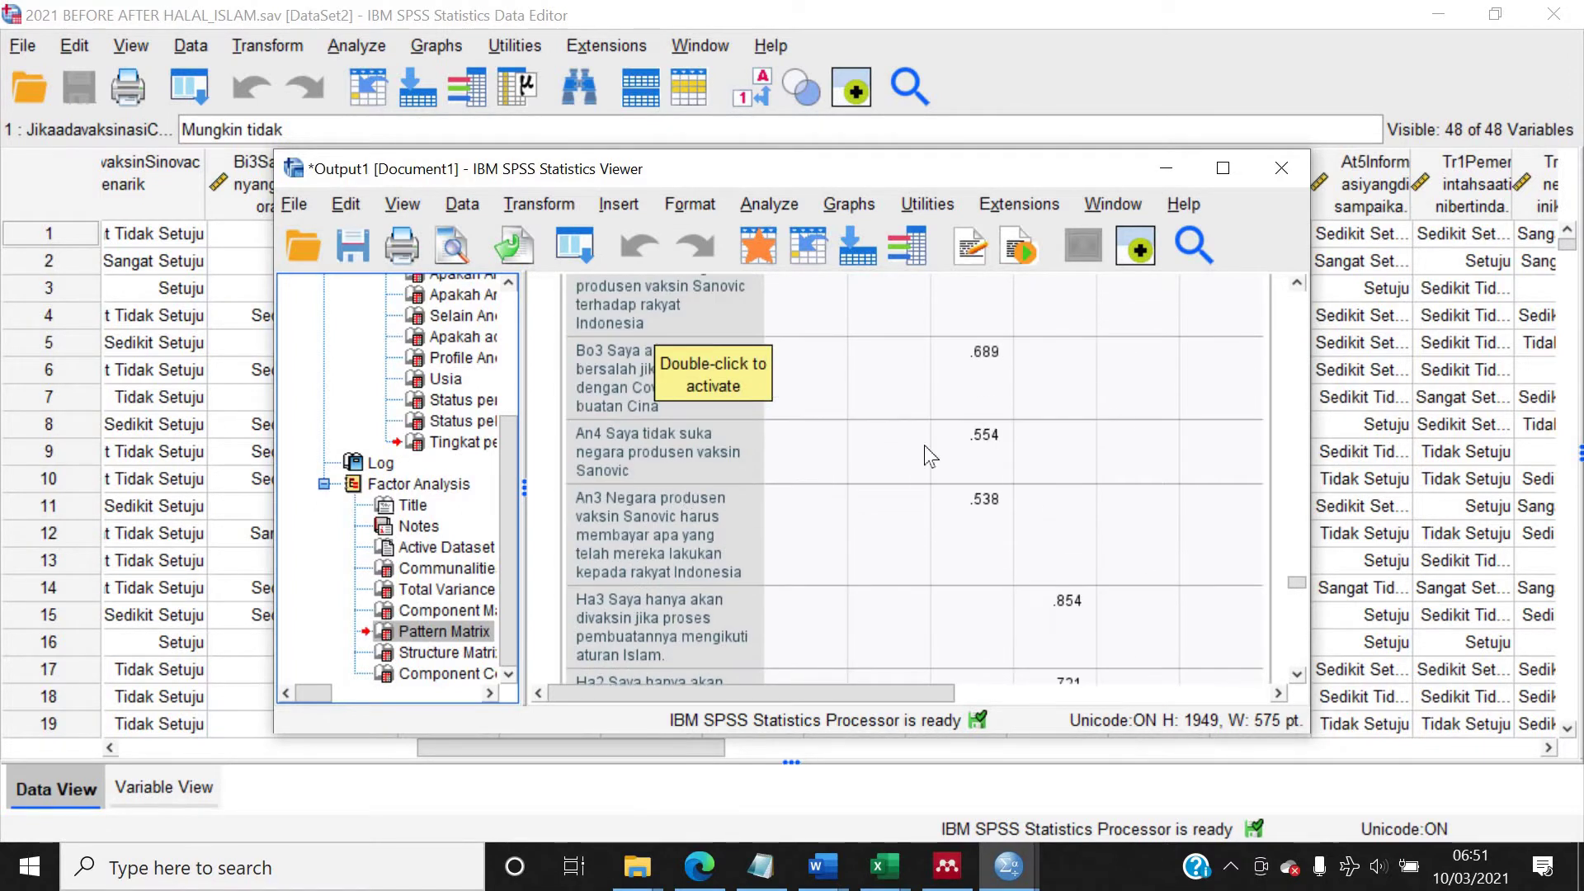
Step: Maximize the output window and review the Pattern Matrix loadings of the Bo and An items
left_click_drag(1310, 394, 1572, 384)
double_click(1319, 167)
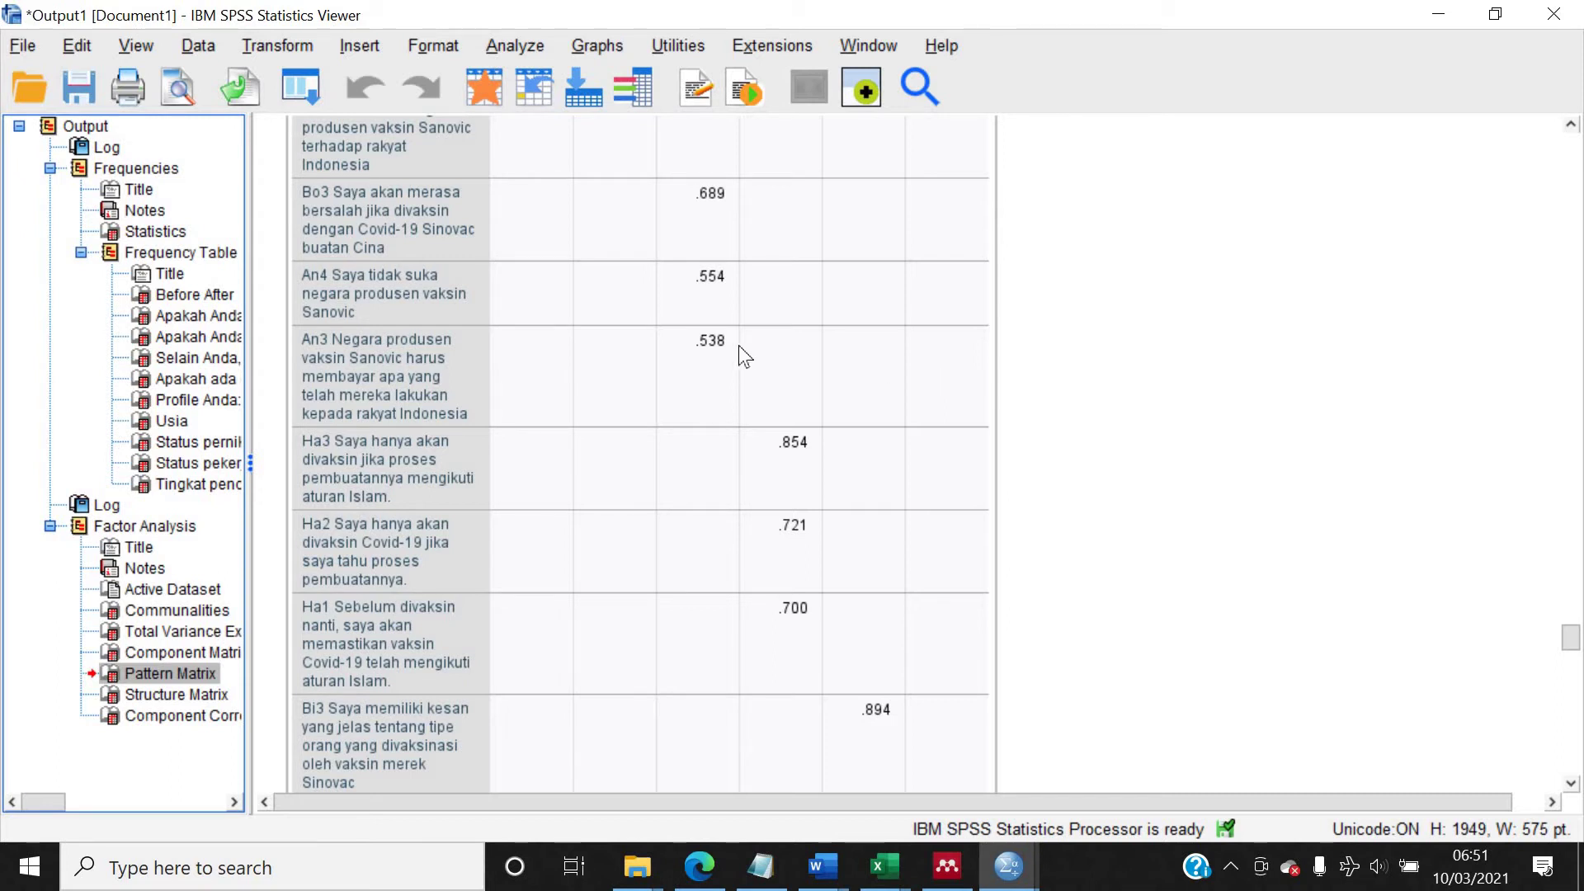
scroll(740, 344, "up", 5)
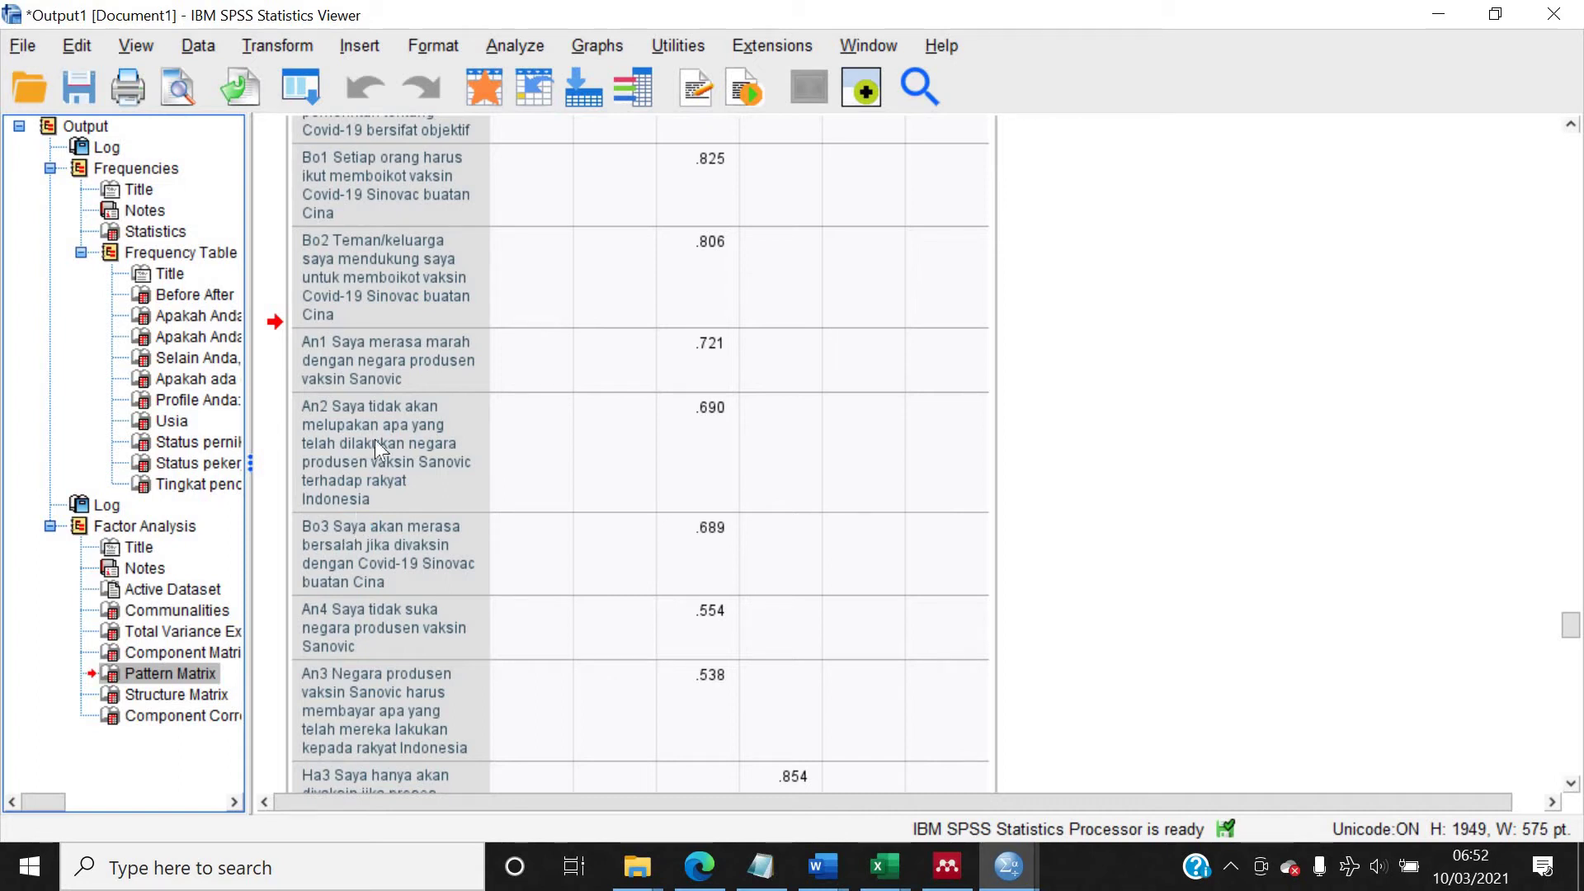
Step: Remove the items An1 to An4 from the factor analysis variables and run the analysis again
left_click(502, 47)
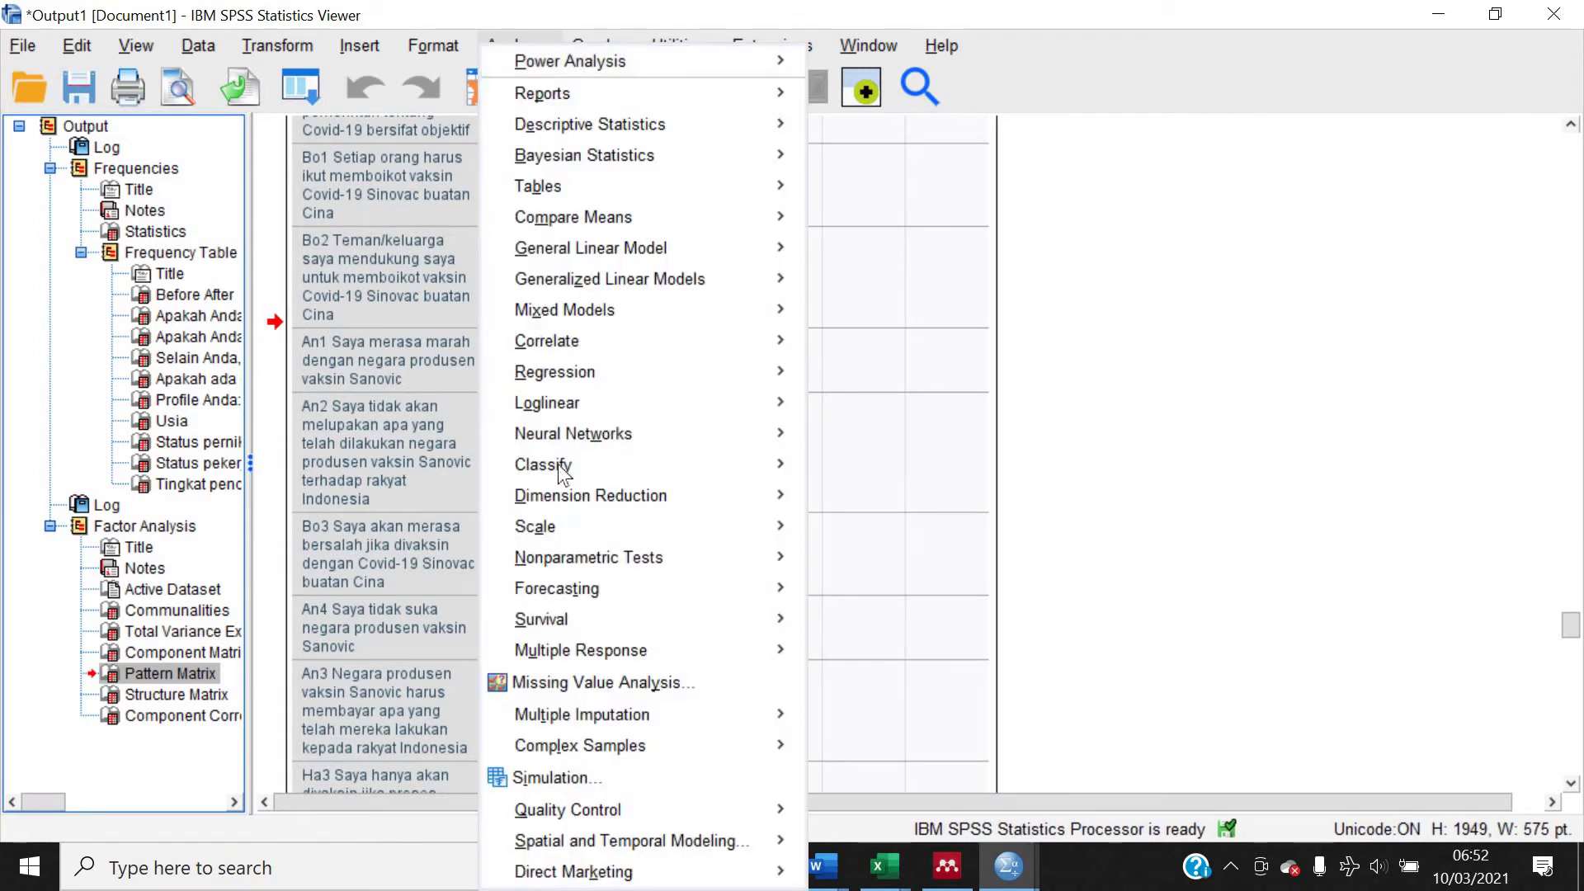
mouse_move(767, 495)
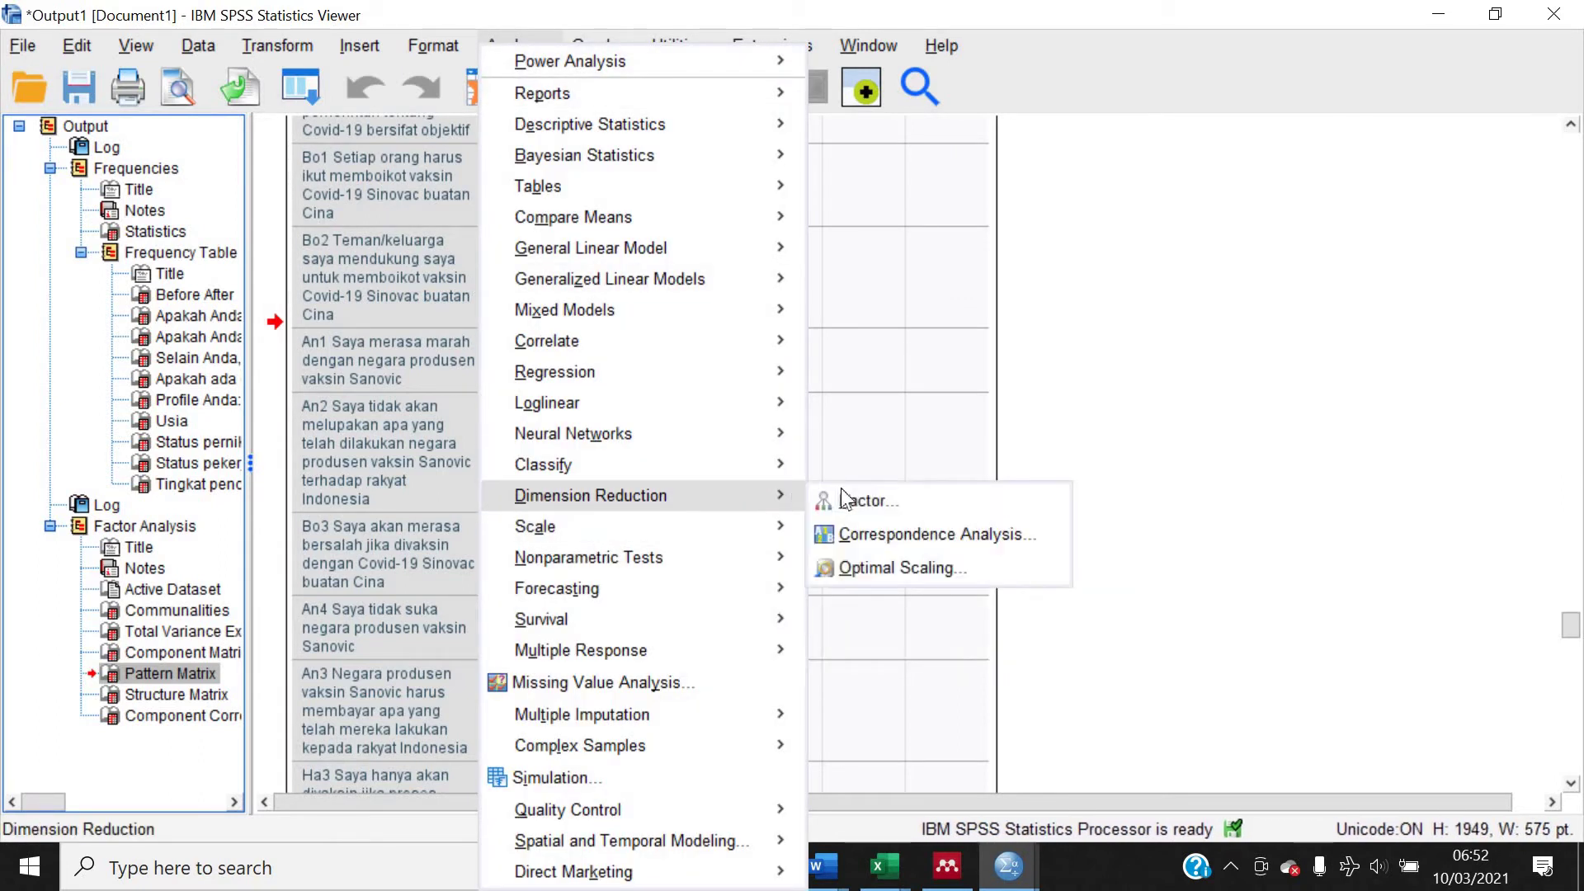
left_click(858, 500)
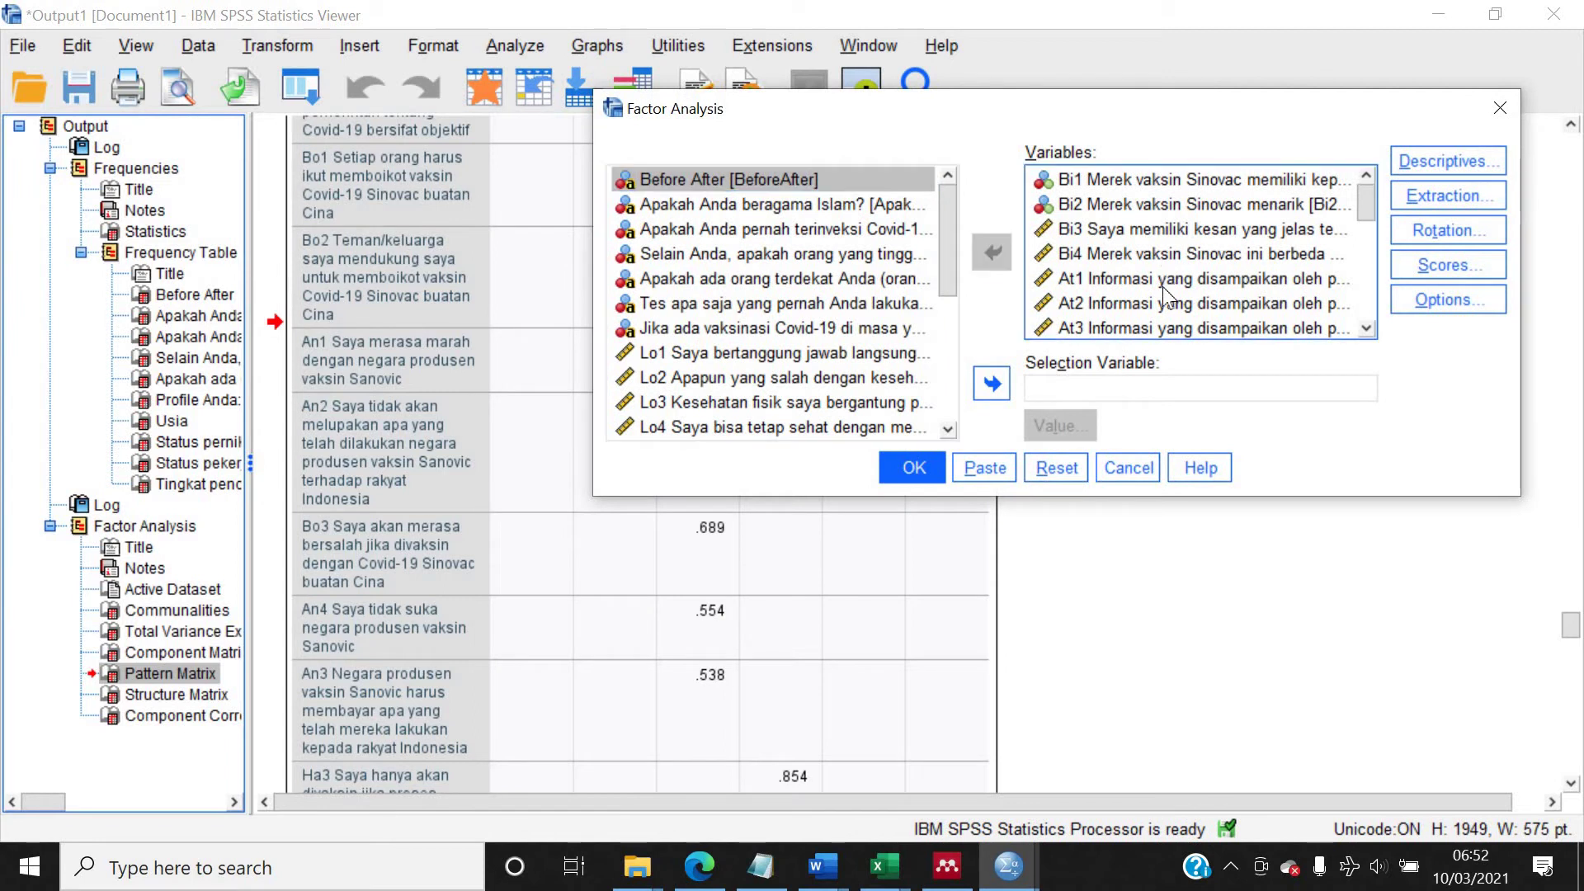
left_click(1162, 257)
scroll(1157, 286, "down", 4)
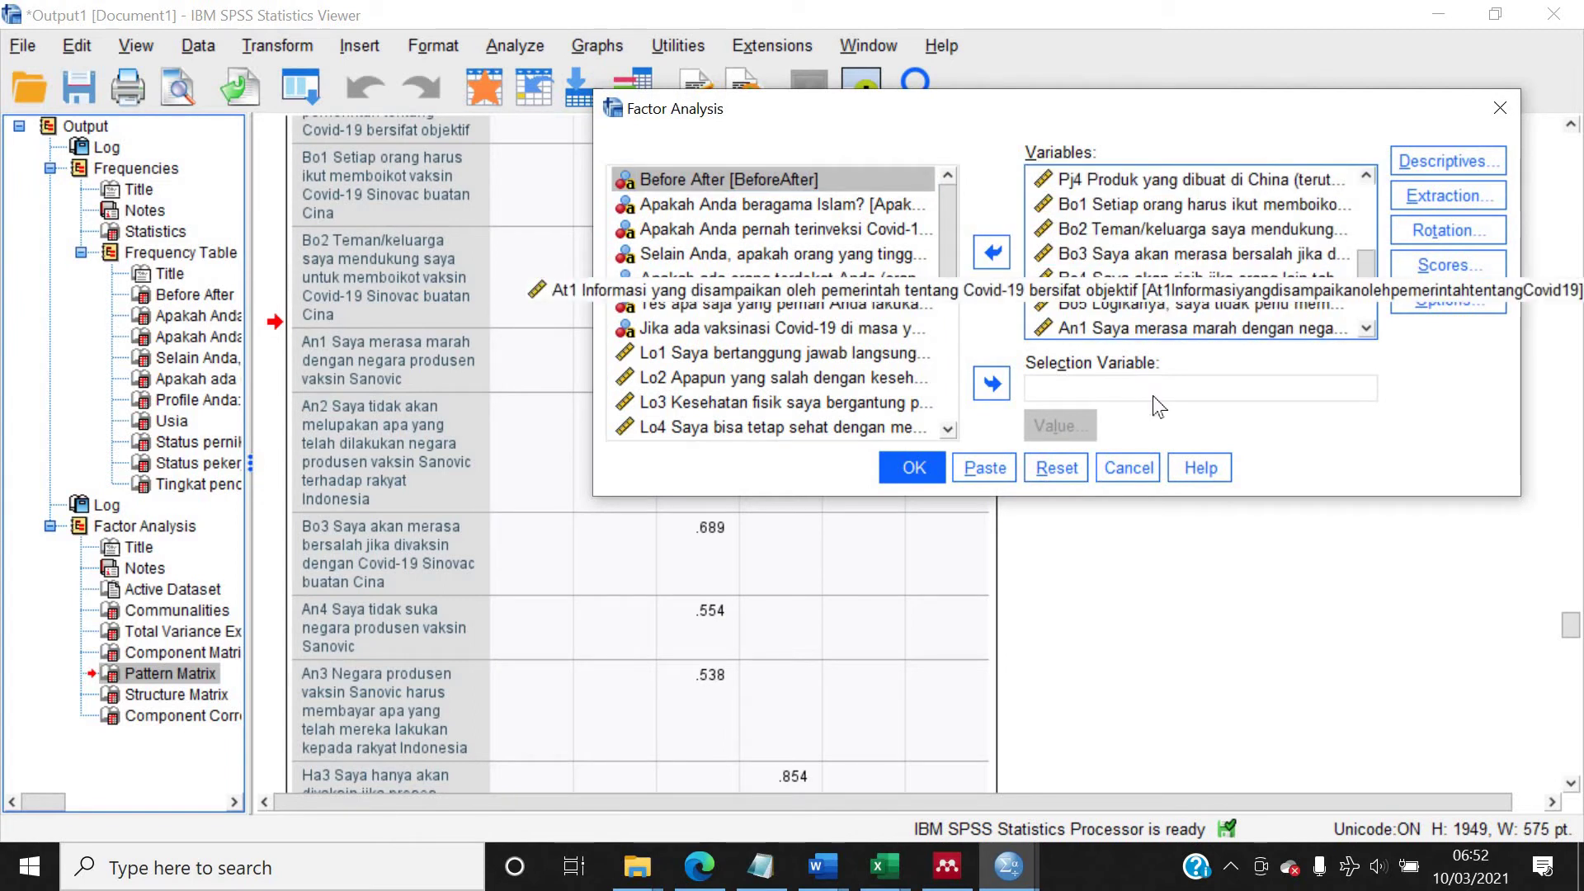
left_click(1131, 327)
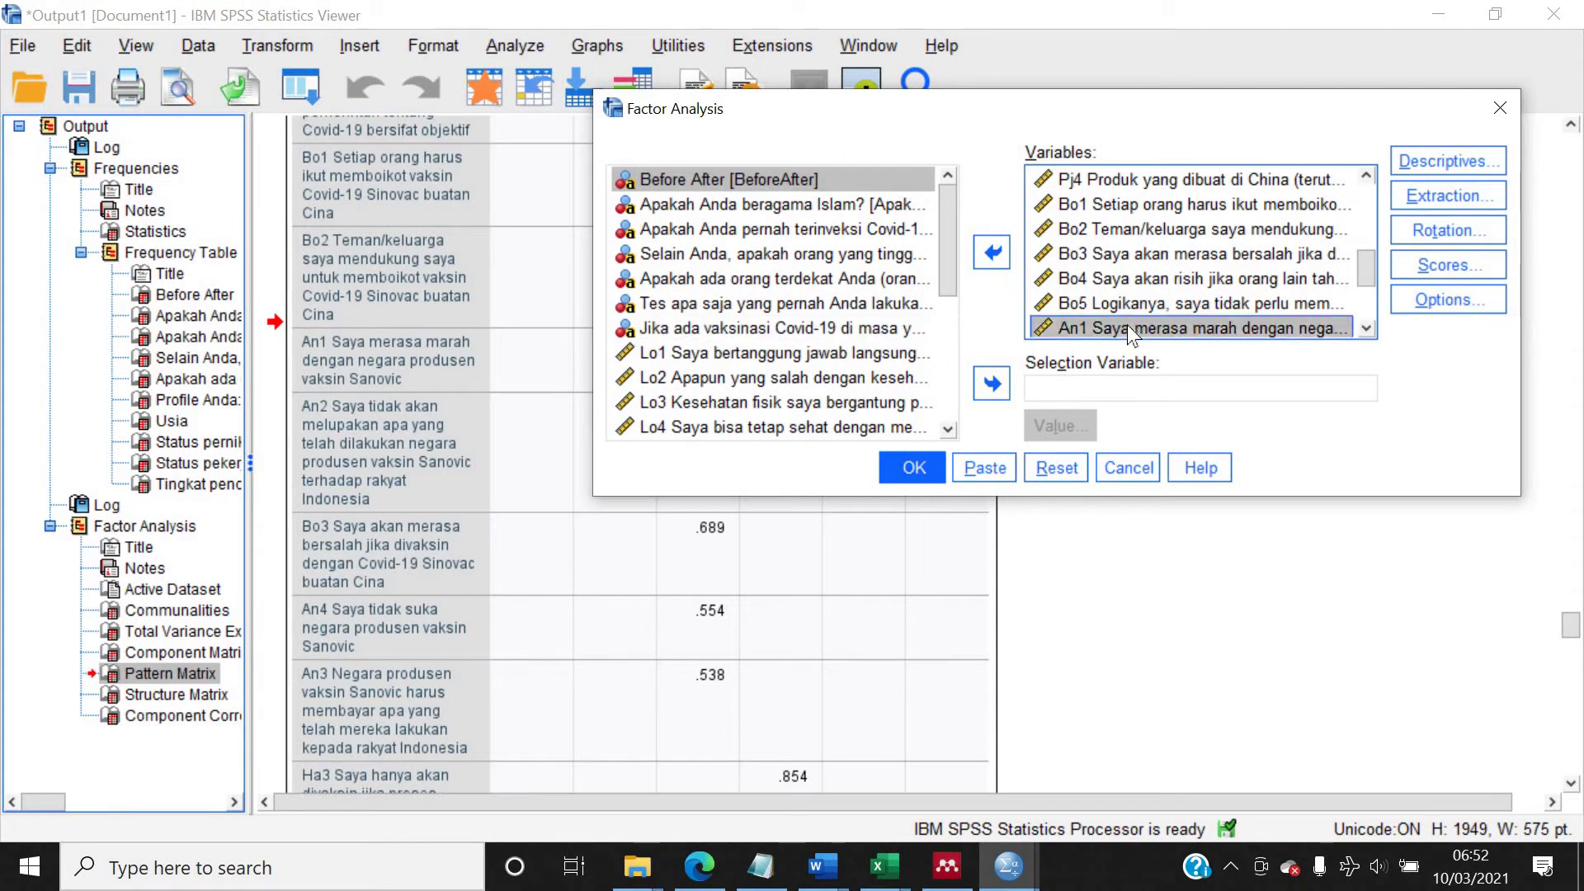
scroll(1131, 326, "down", 2)
left_click(1115, 252, "shift")
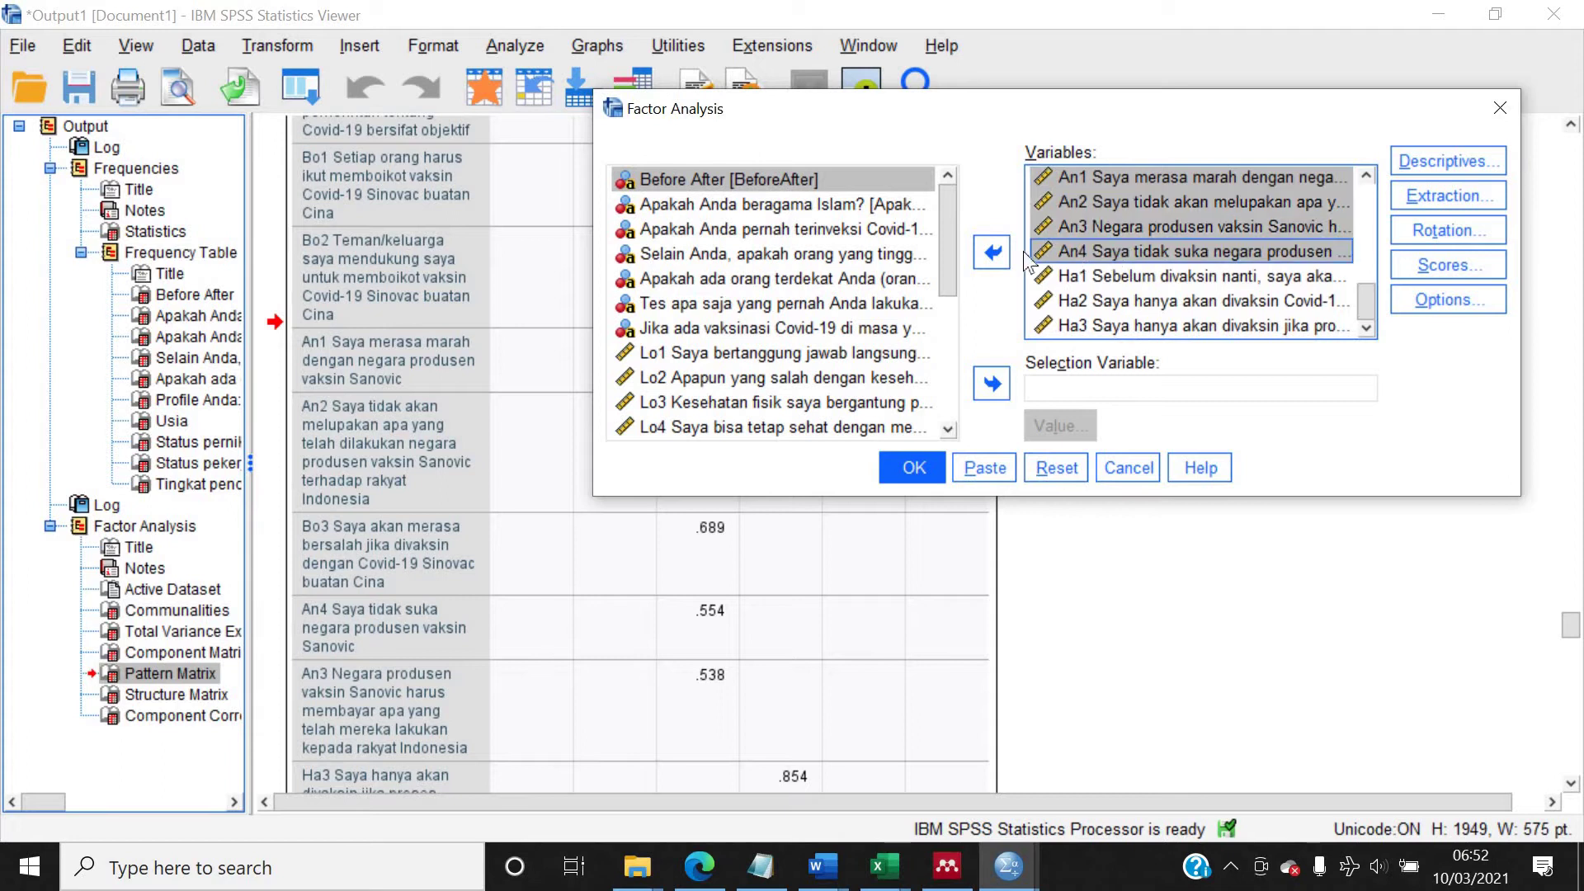
left_click(997, 252)
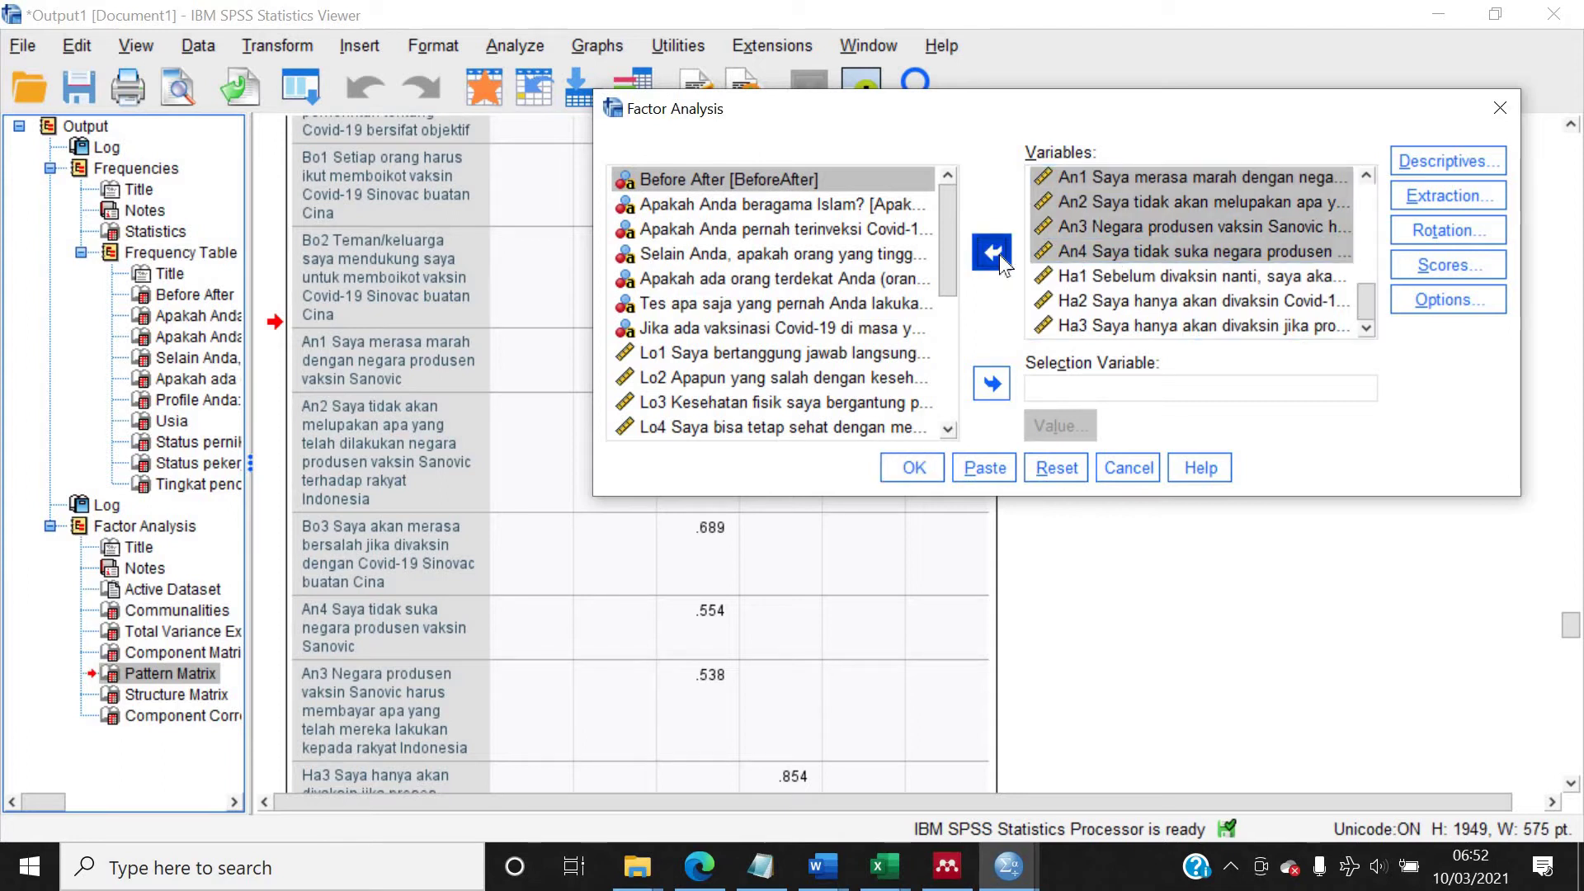
left_click(915, 467)
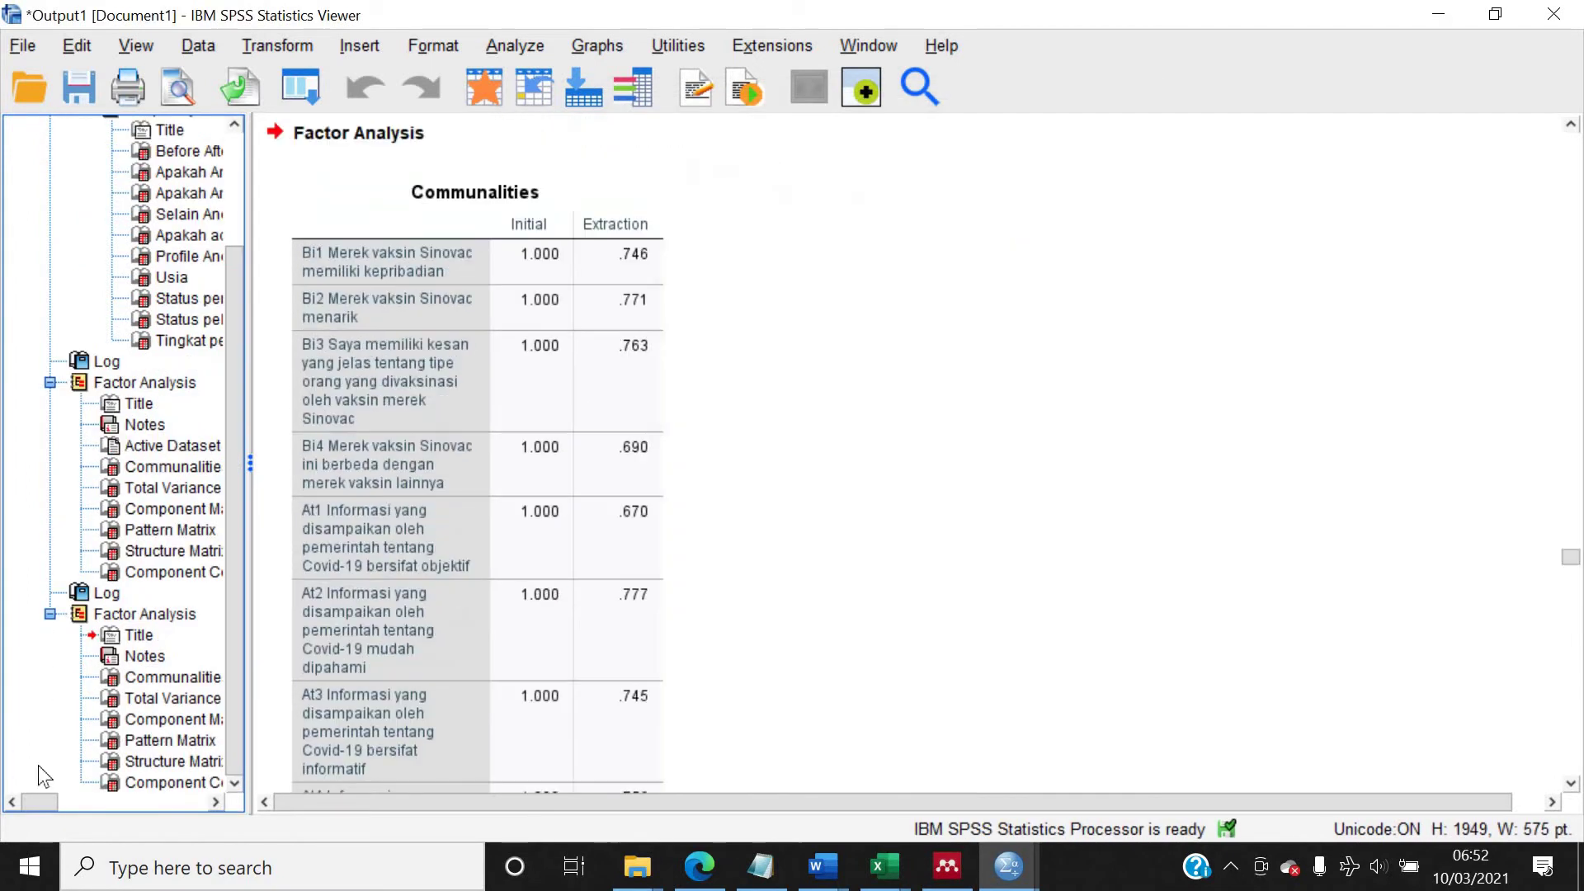
Step: Review the latest factor analysis's Pattern Matrix to check which component each remaining questionnaire item loads on
left_click(173, 740)
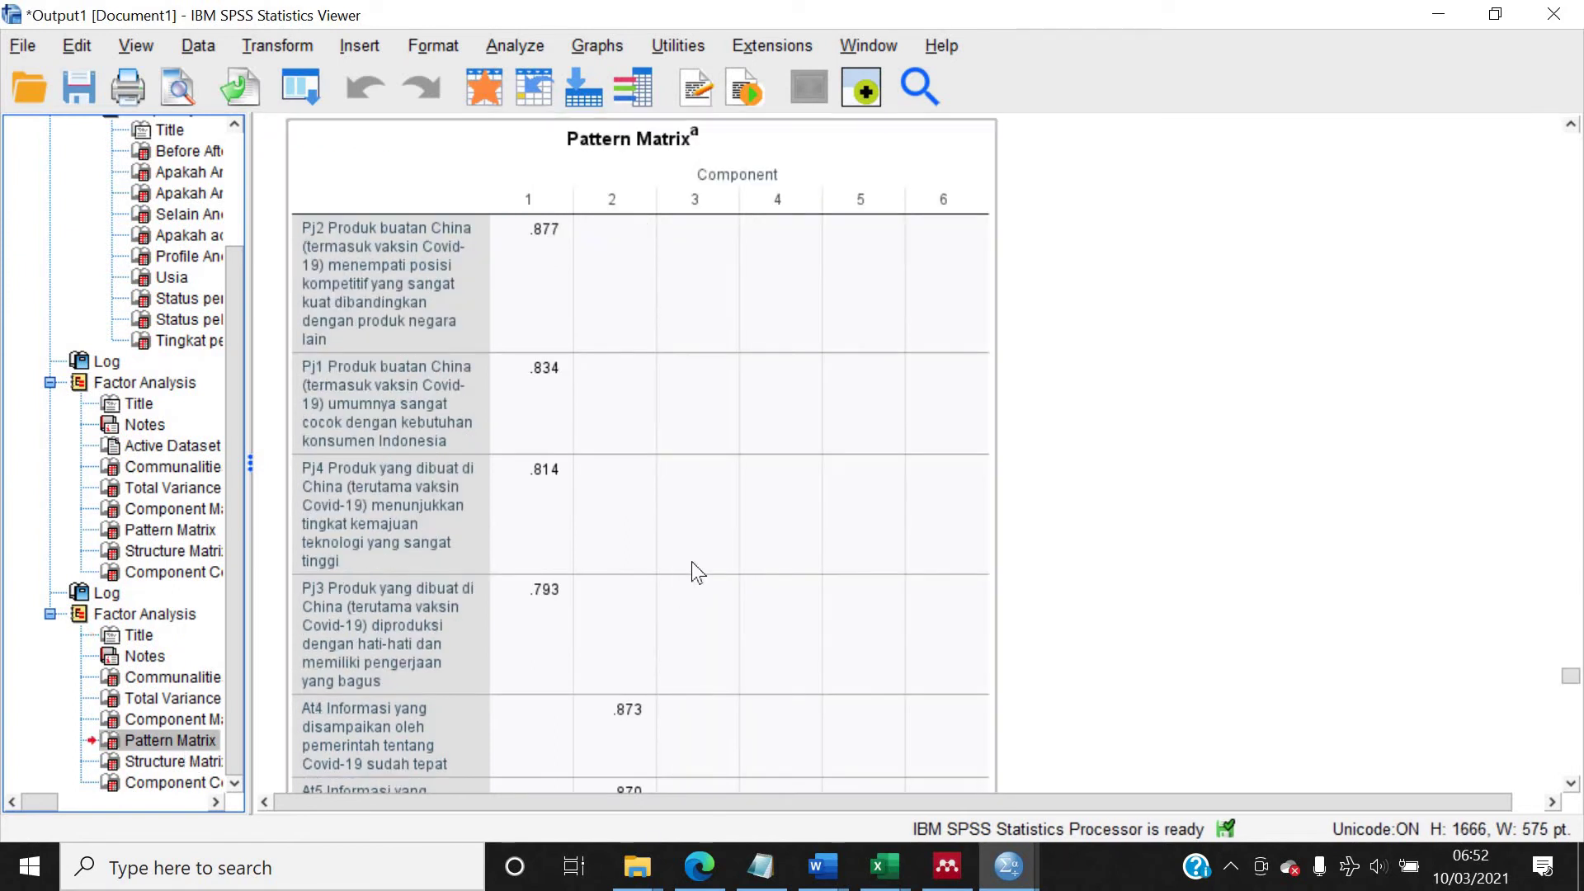
scroll(691, 561, "down", 8)
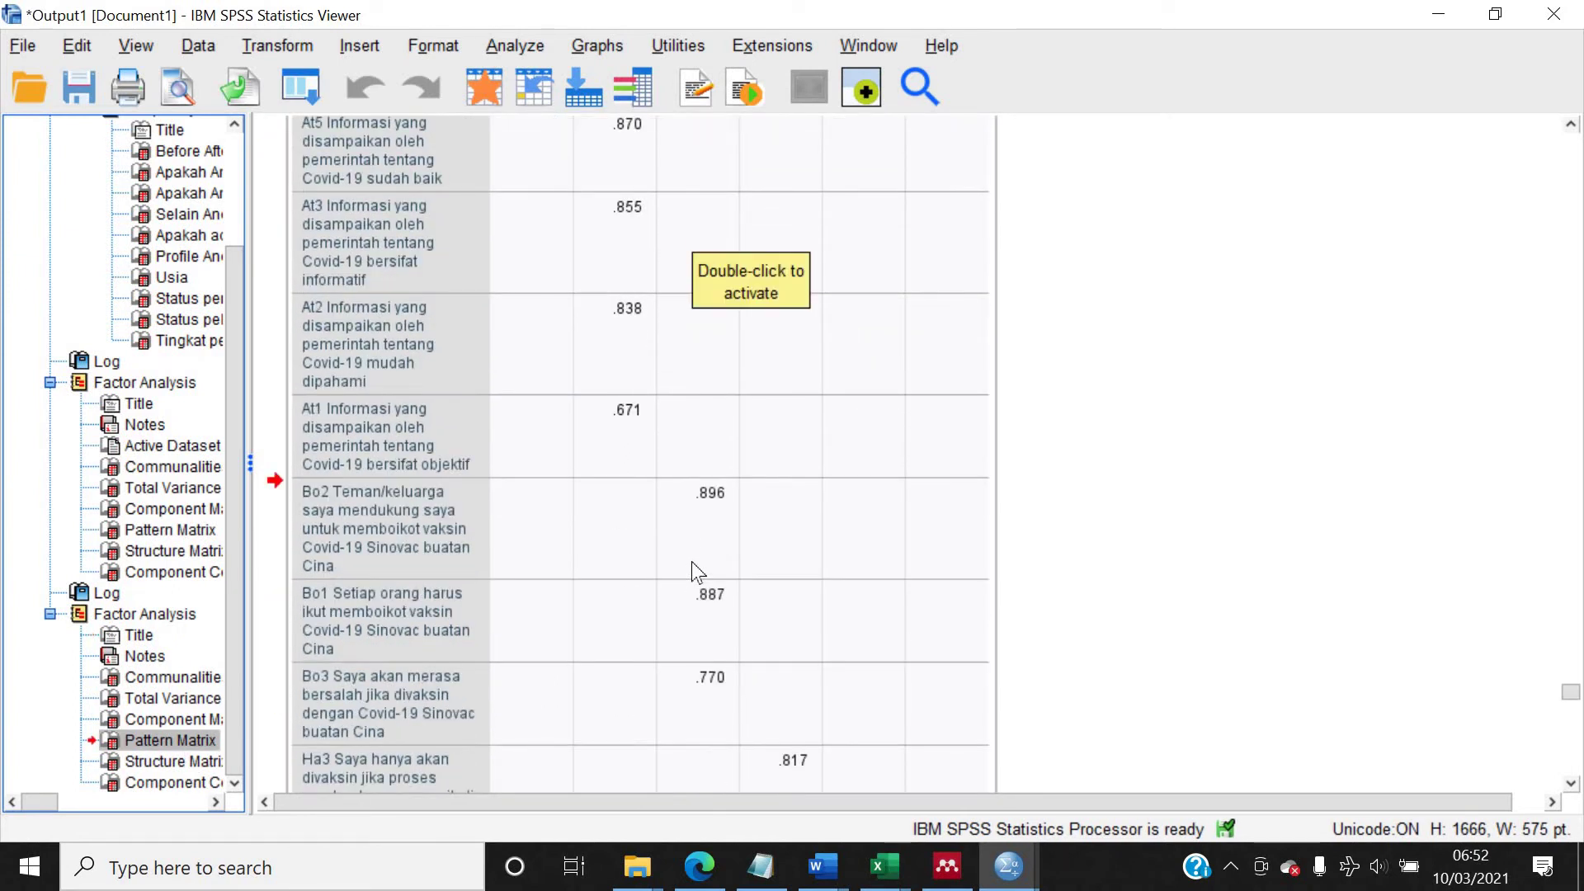
scroll(693, 570, "down", 8)
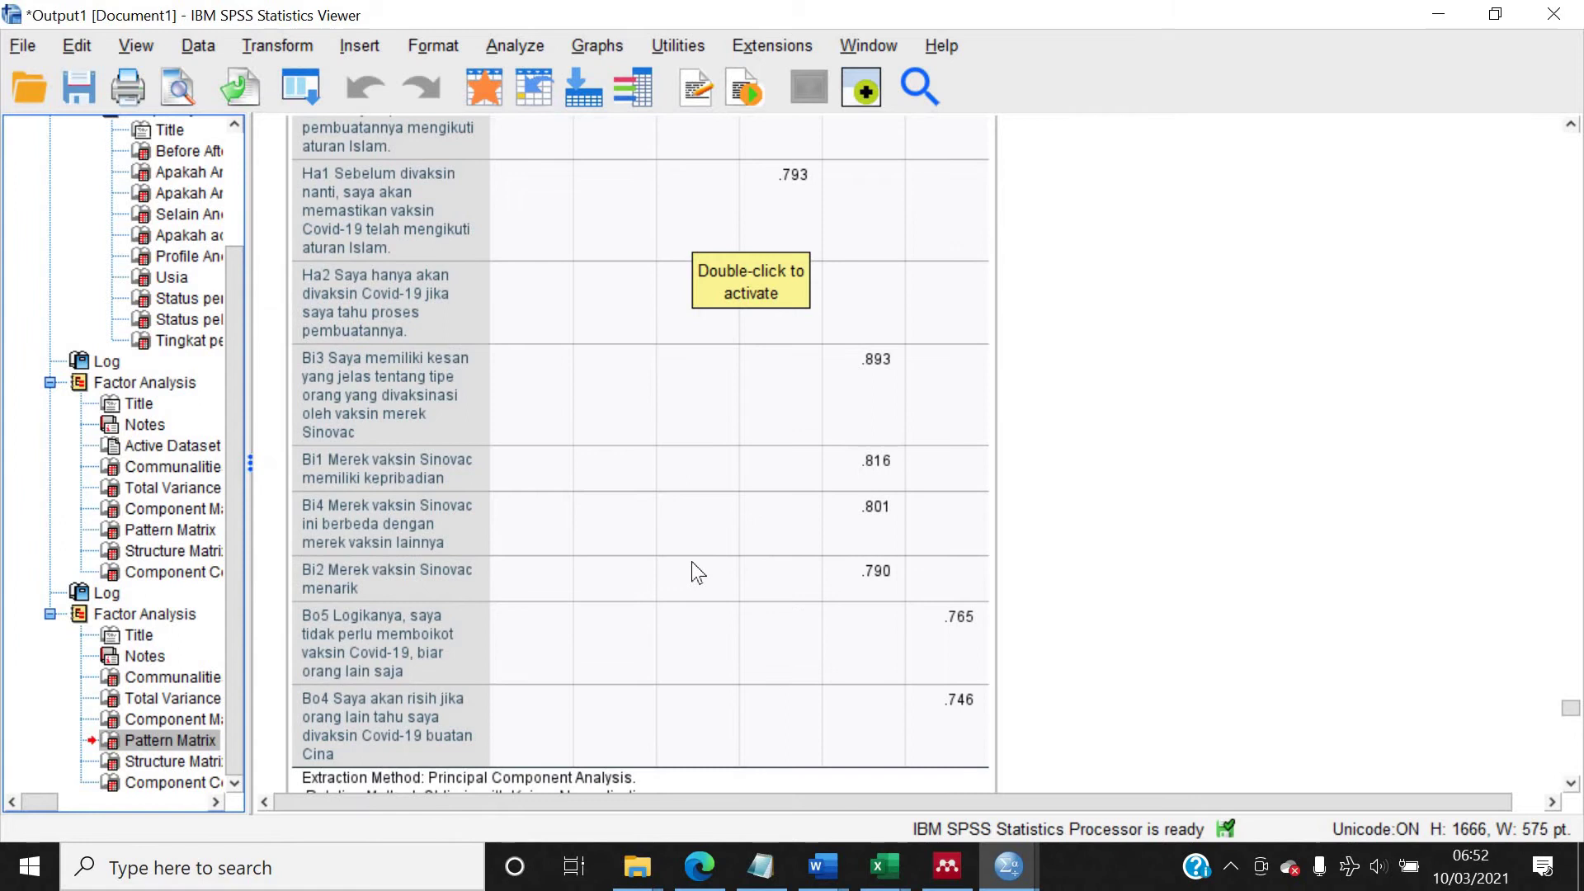
scroll(692, 561, "down", 3)
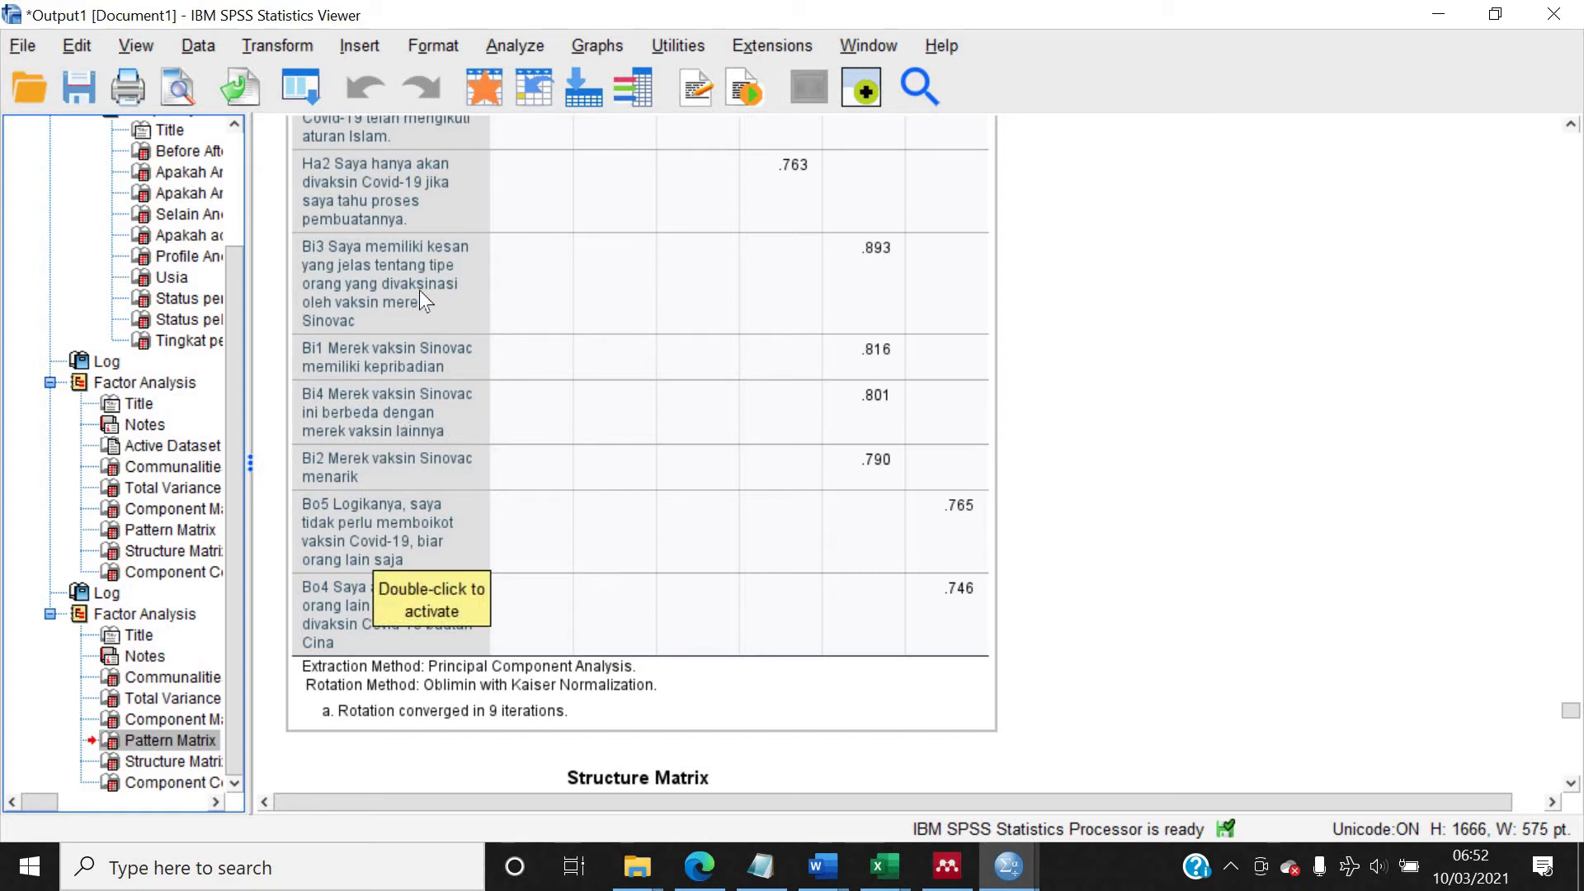
scroll(419, 290, "up", 6)
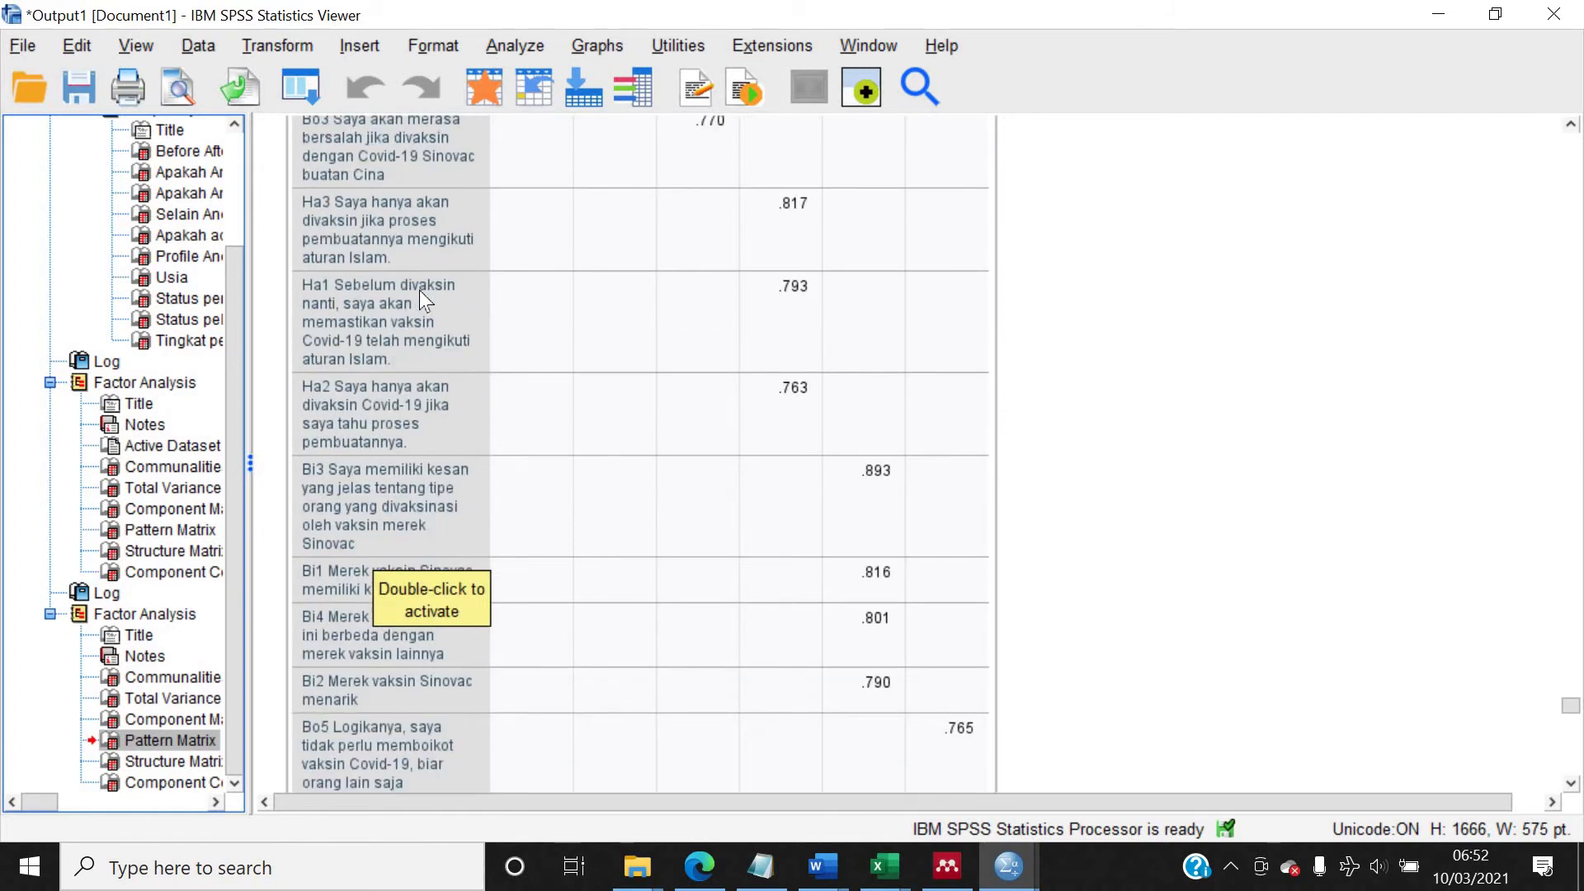
scroll(408, 414, "up", 3)
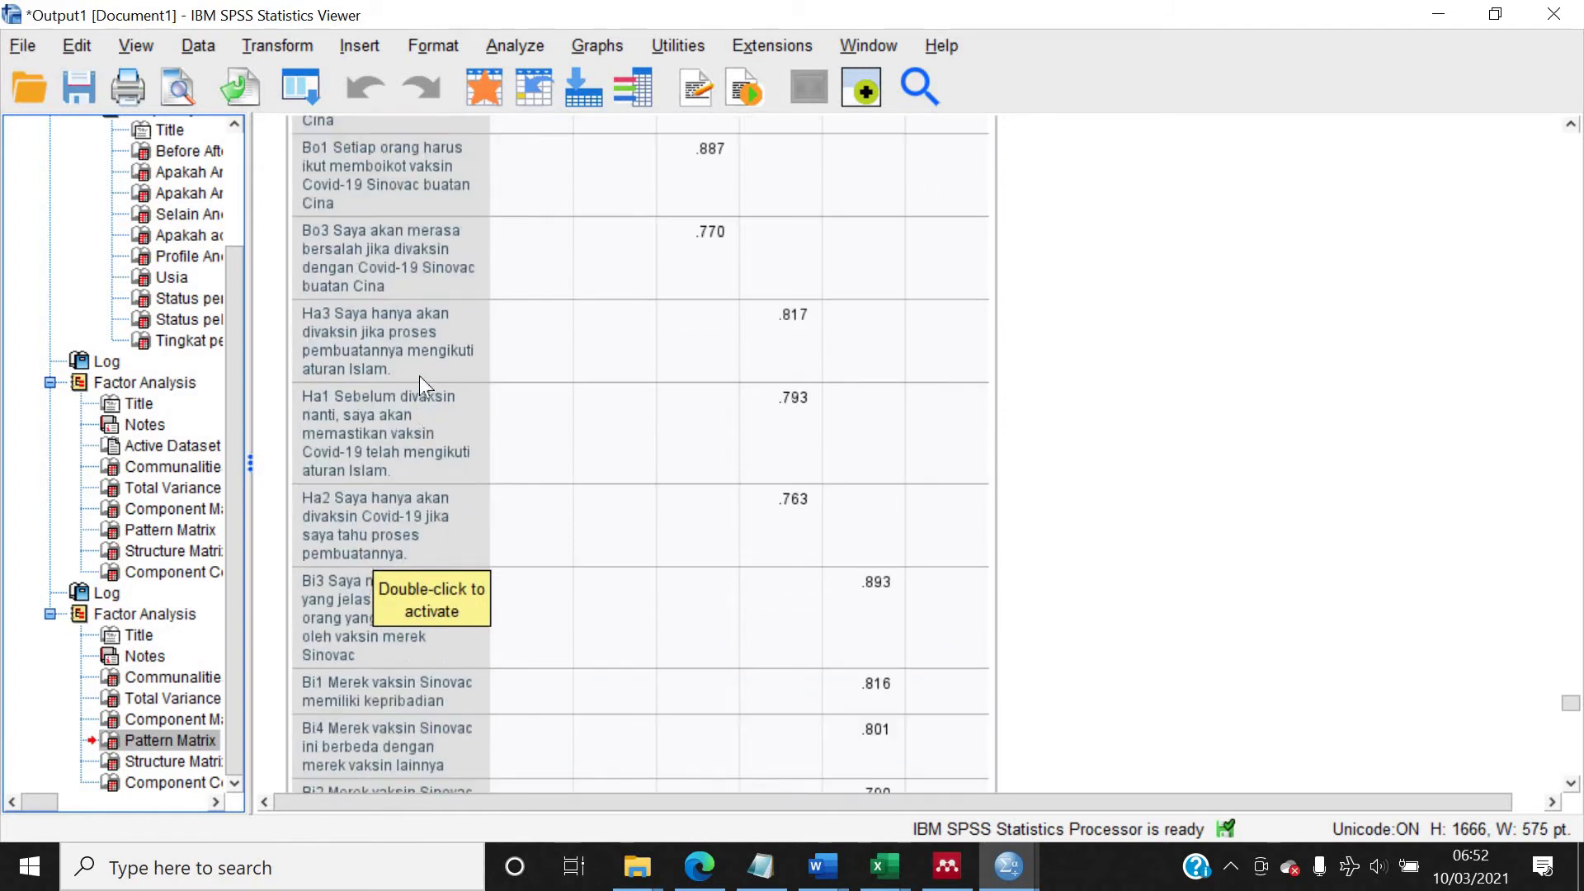
scroll(419, 377, "up", 6)
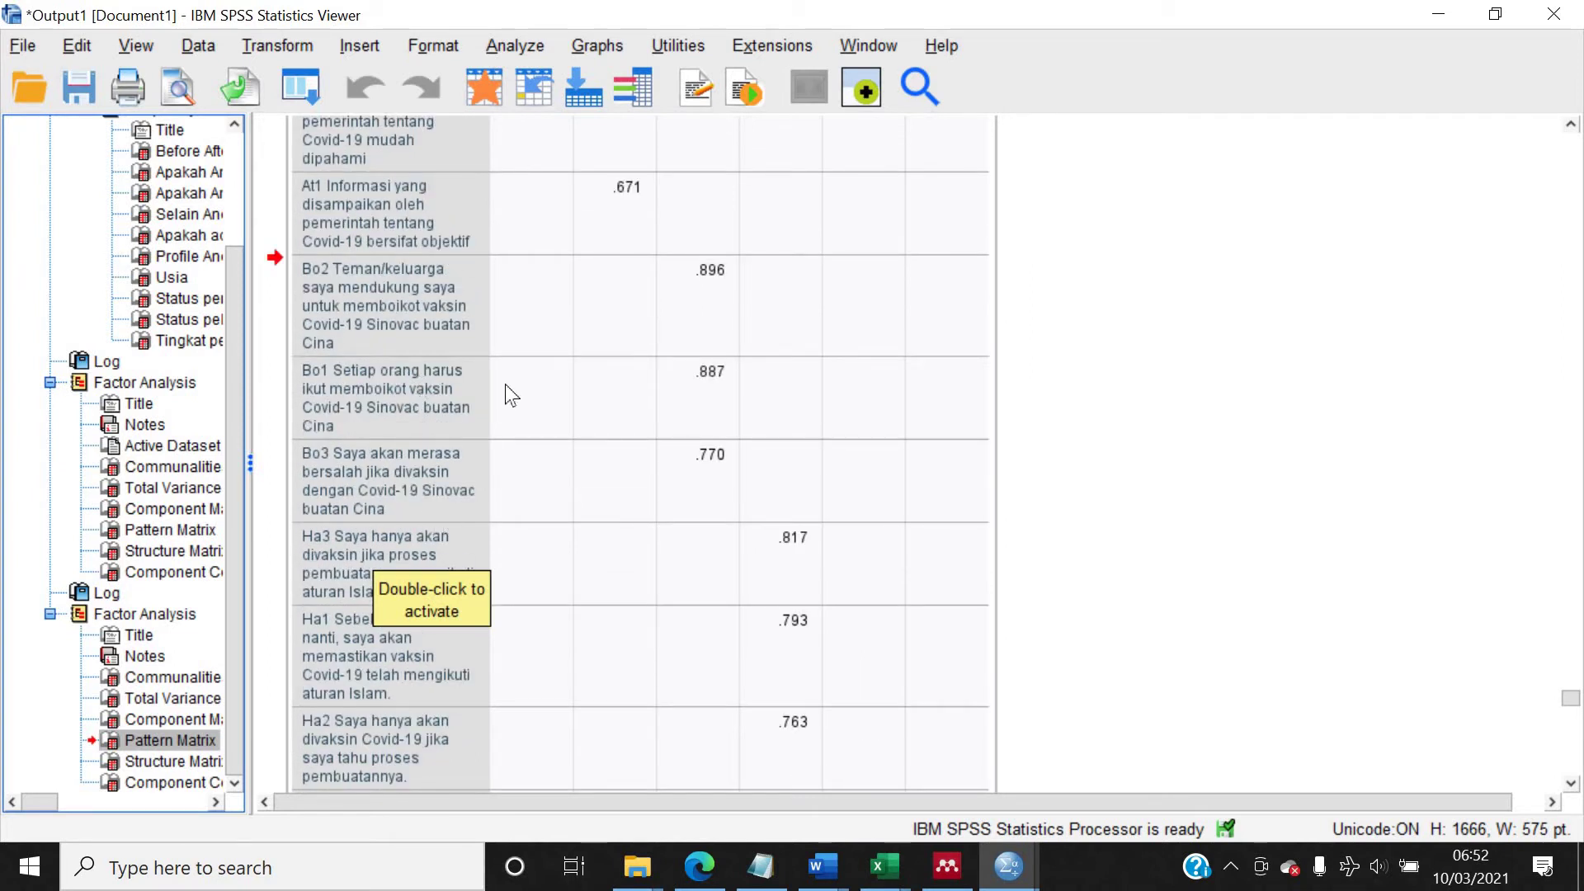
scroll(506, 386, "up", 12)
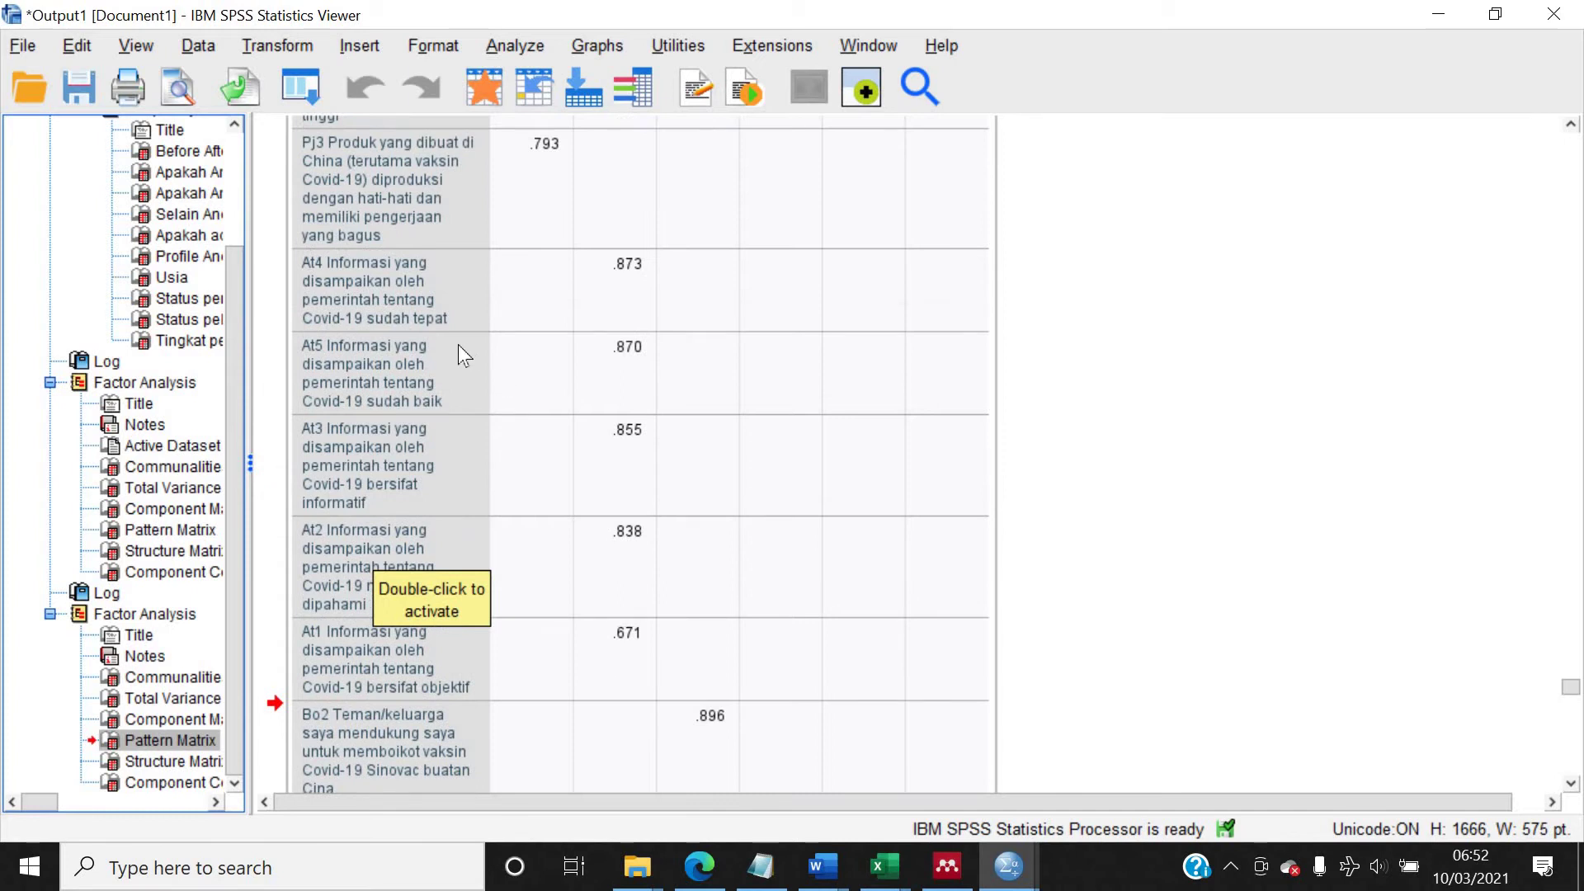
scroll(458, 354, "up", 12)
Step: Copy the Pattern Matrix table and switch to the Word document "2021 before-after halal"
right_click(458, 347)
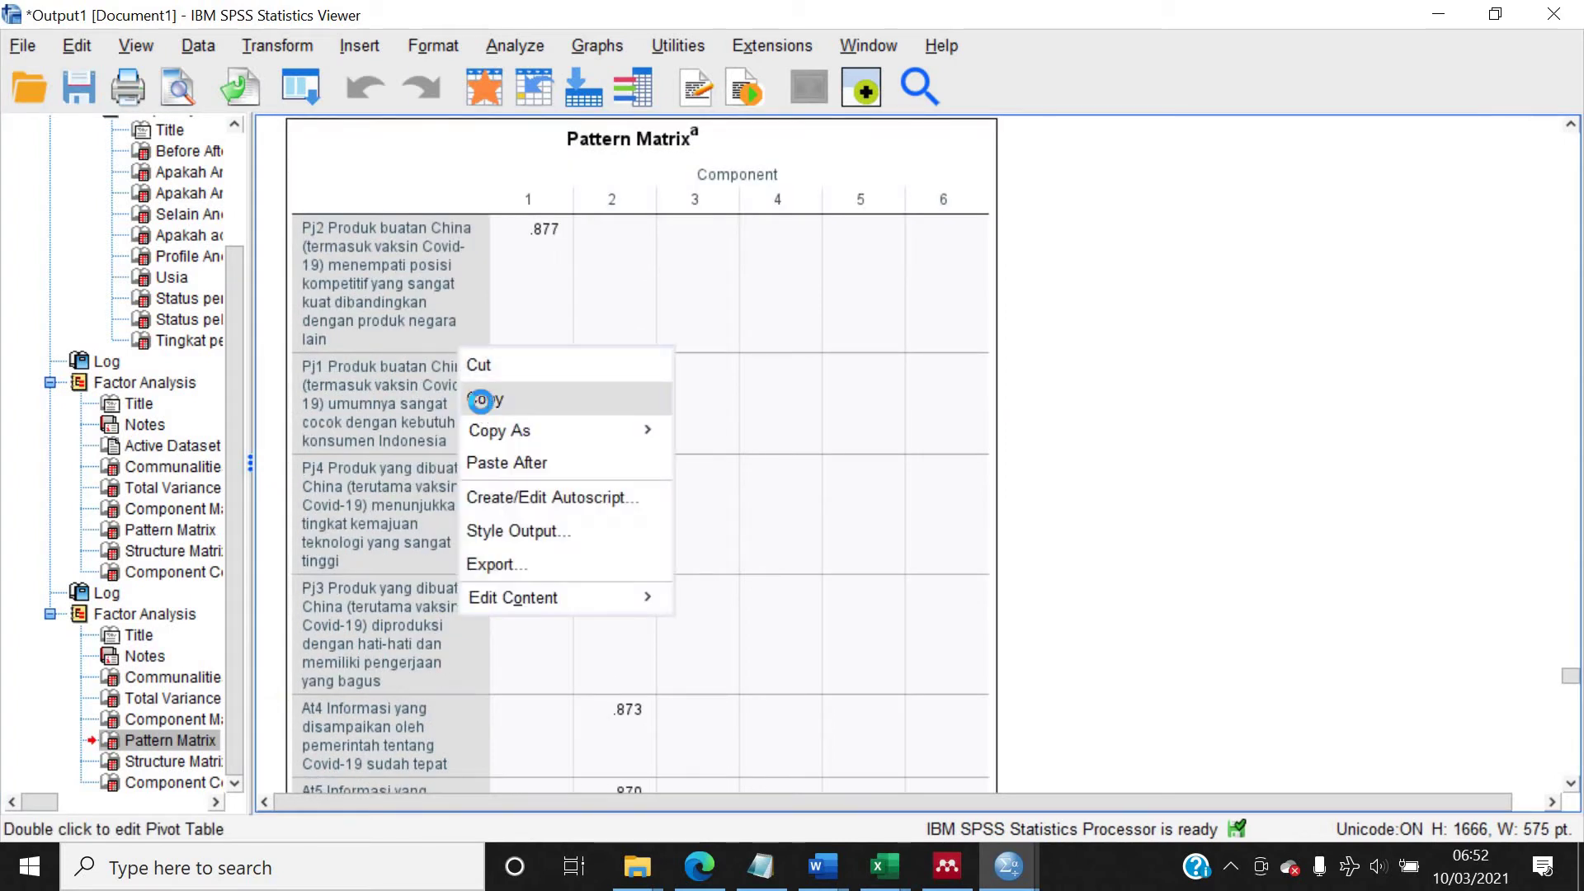
left_click(481, 400)
mouse_move(838, 881)
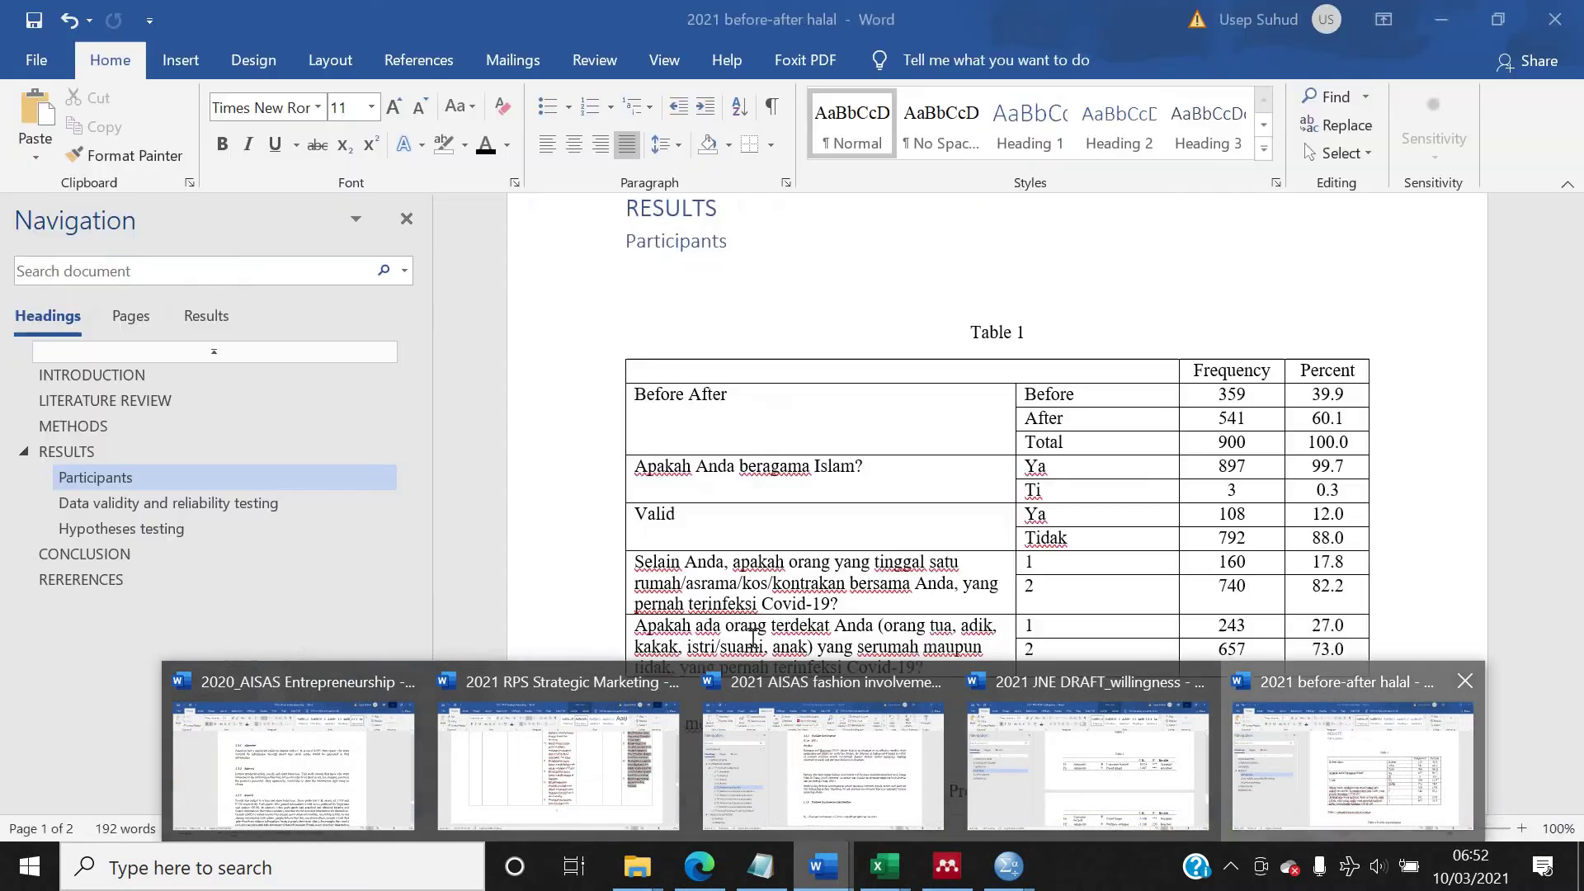
left_click(1445, 772)
Step: Add blank lines under the "Data validity and reliability testing" heading and paste the Pattern Matrix there with merged formatting
scroll(763, 637, "down", 5)
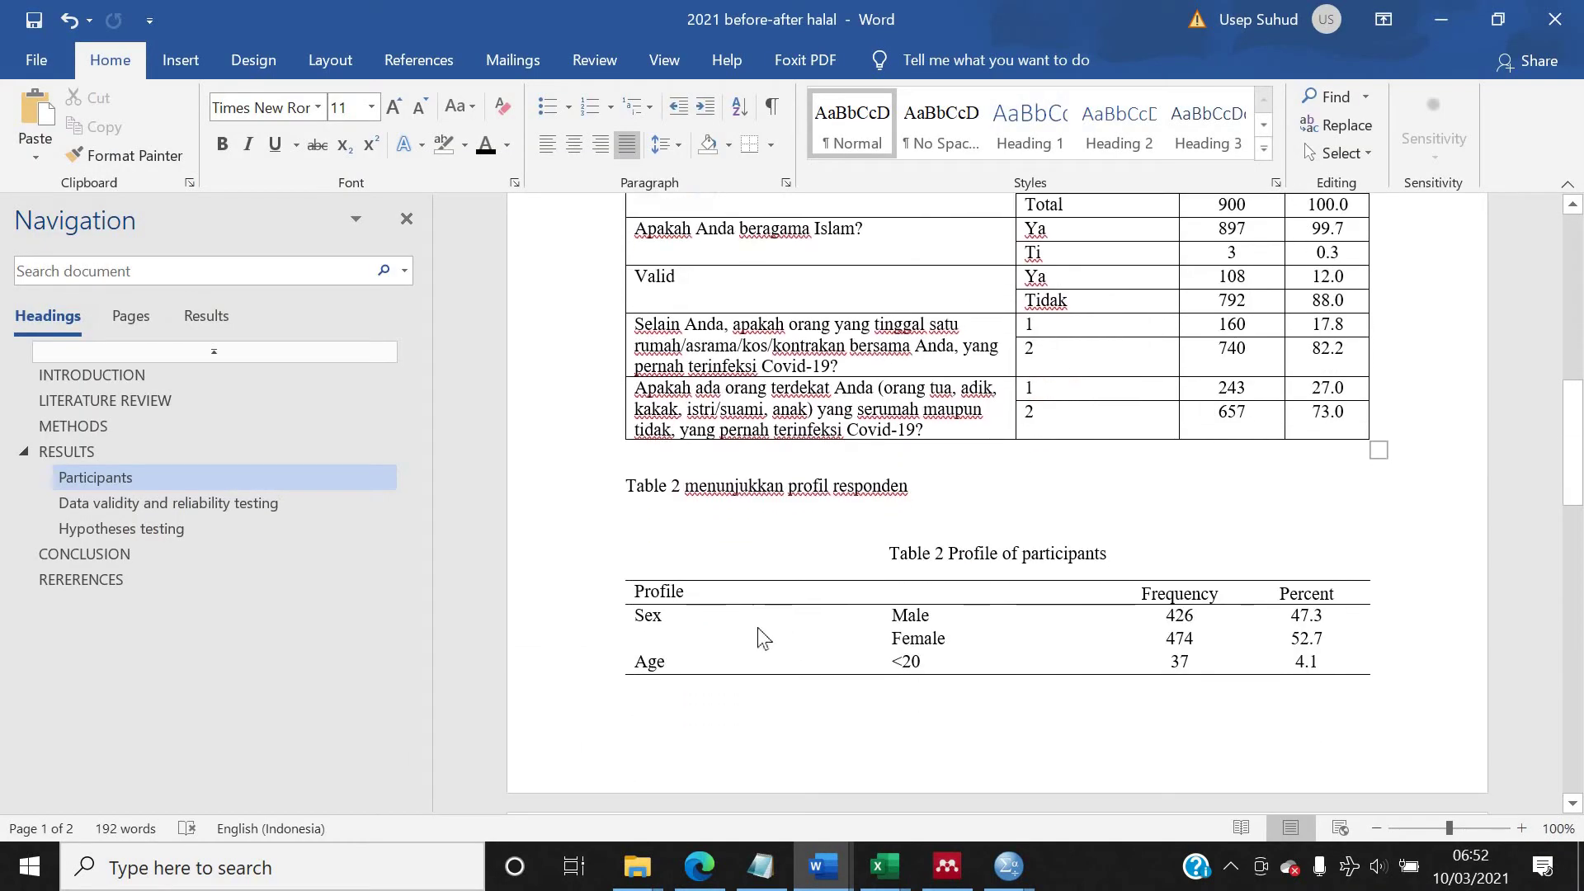
scroll(764, 636, "down", 15)
scroll(764, 619, "up", 4)
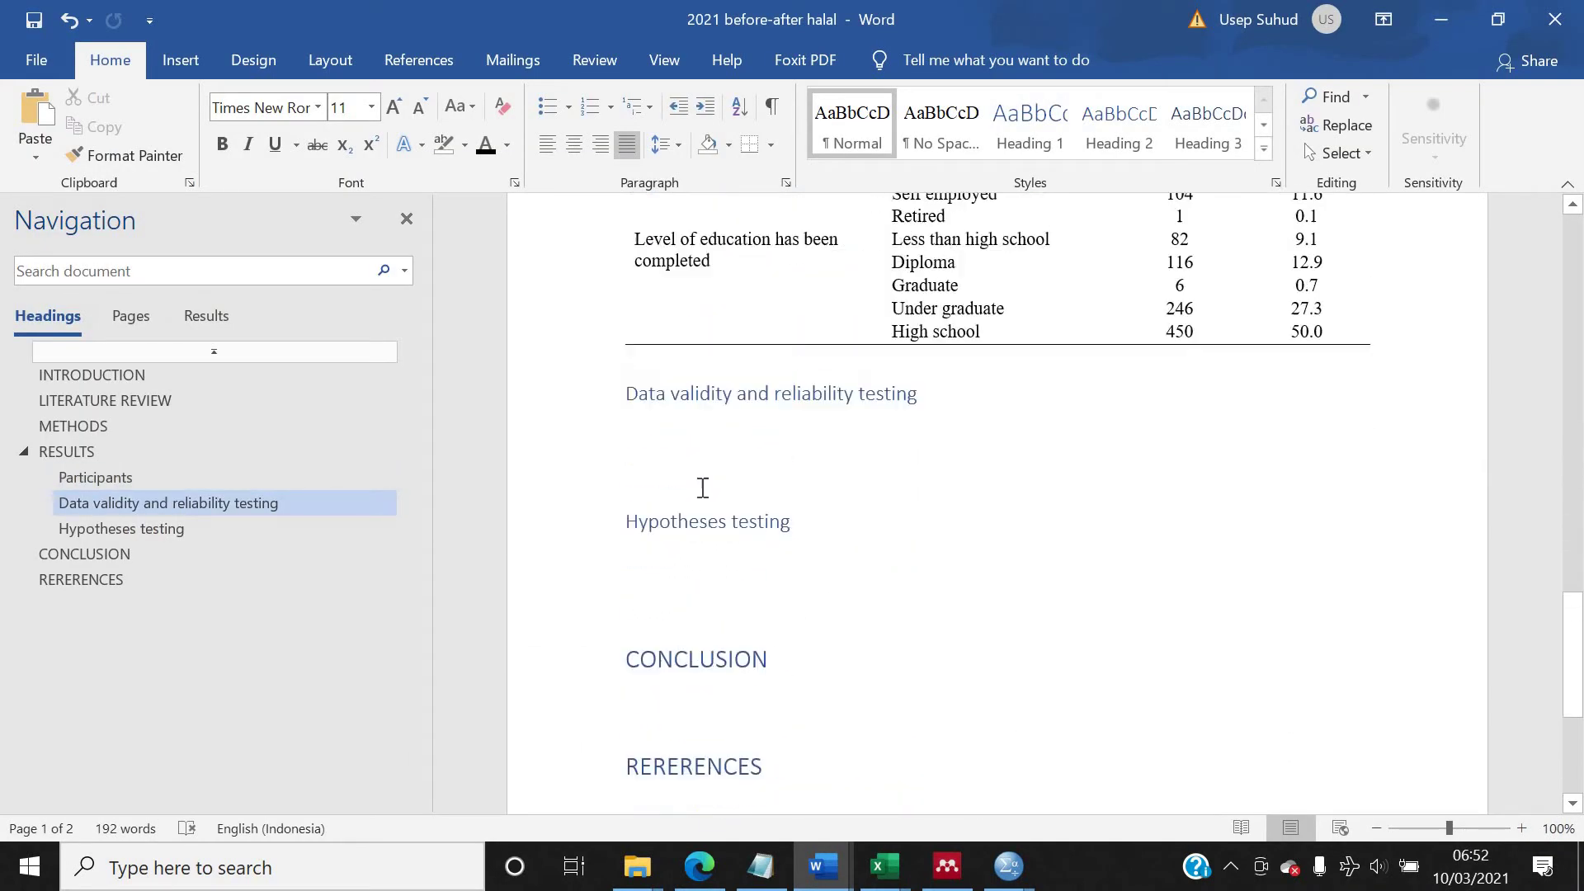
scroll(702, 487, "up", 1)
key("Return")
key("Return")
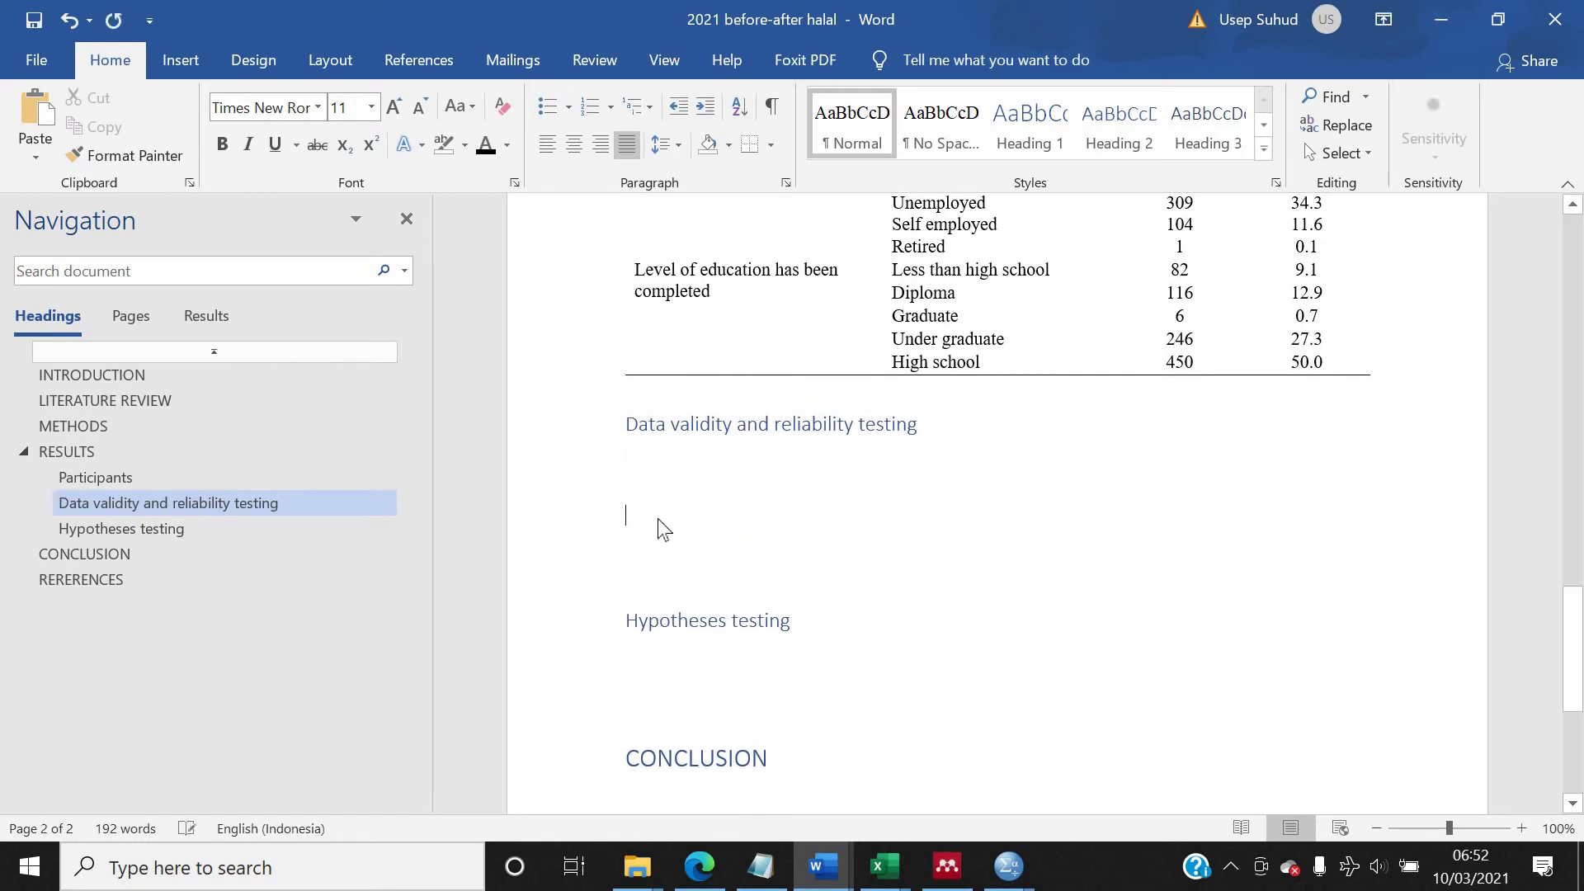
right_click(657, 518)
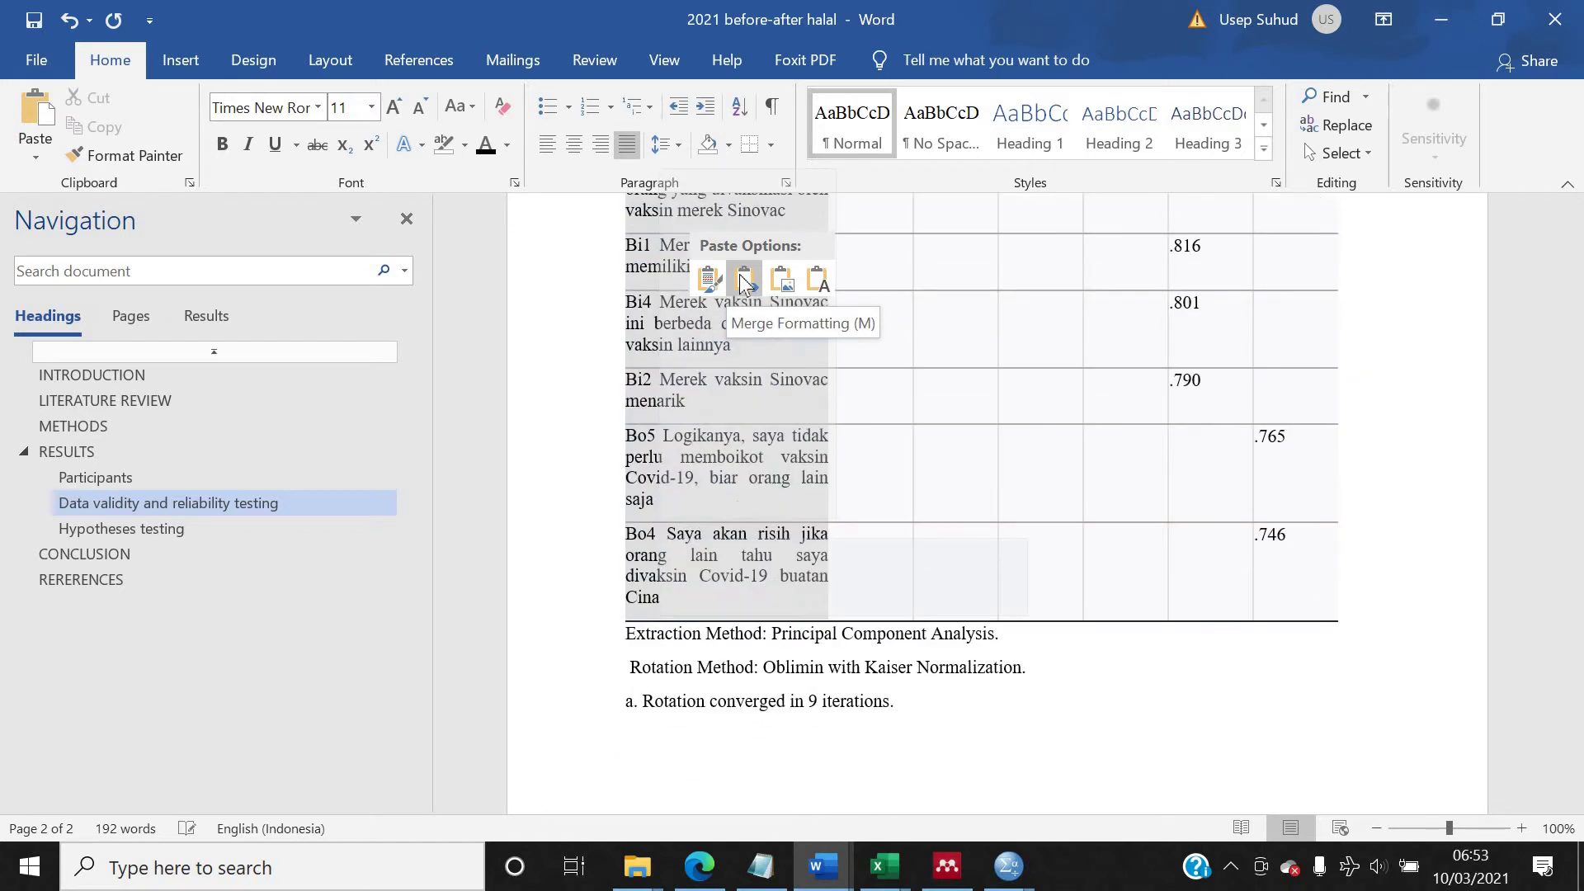
left_click(744, 281)
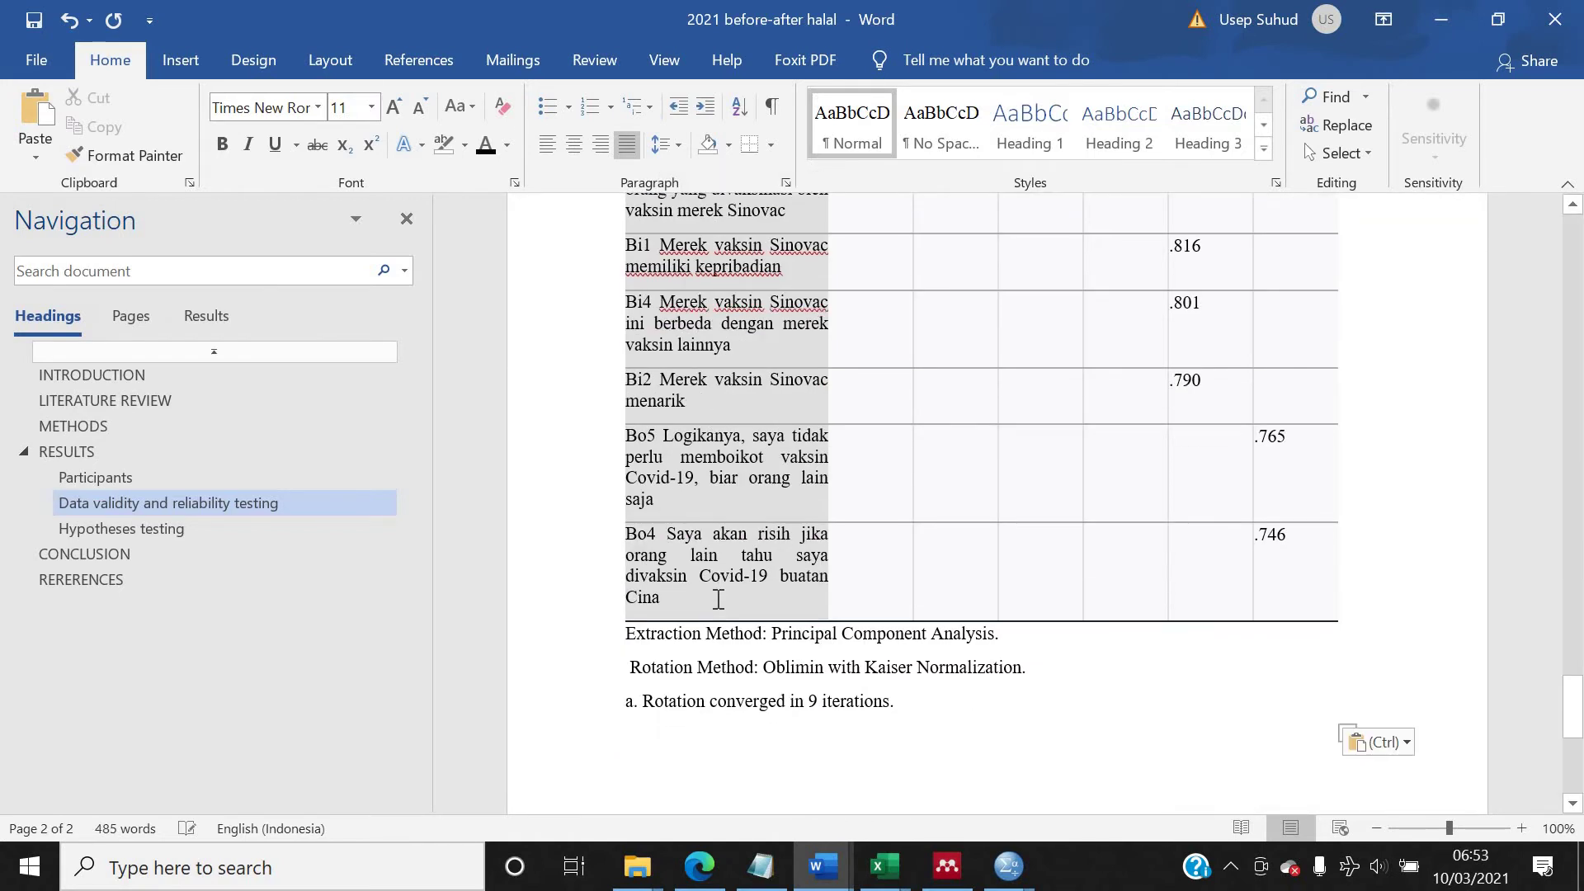
Step: Delete the extraction method, rotation method and convergence notes at the end of the pasted table
scroll(714, 590, "down", 4)
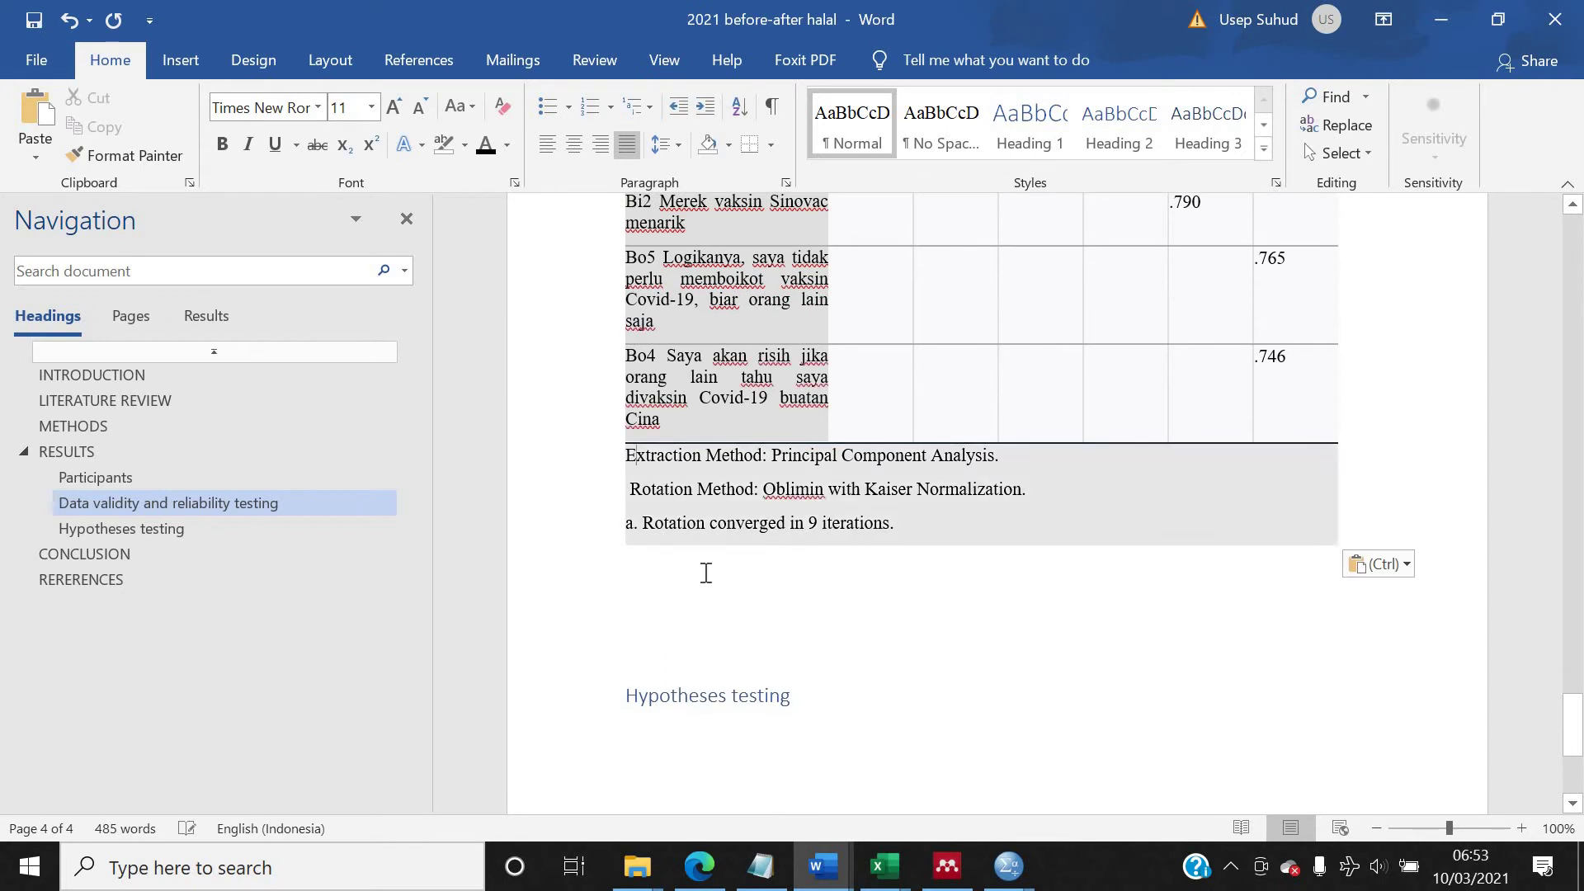
left_click(706, 572, "shift")
key("Delete")
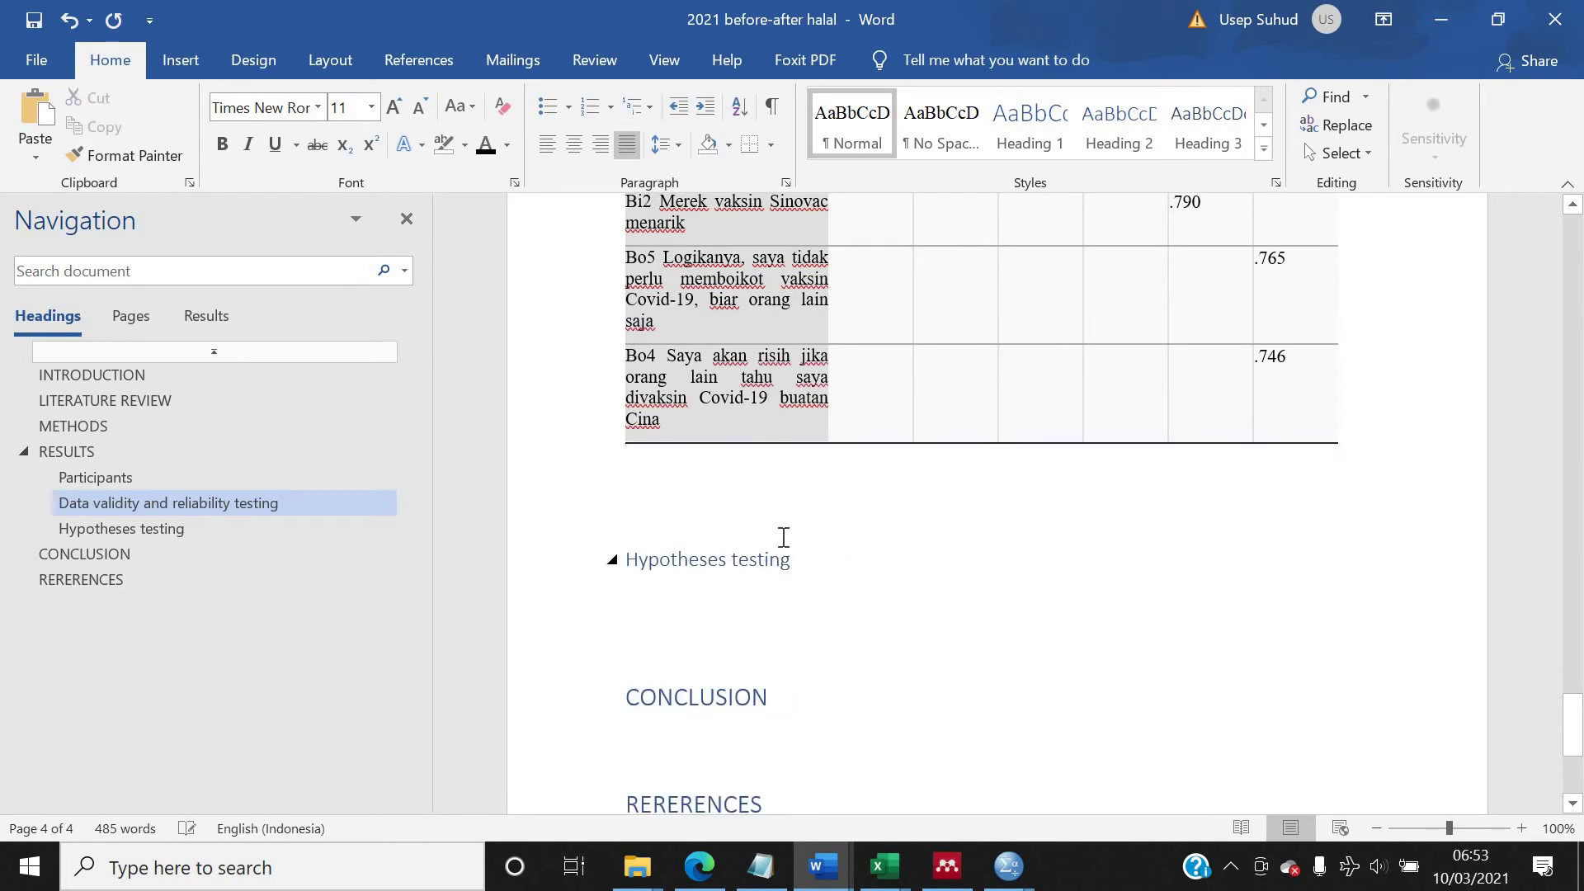
Step: Apply all borders to the entire pasted Pattern Matrix table
scroll(783, 537, "up", 20)
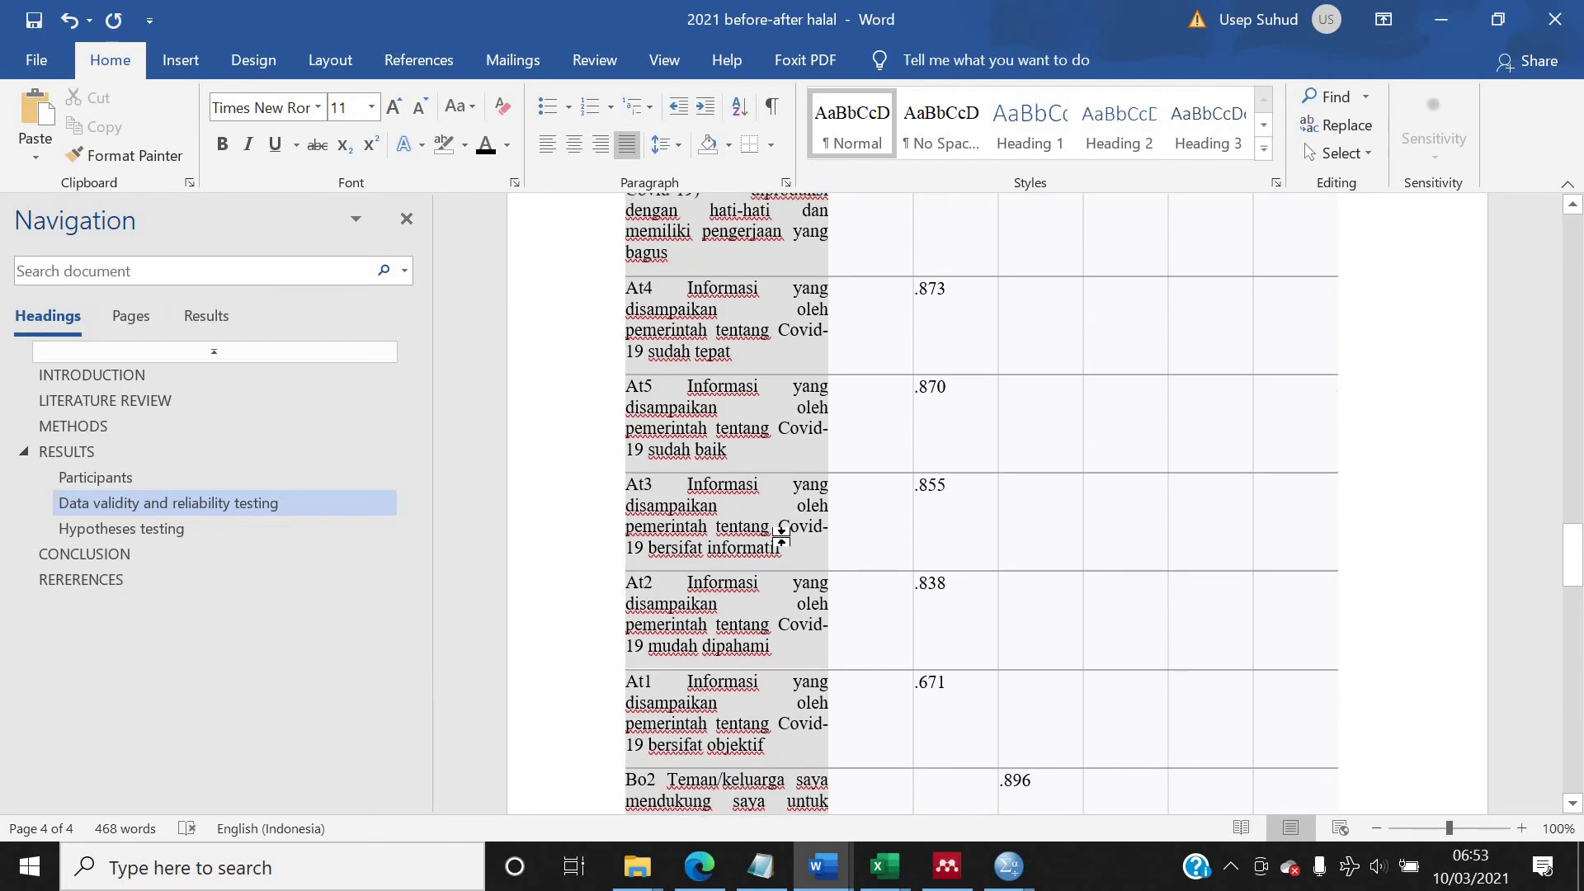
scroll(782, 538, "up", 20)
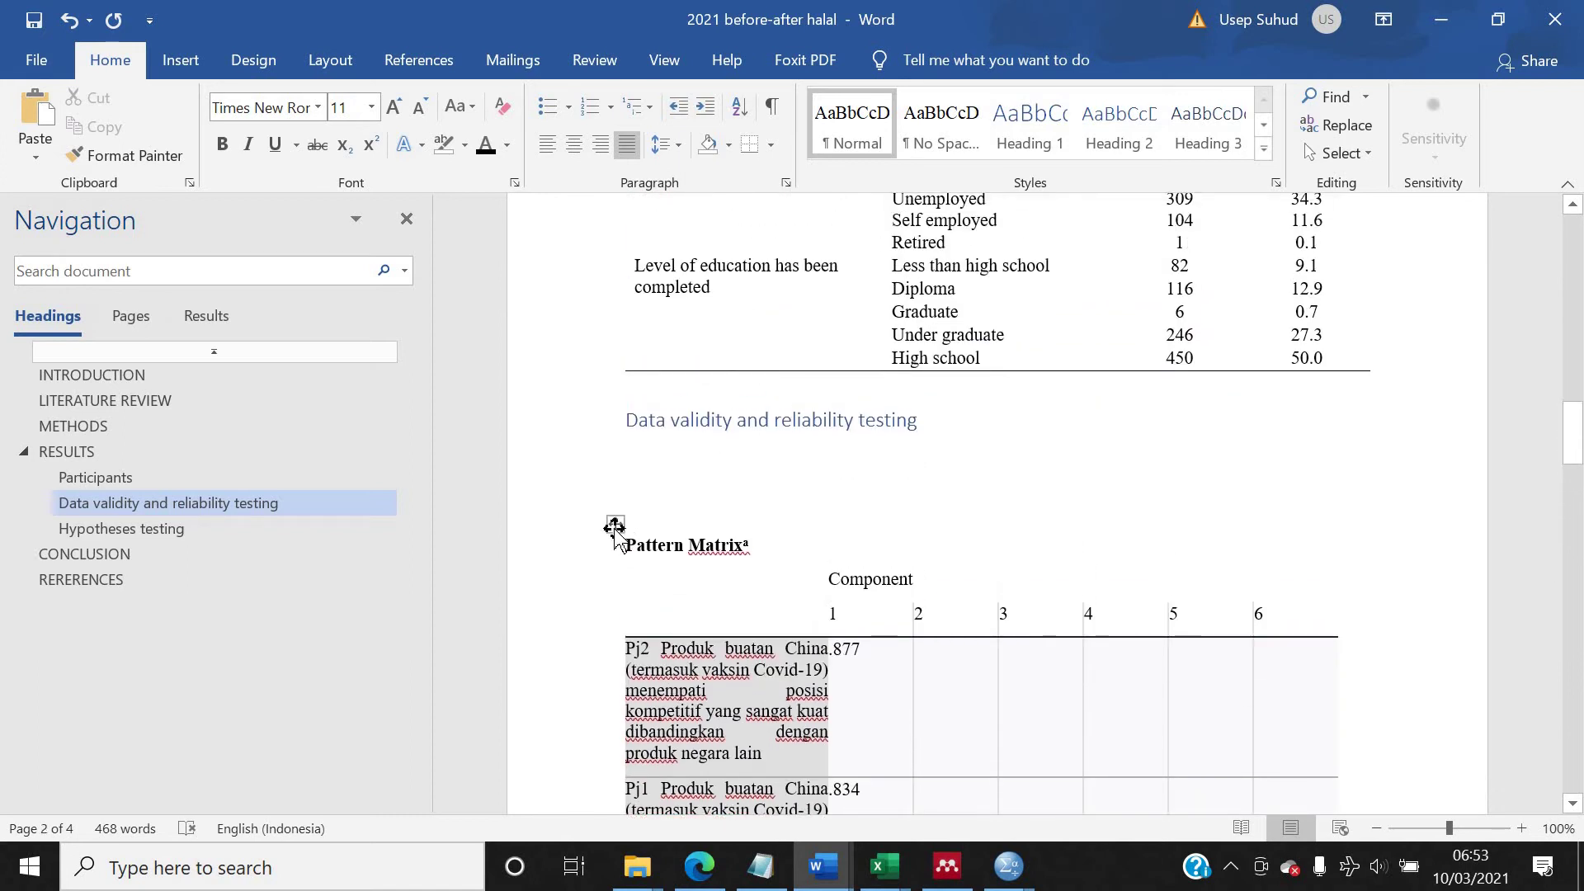
left_click(614, 525)
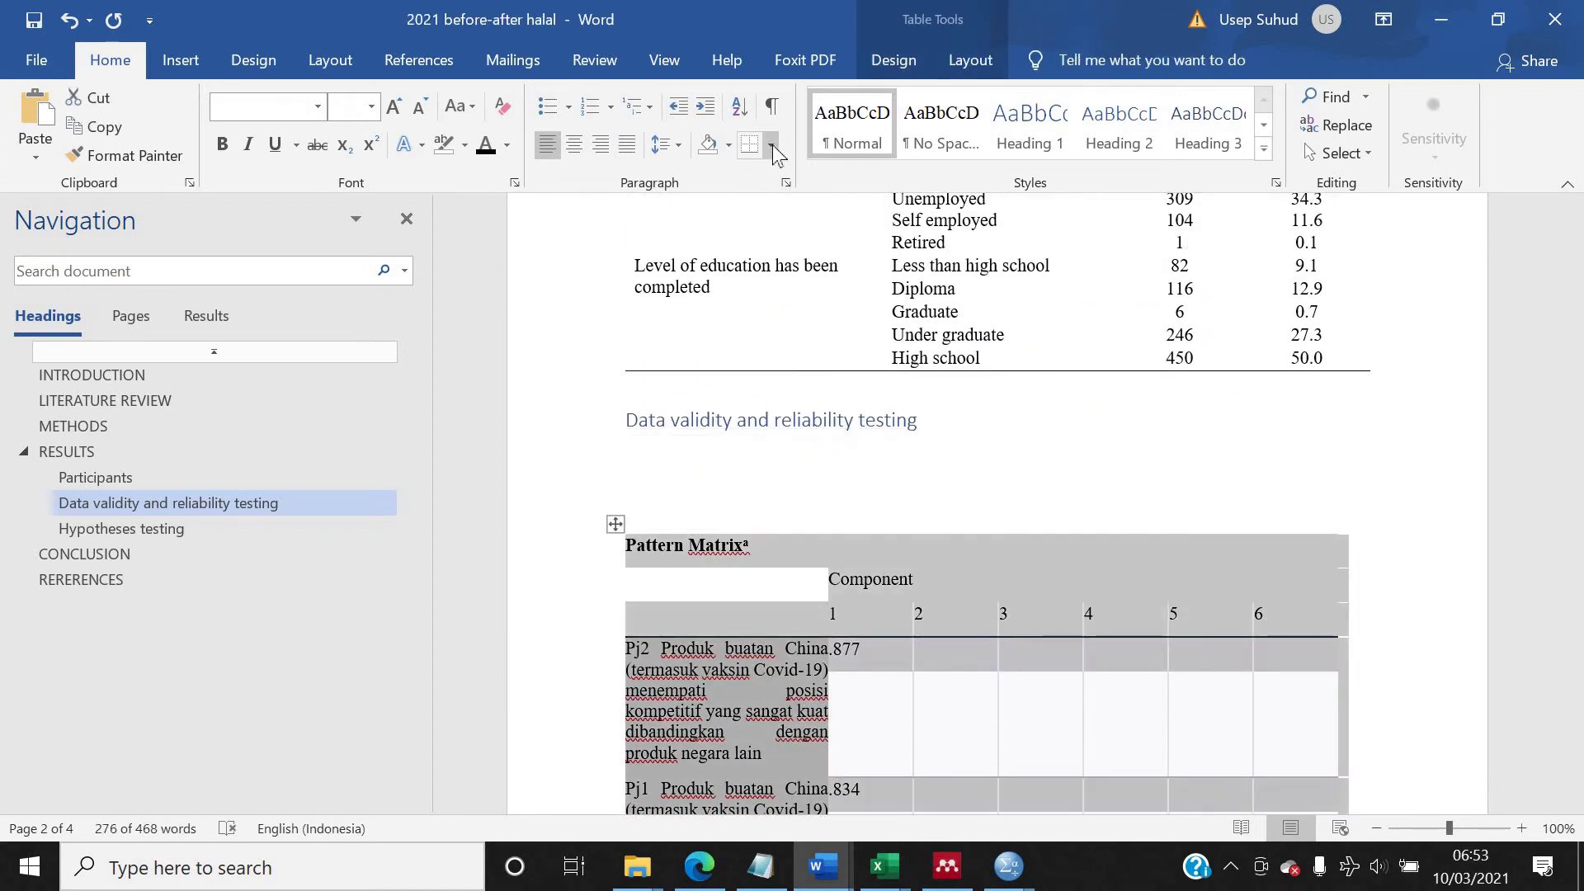
left_click(771, 145)
left_click(784, 322)
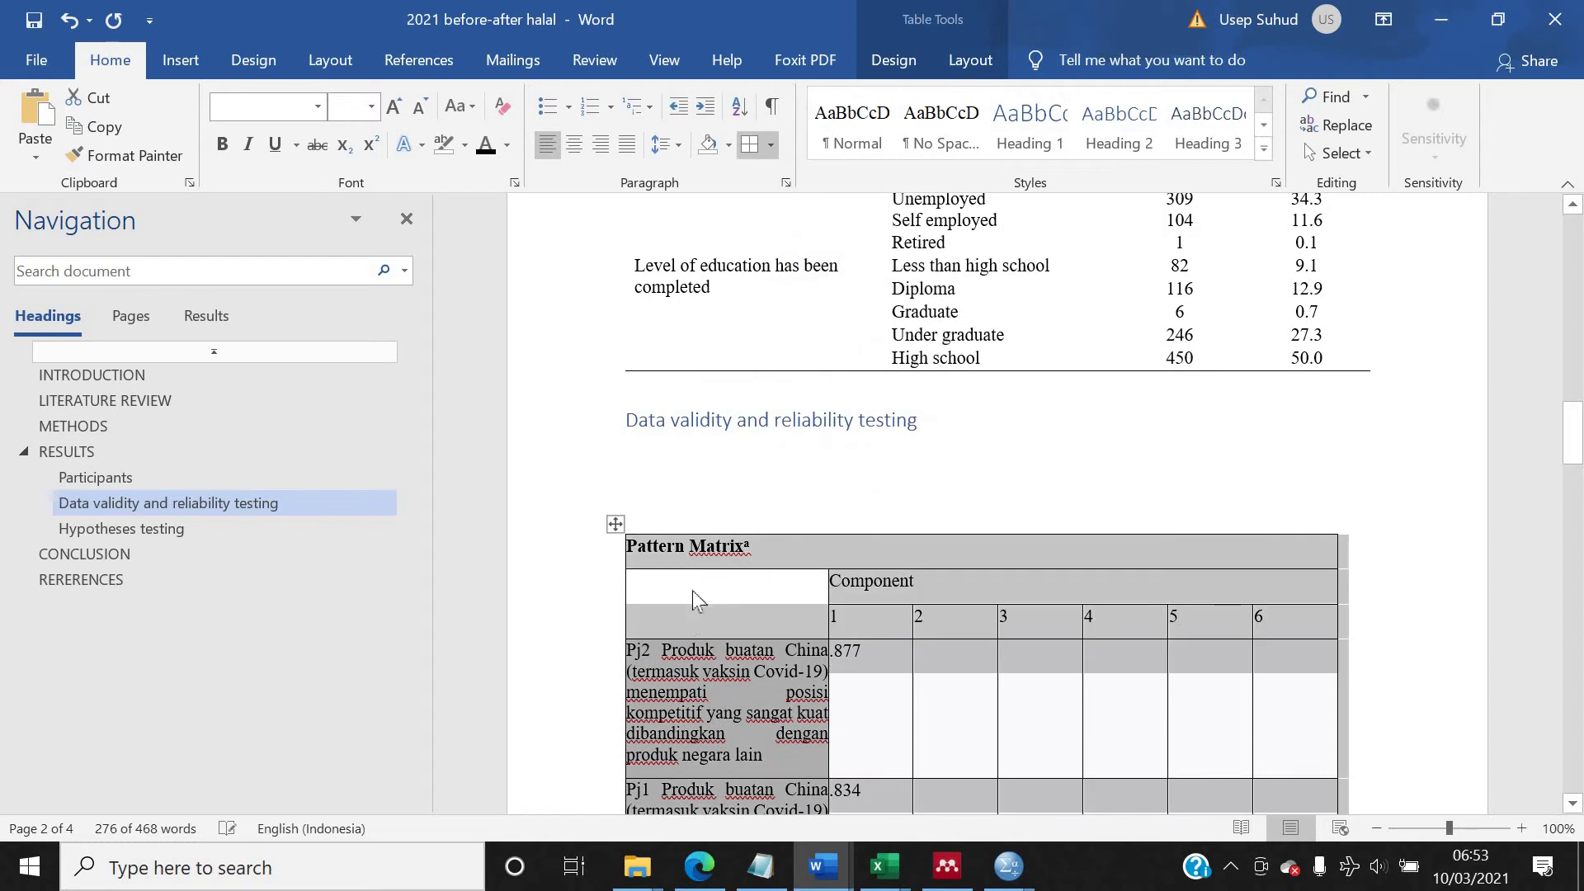
Step: Set the text of the whole Pattern Matrix table to Times New Roman, size 11
left_click(372, 105)
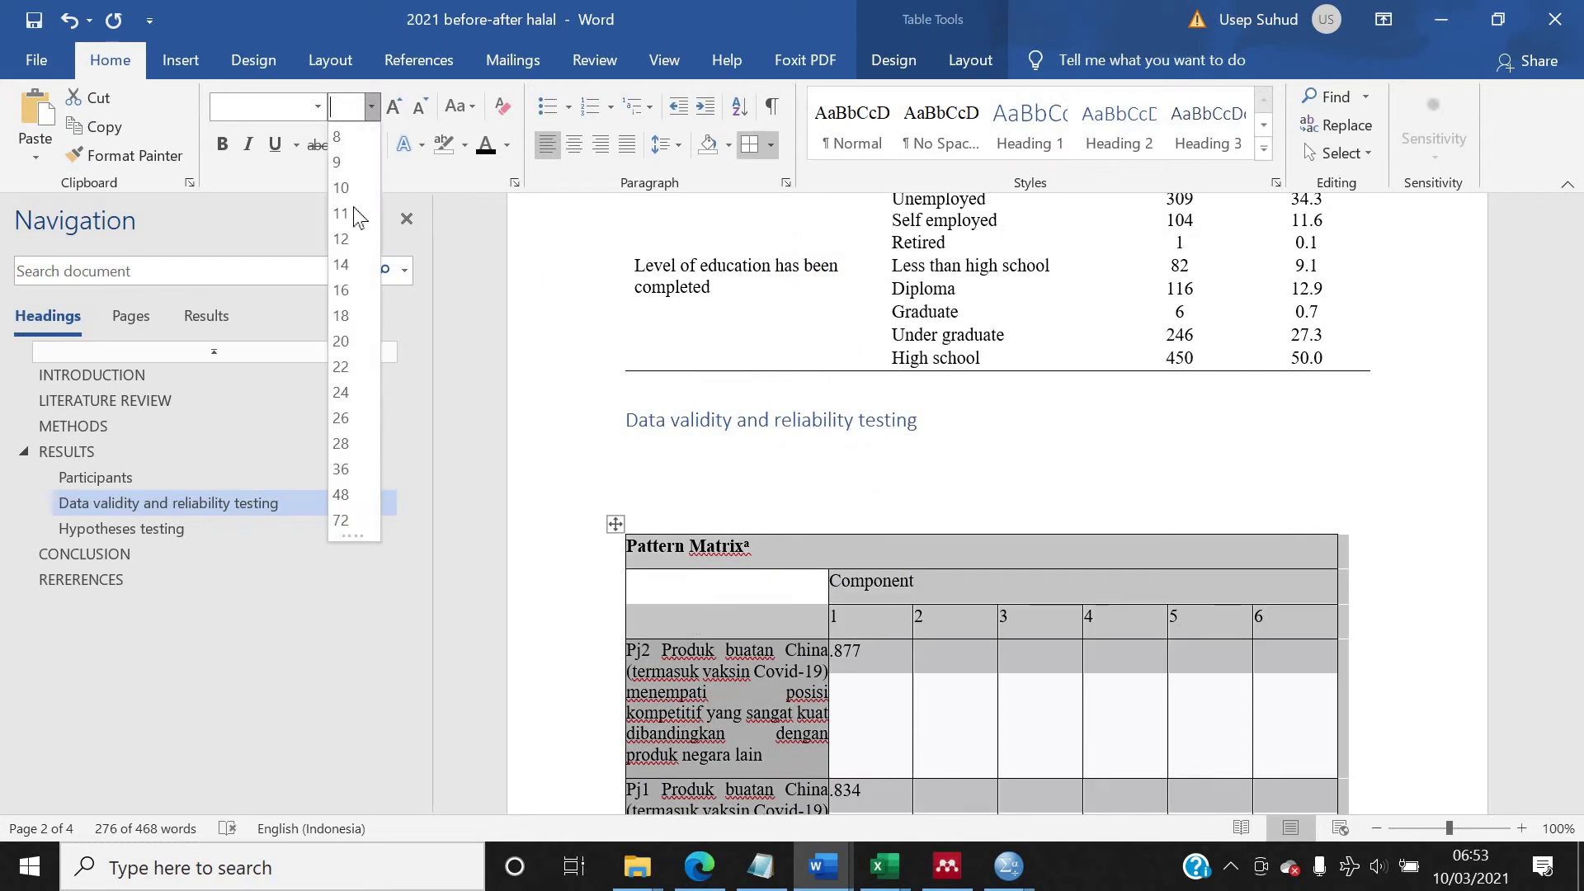
left_click(340, 214)
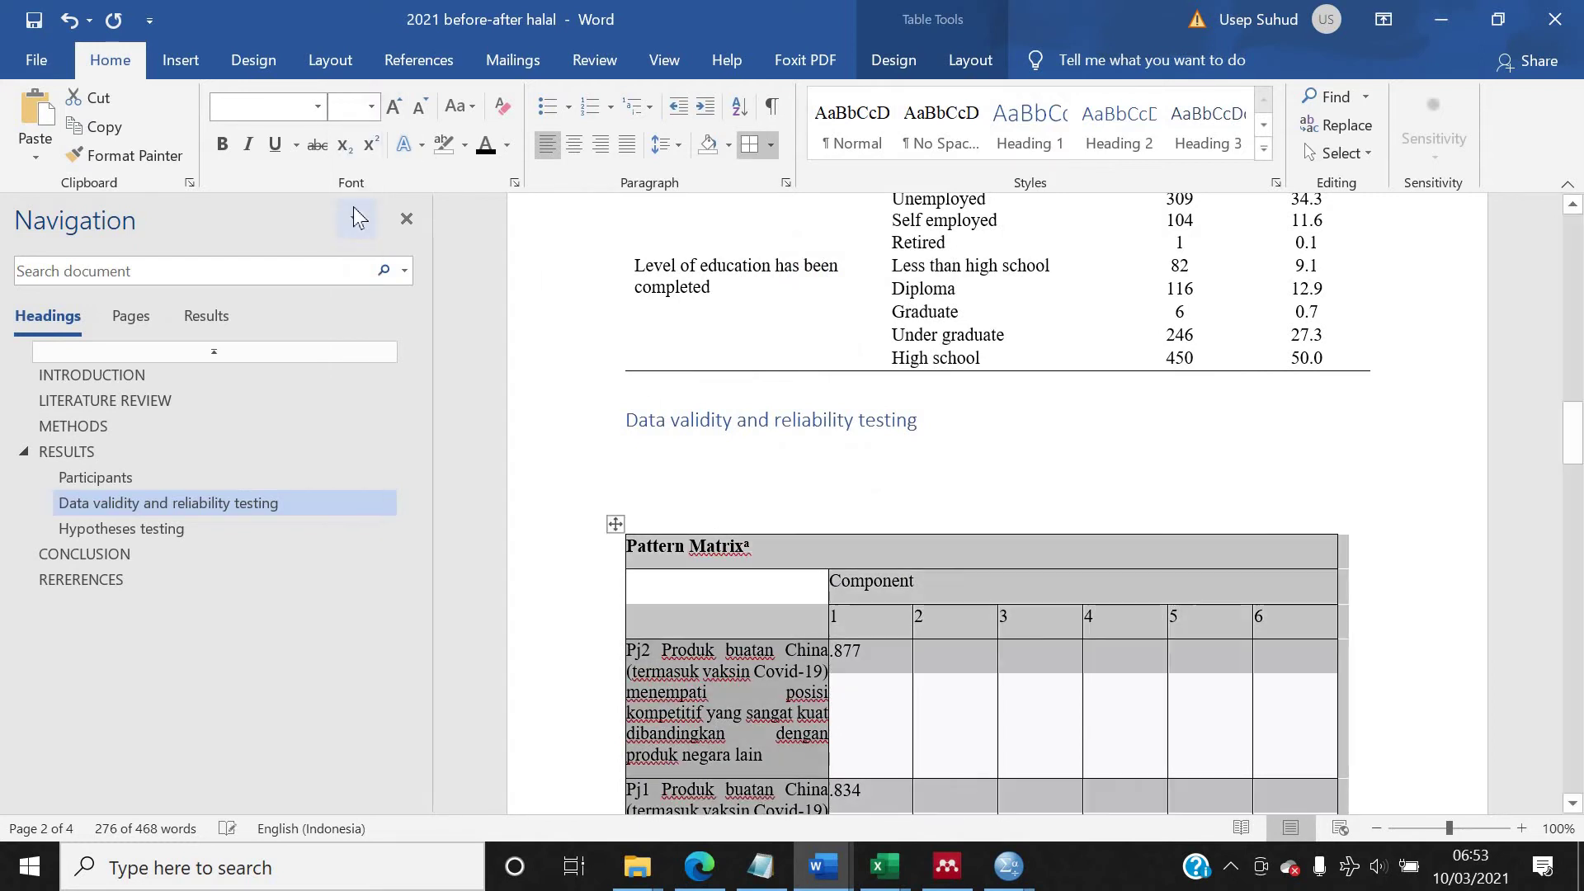
left_click(318, 105)
left_click(548, 347)
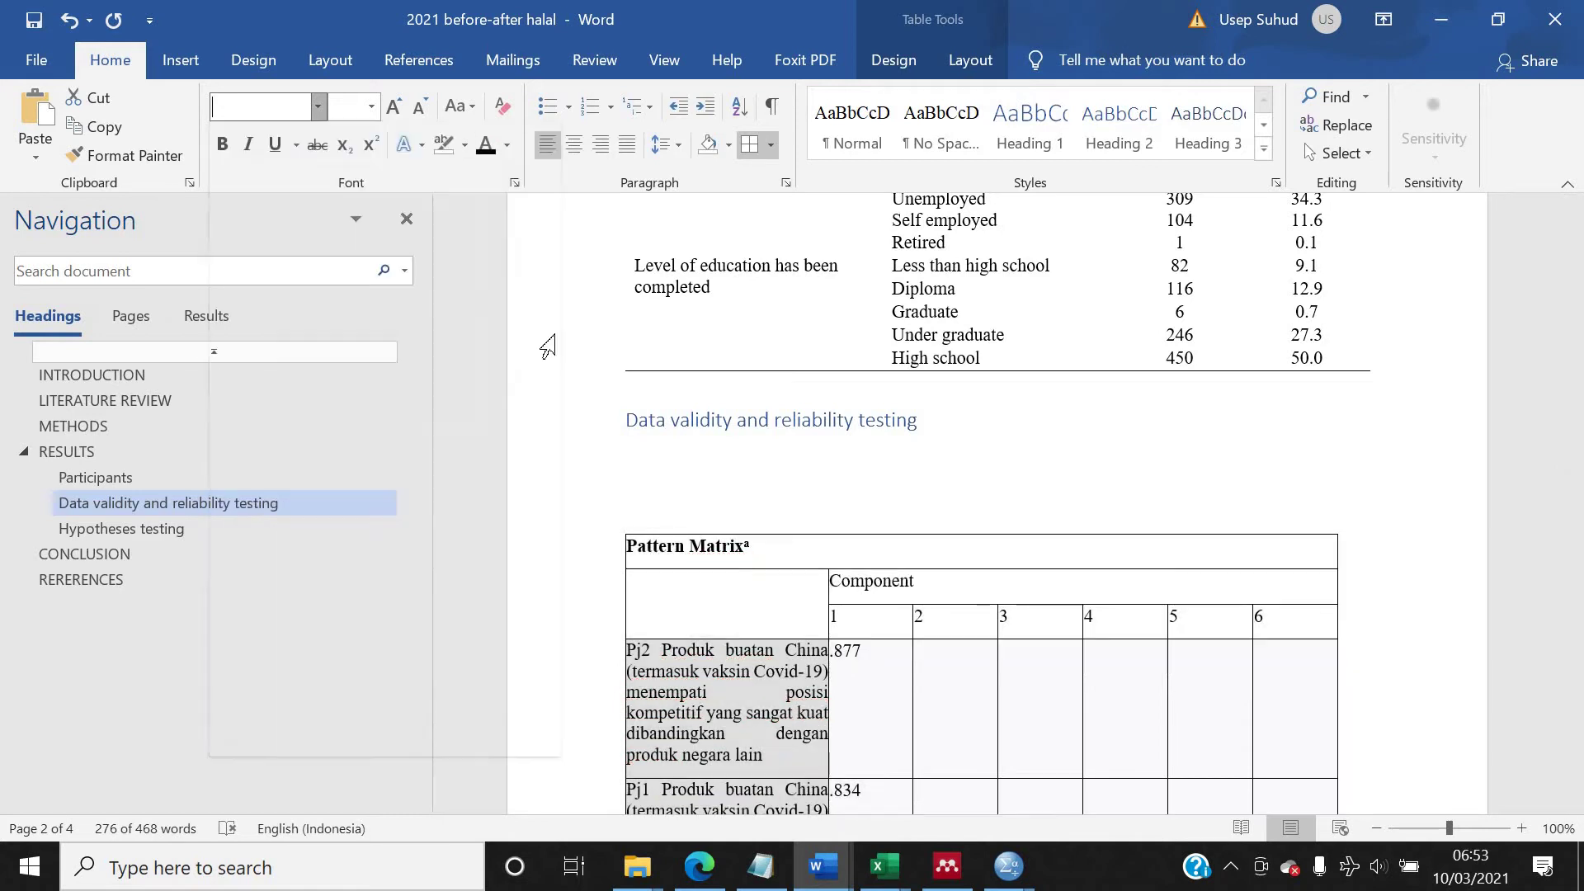
left_click(758, 667)
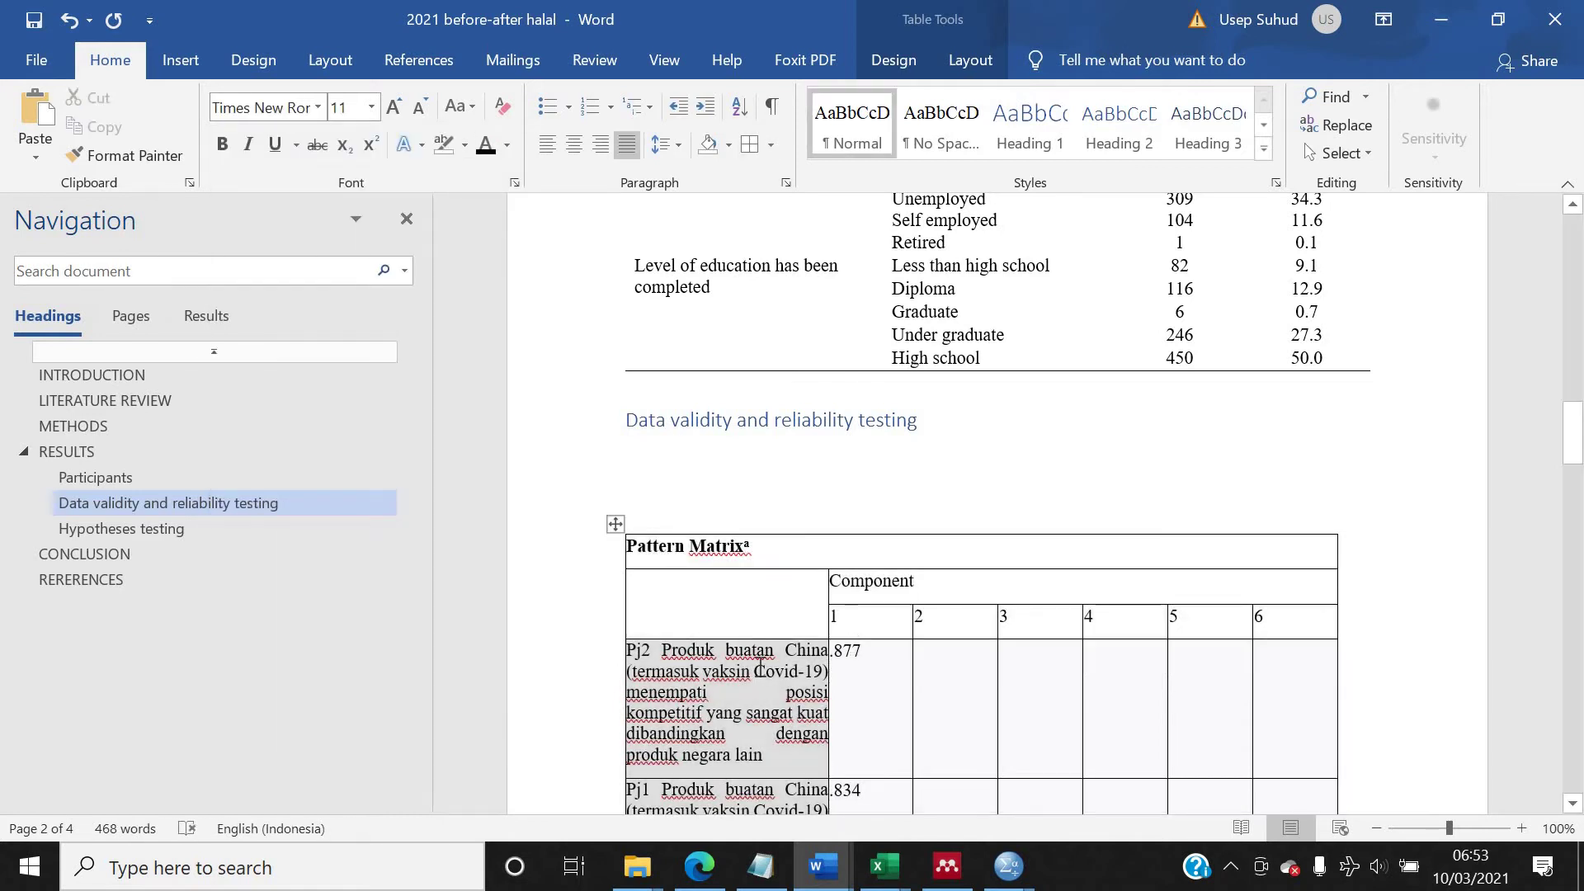
right_click(759, 668)
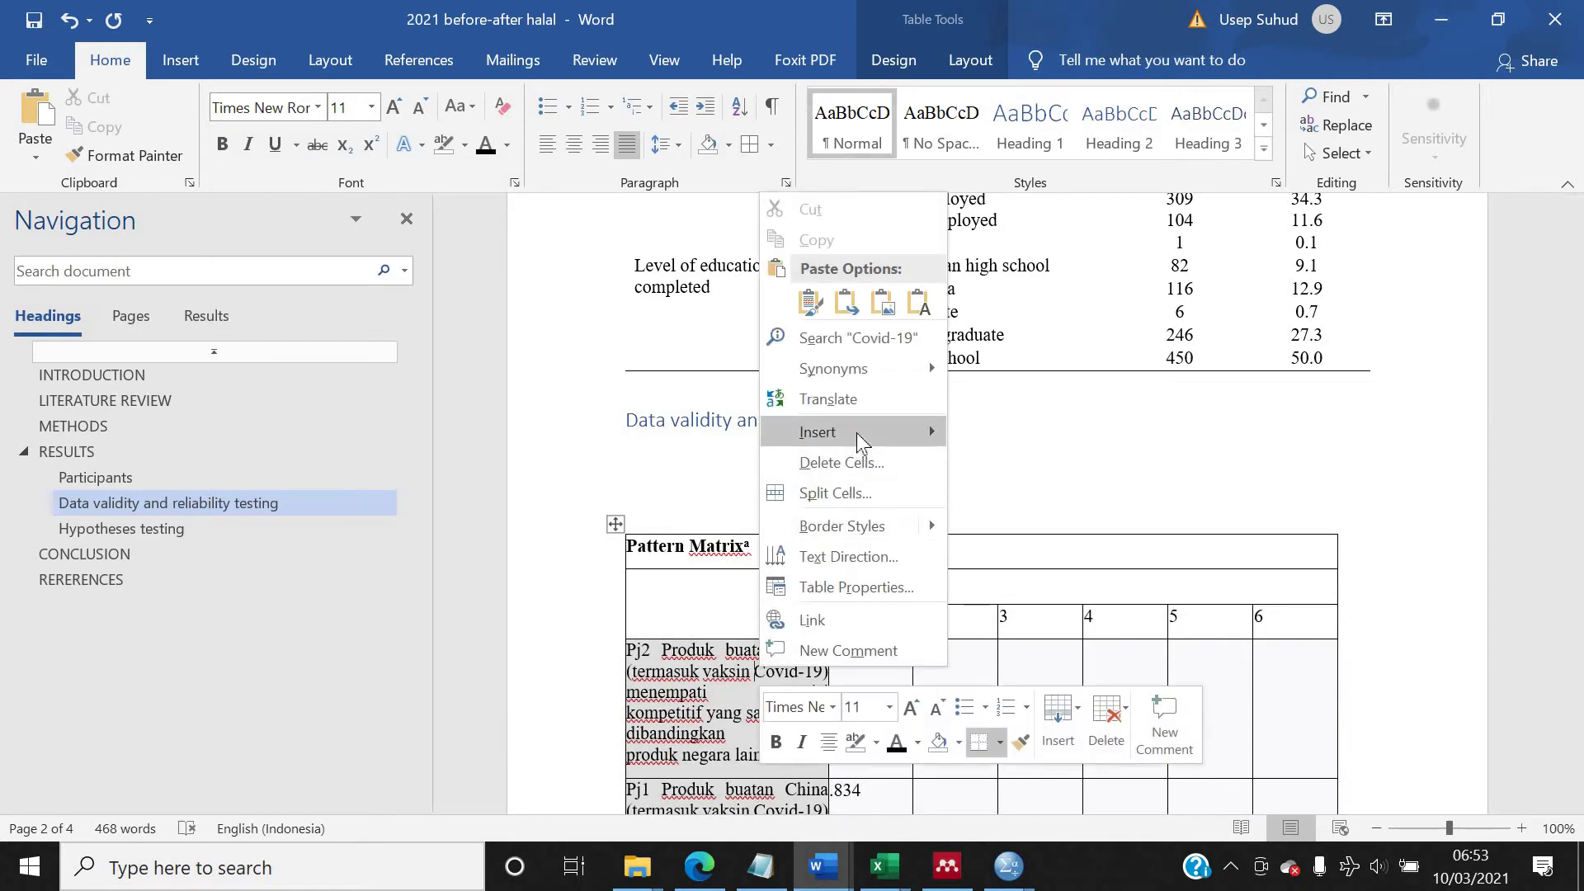
mouse_move(858, 433)
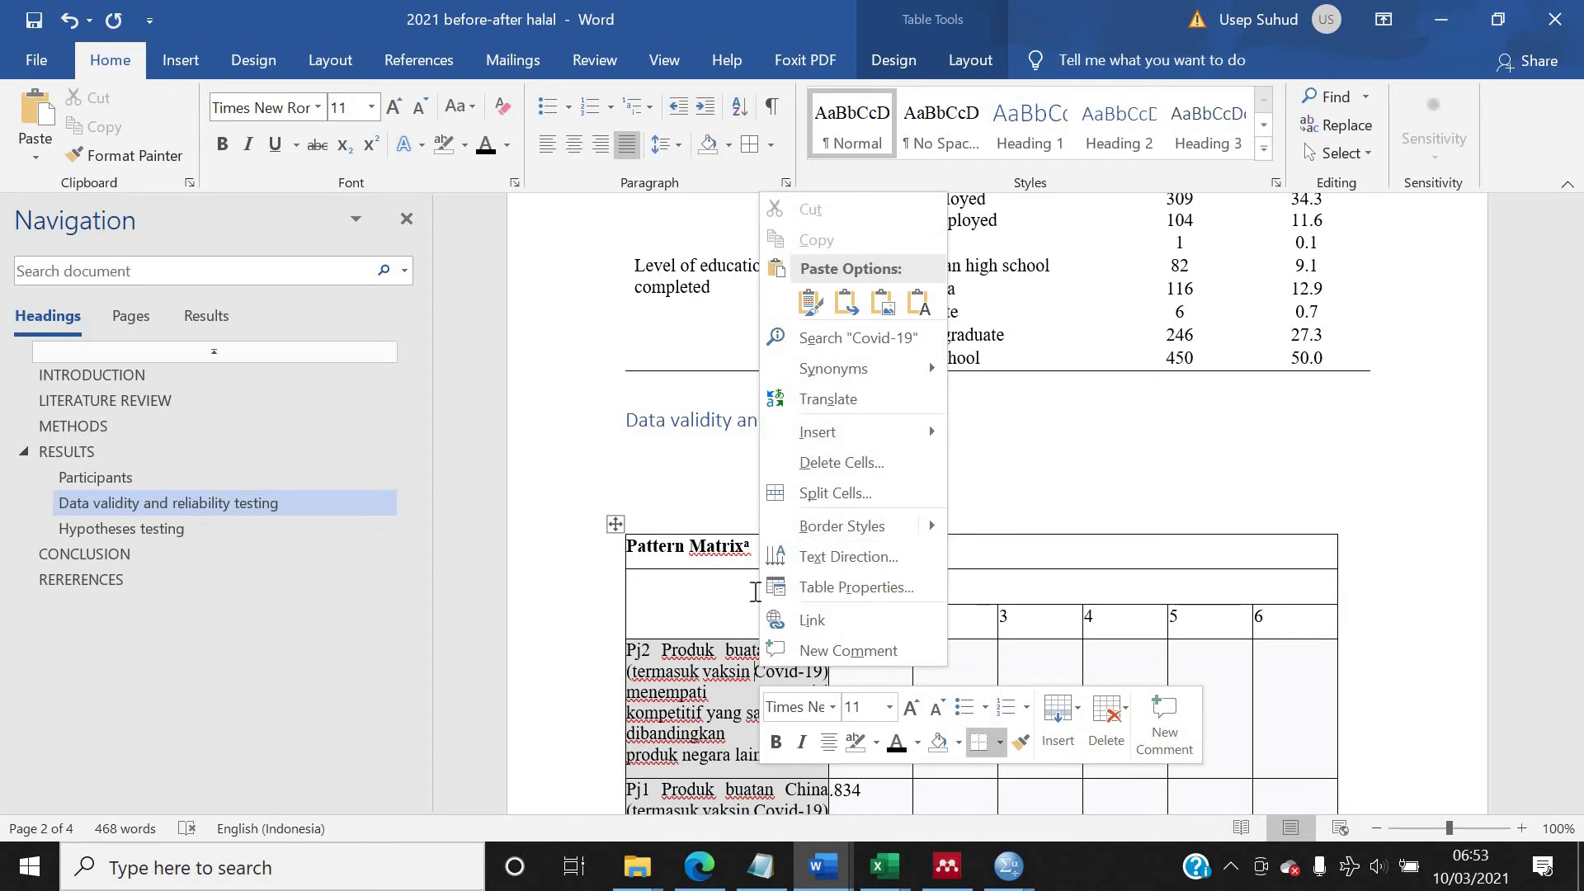
left_click(1307, 594)
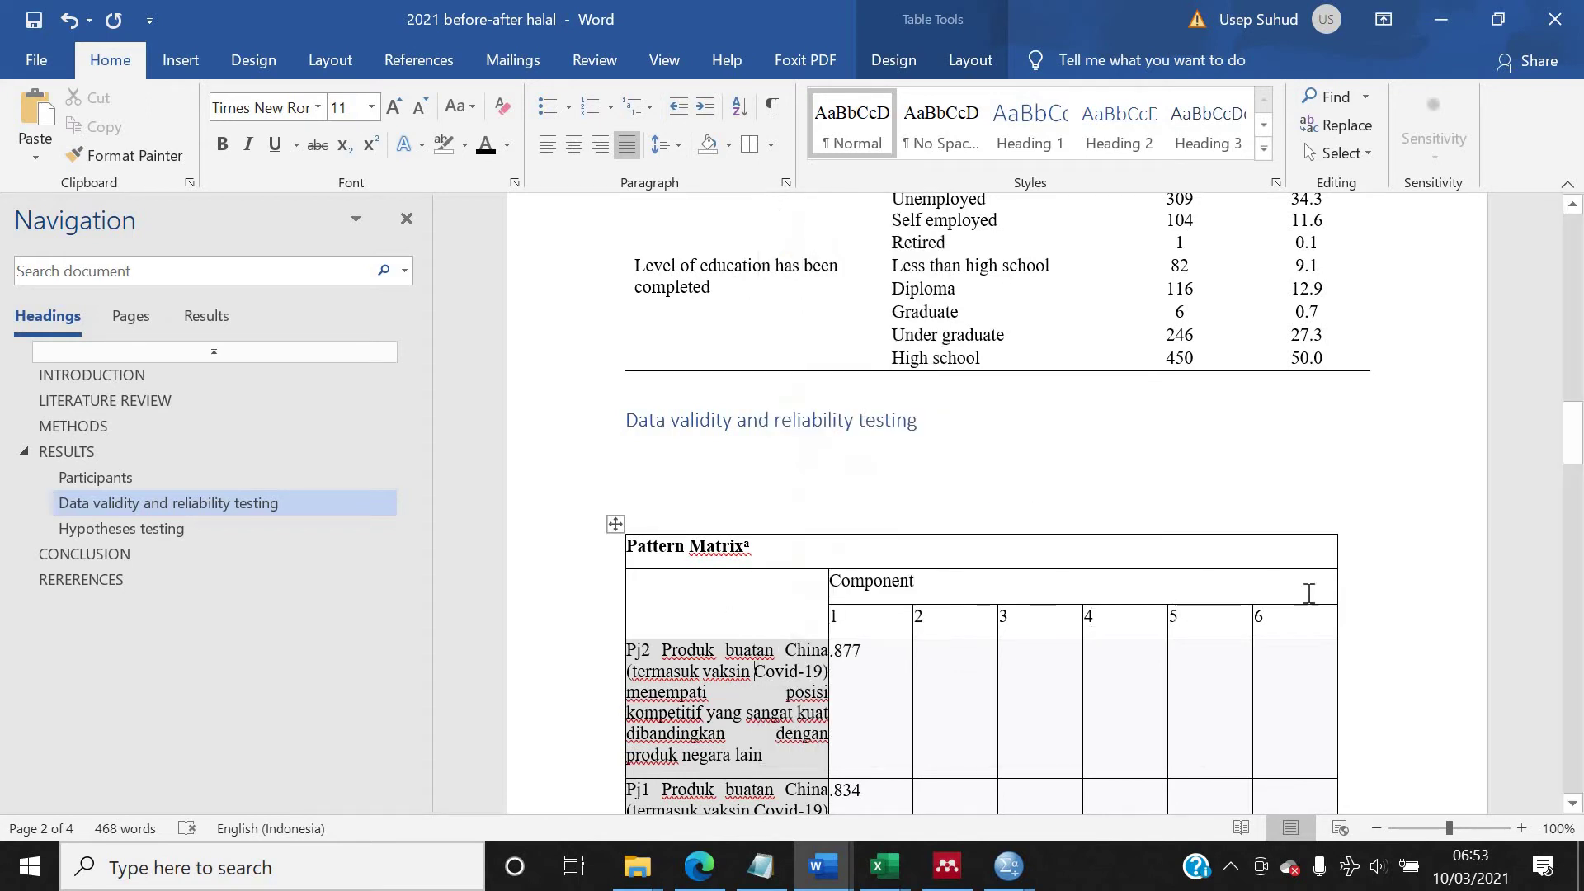
Step: Split the blank header cell beside "Component" into 1 column and 2 rows
left_click(725, 608)
right_click(724, 608)
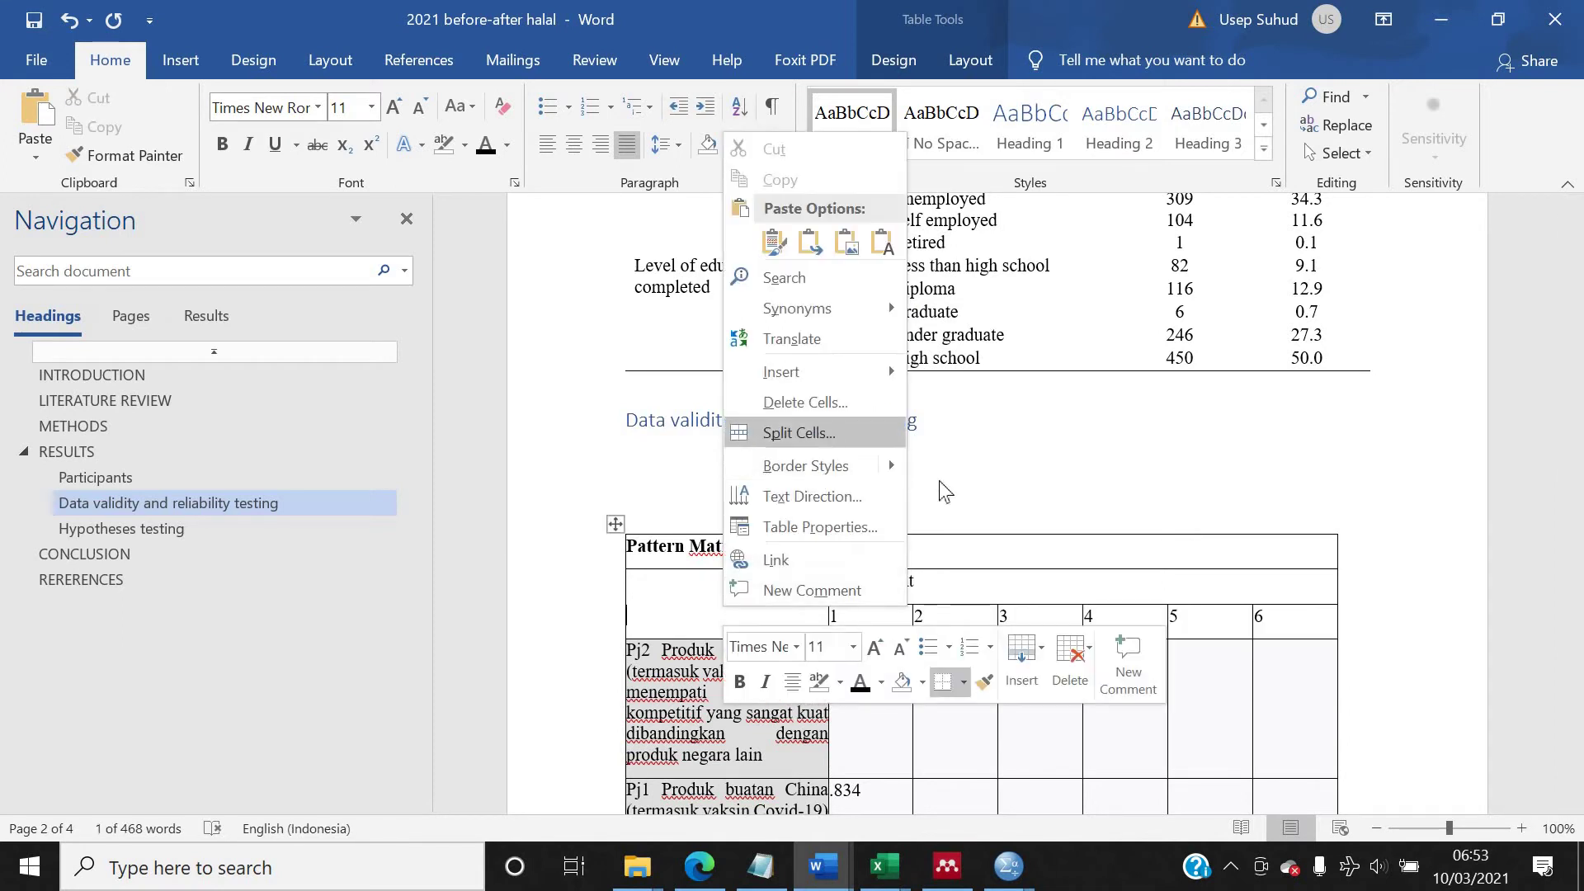
left_click(825, 434)
left_click(887, 388)
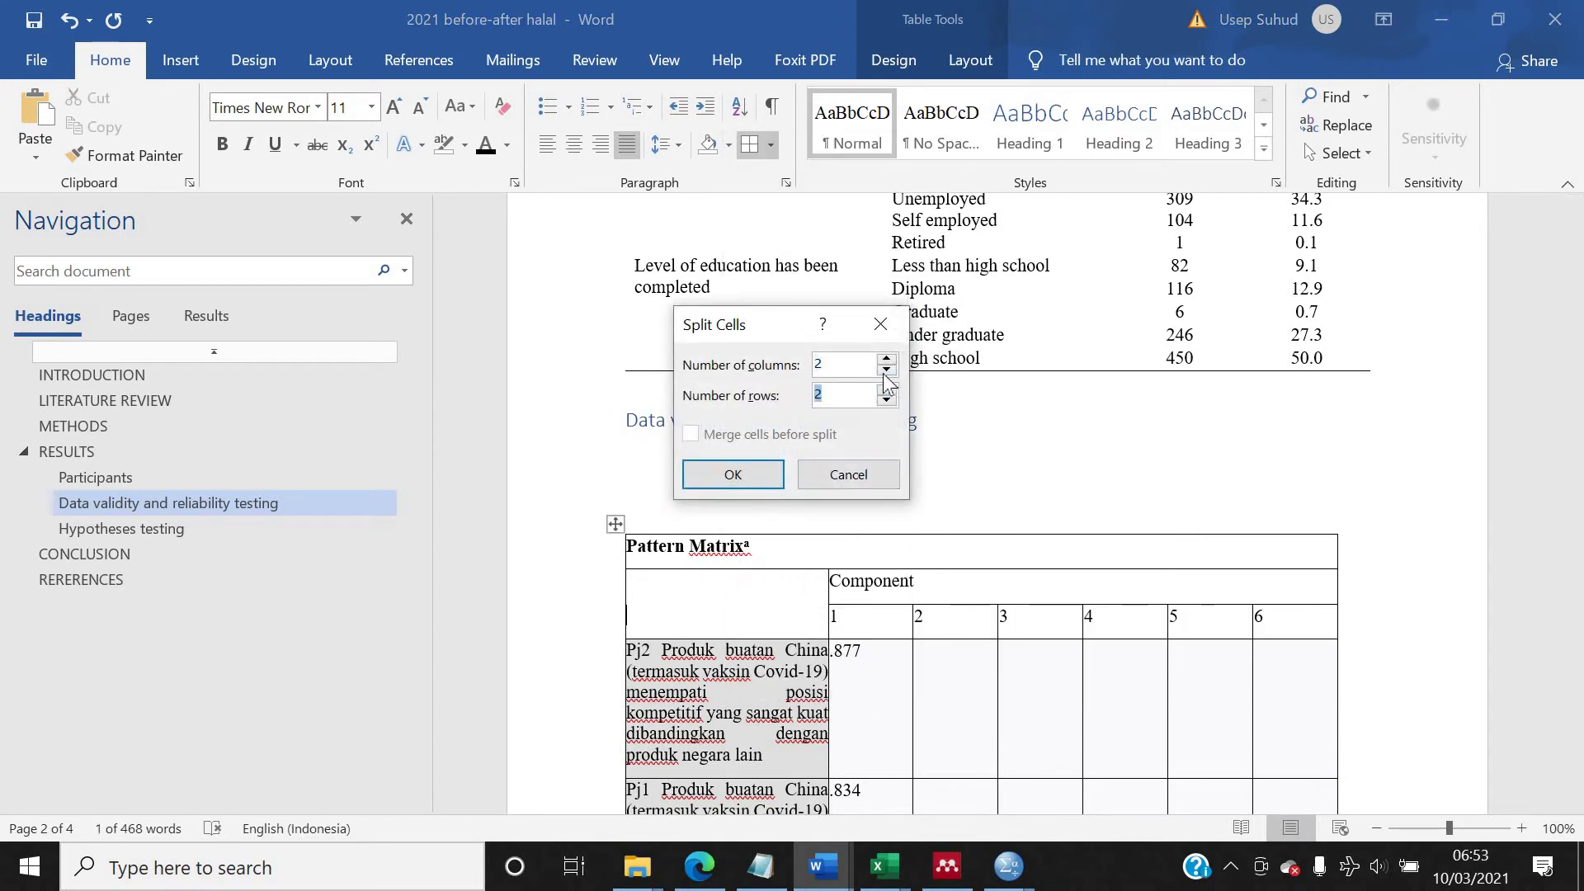
left_click(732, 474)
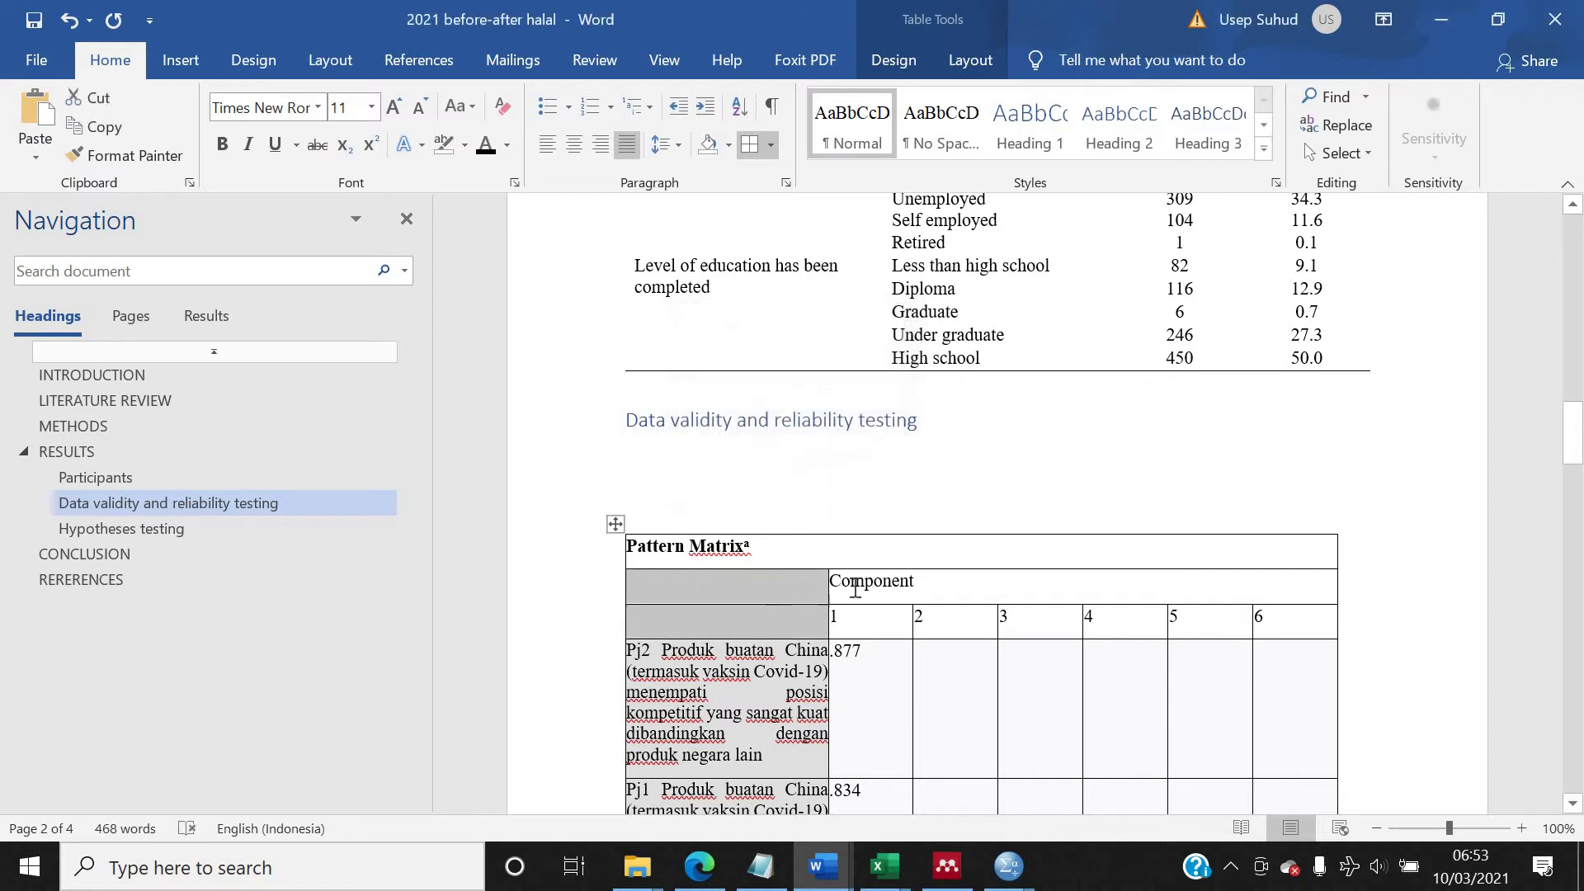
key("Left")
Step: Delete the "Pattern Matrix" title row and the "Component" row from the table
double_click(948, 590)
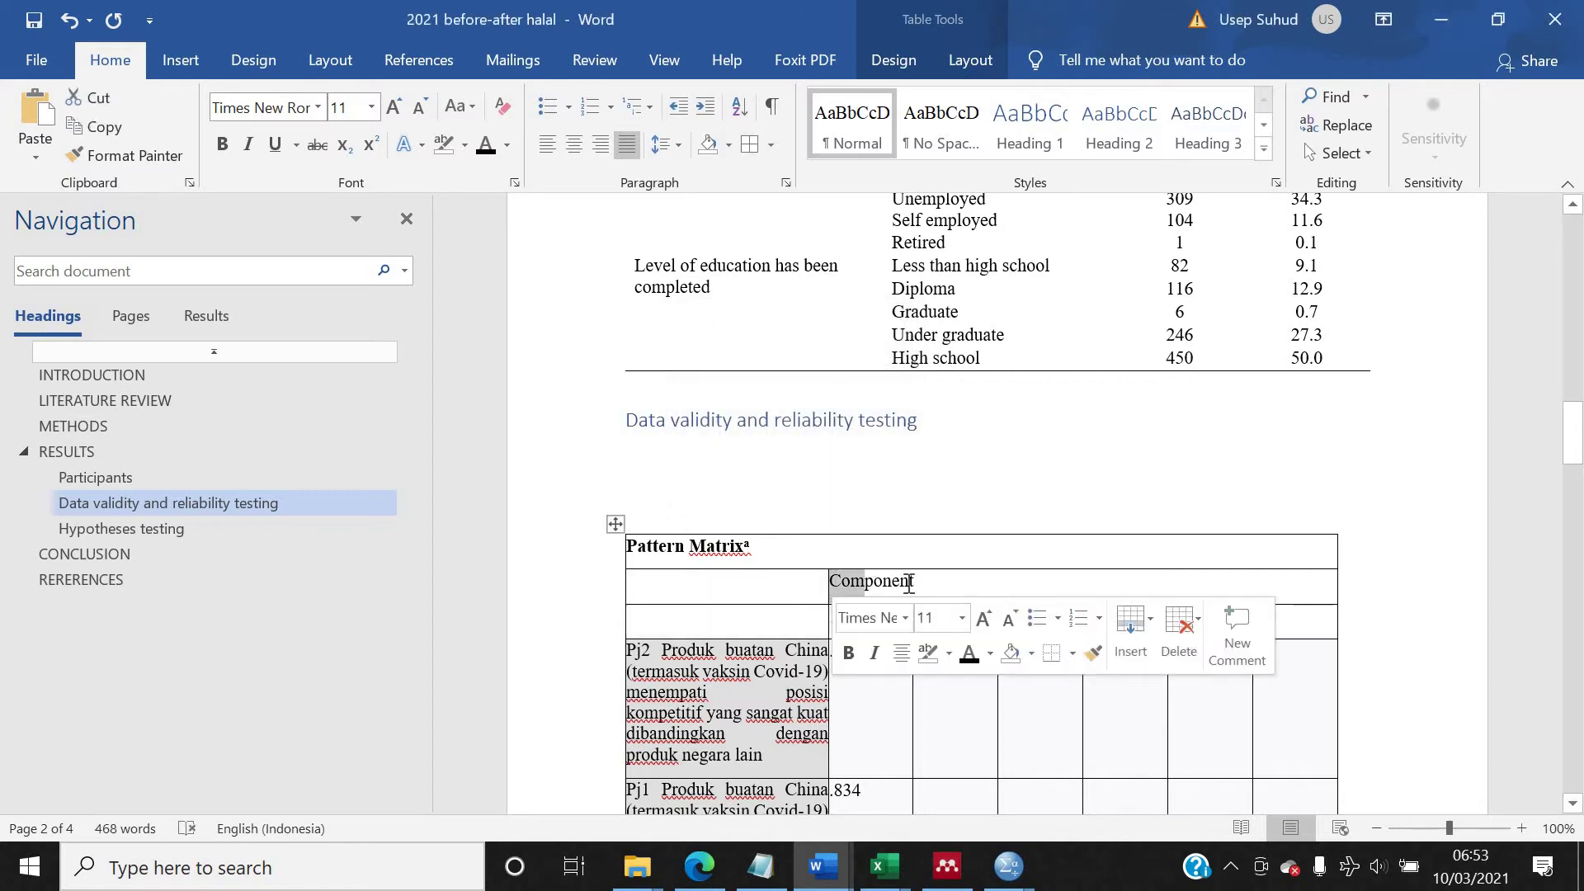
left_click_drag(947, 590, 773, 574)
right_click(773, 573)
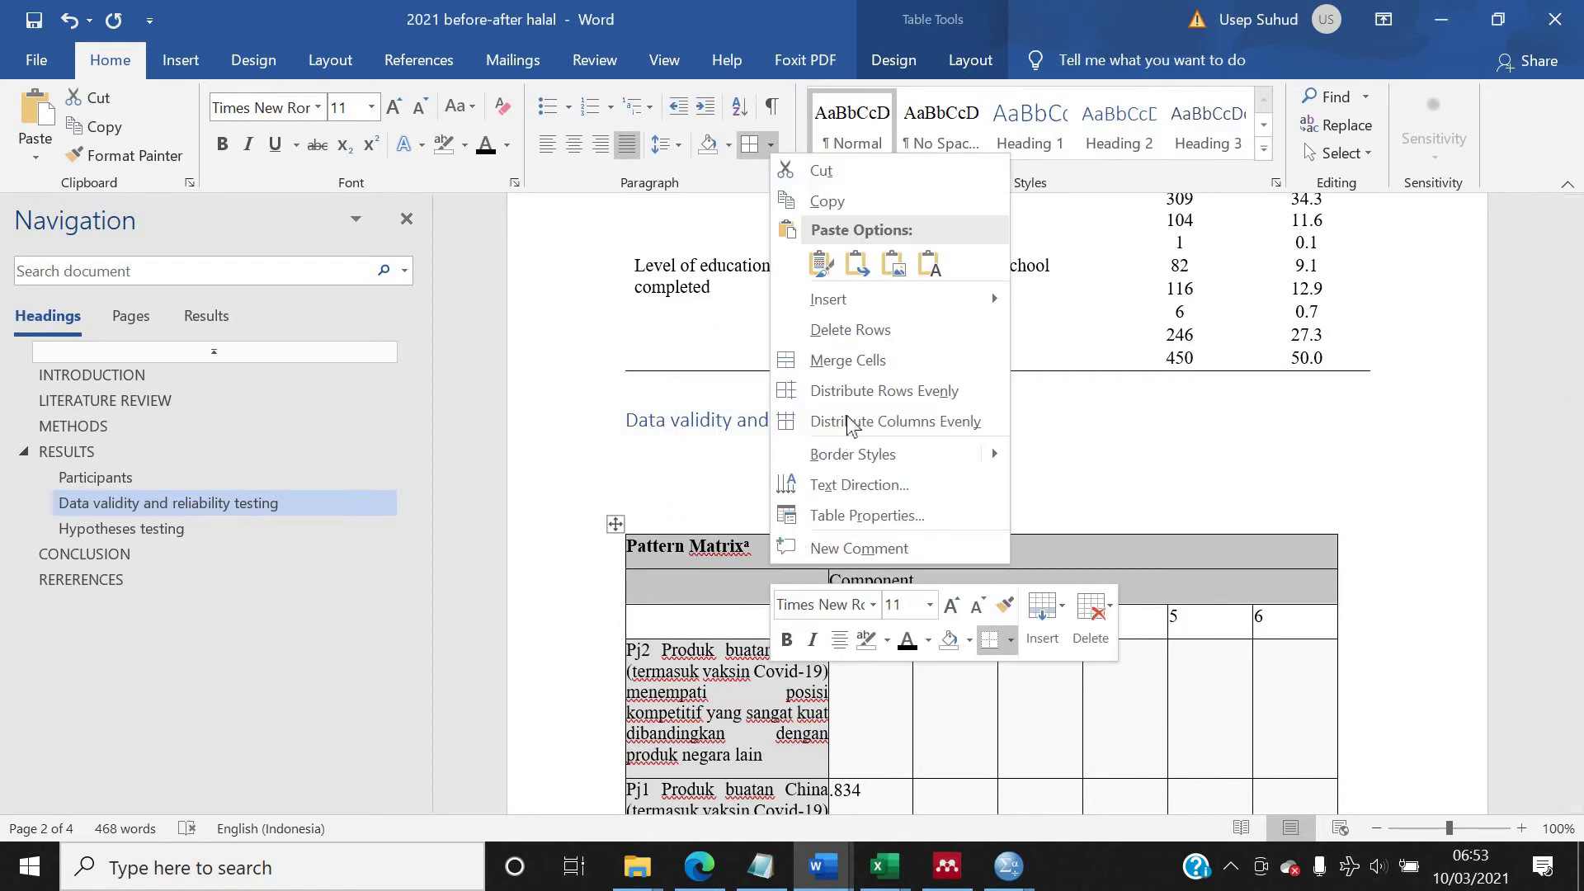
left_click(877, 330)
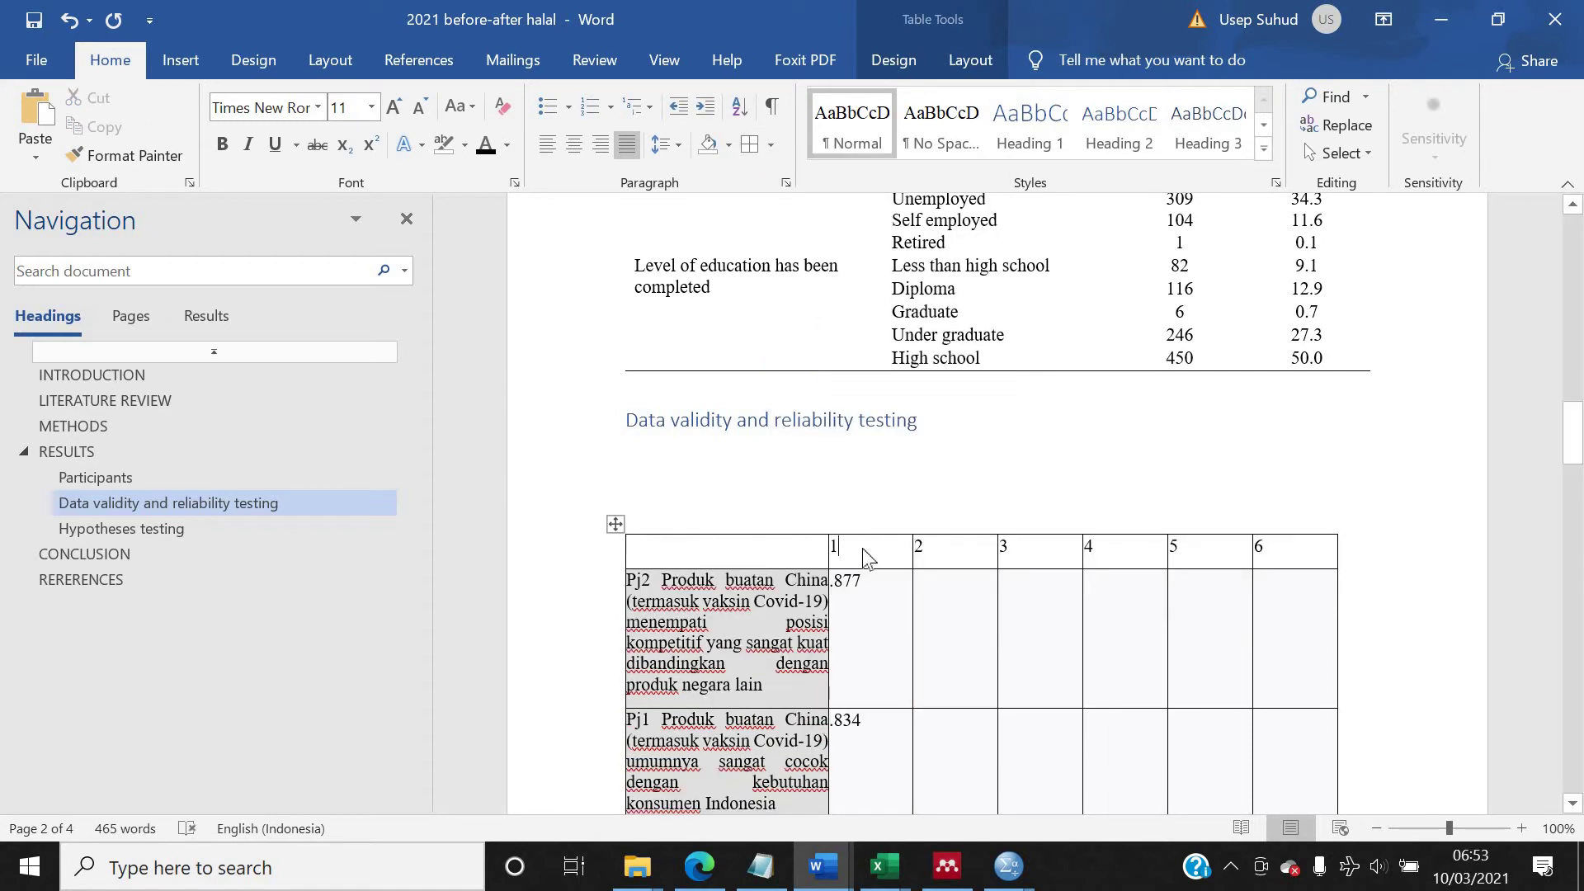
Step: Insert a blank row above the component-number row and clear the "1" from its cell
right_click(864, 549)
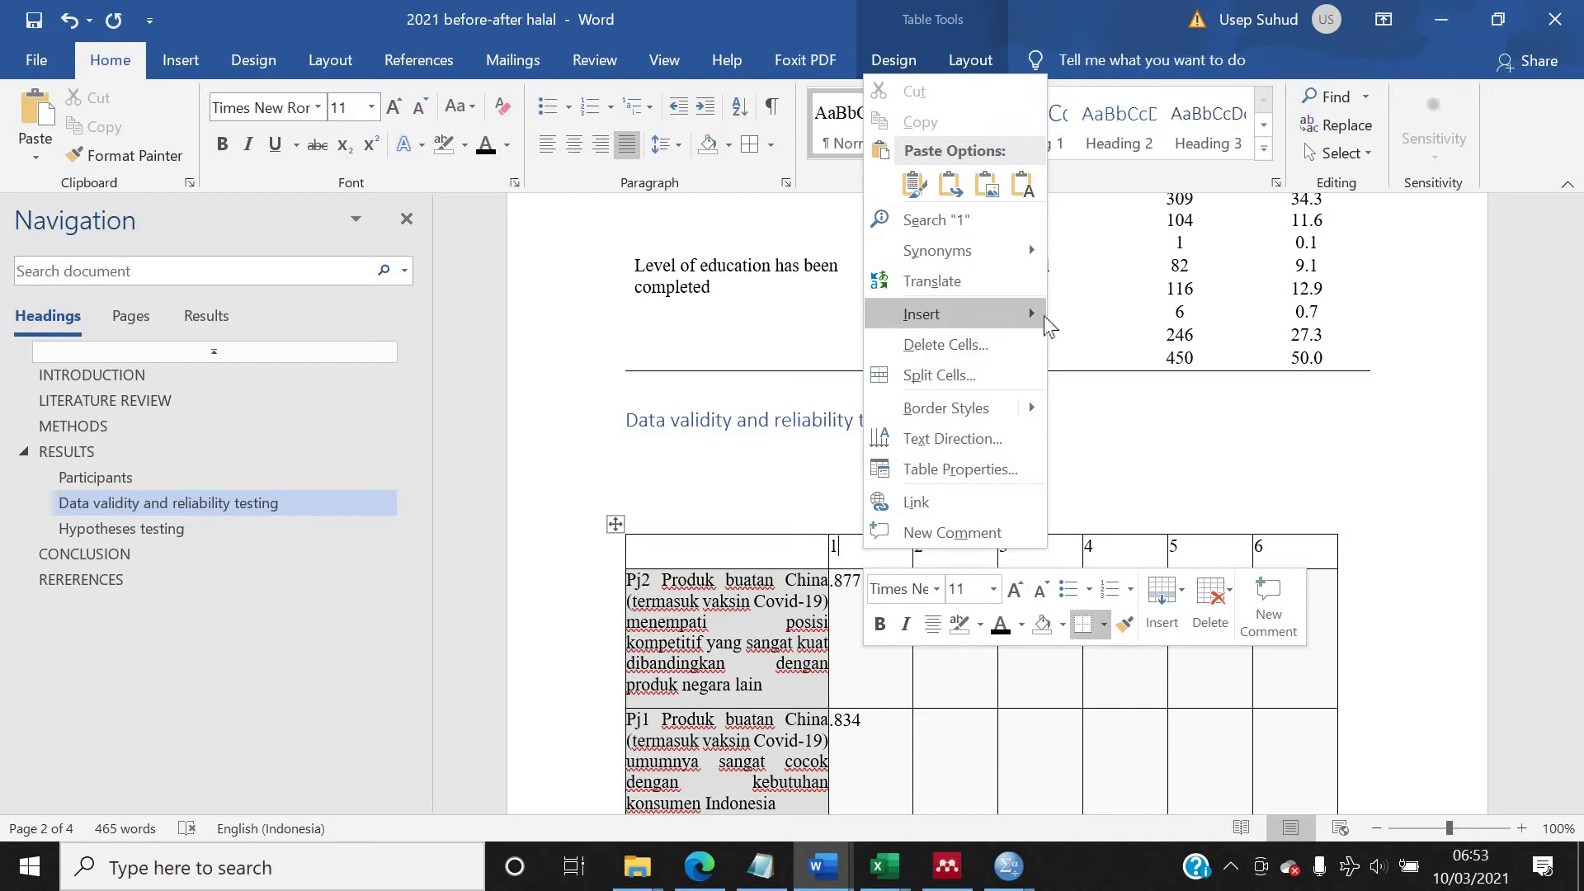
mouse_move(1041, 314)
left_click(1126, 373)
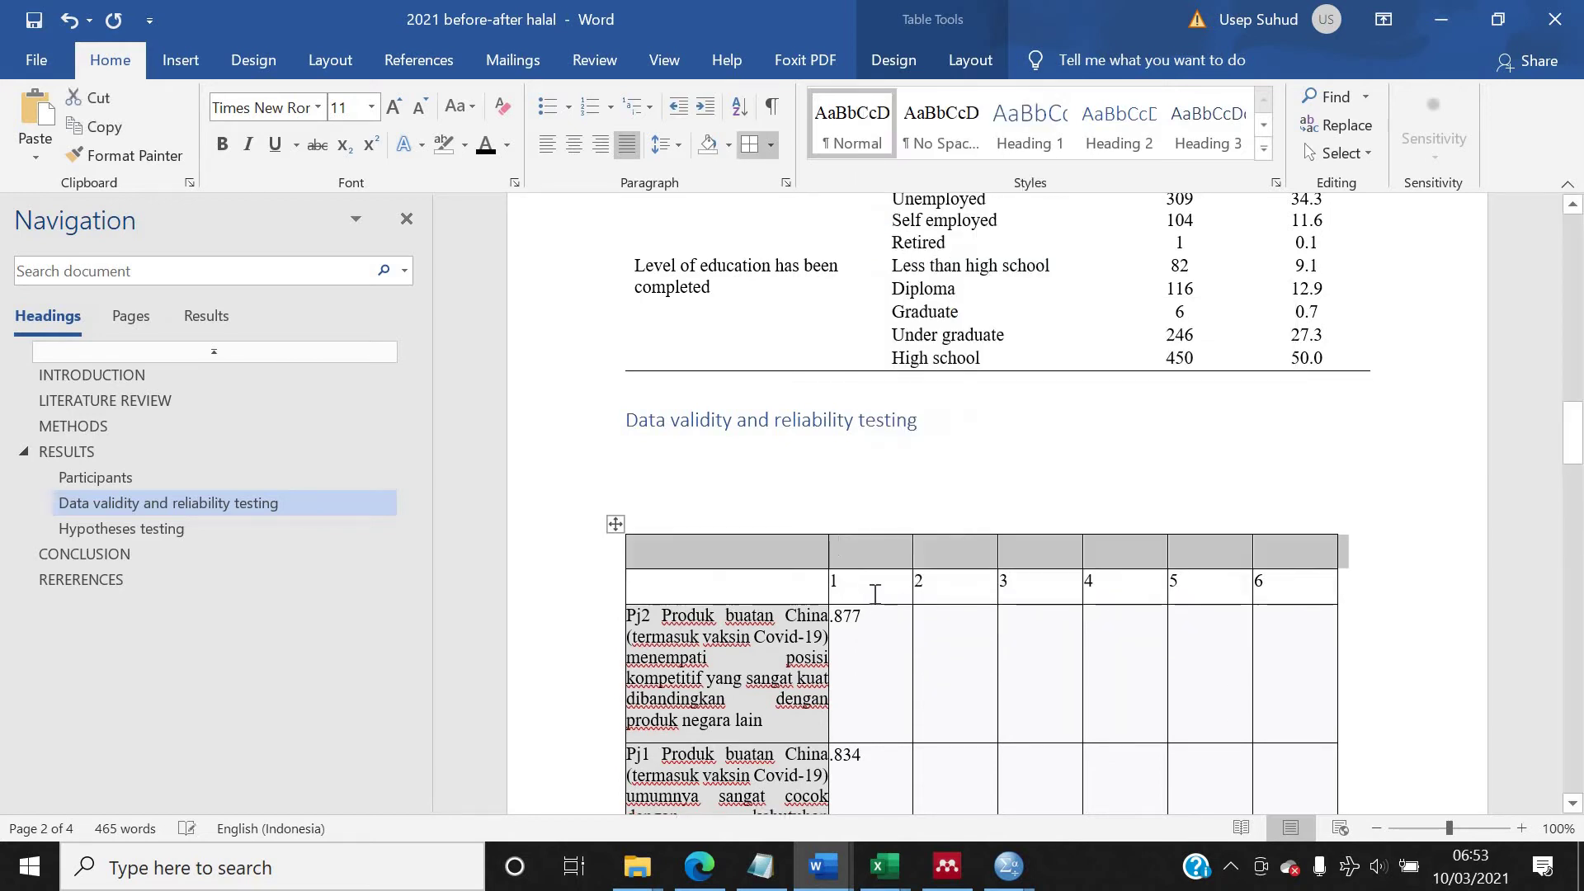
left_click(876, 594)
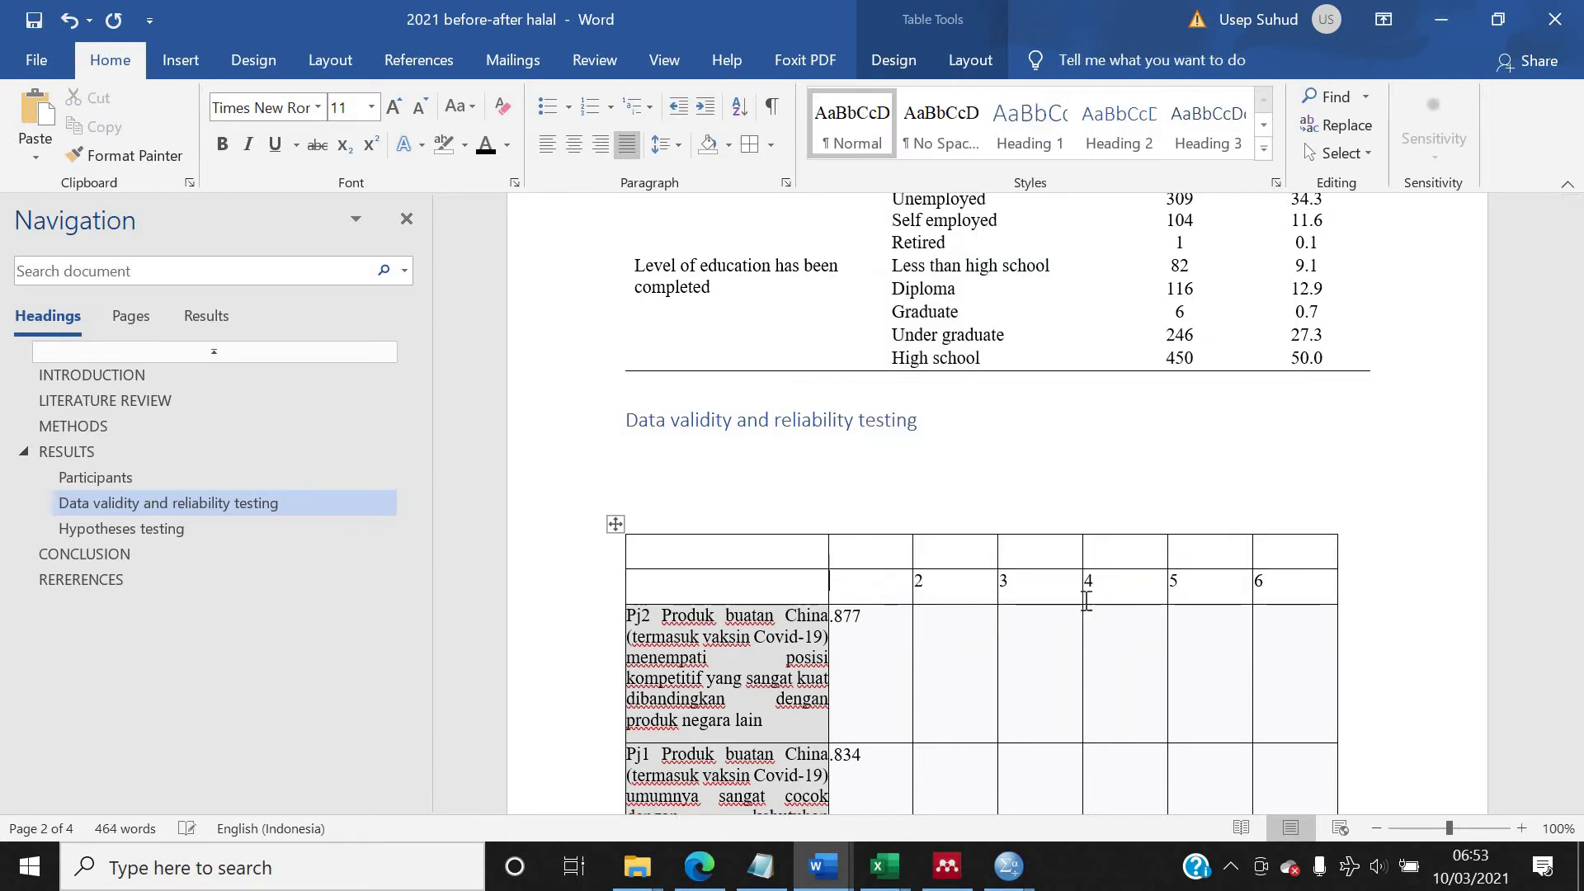
Step: Left-align the table's first column and set the whole table's font size to 10
left_click(729, 528)
key("ctrl+l")
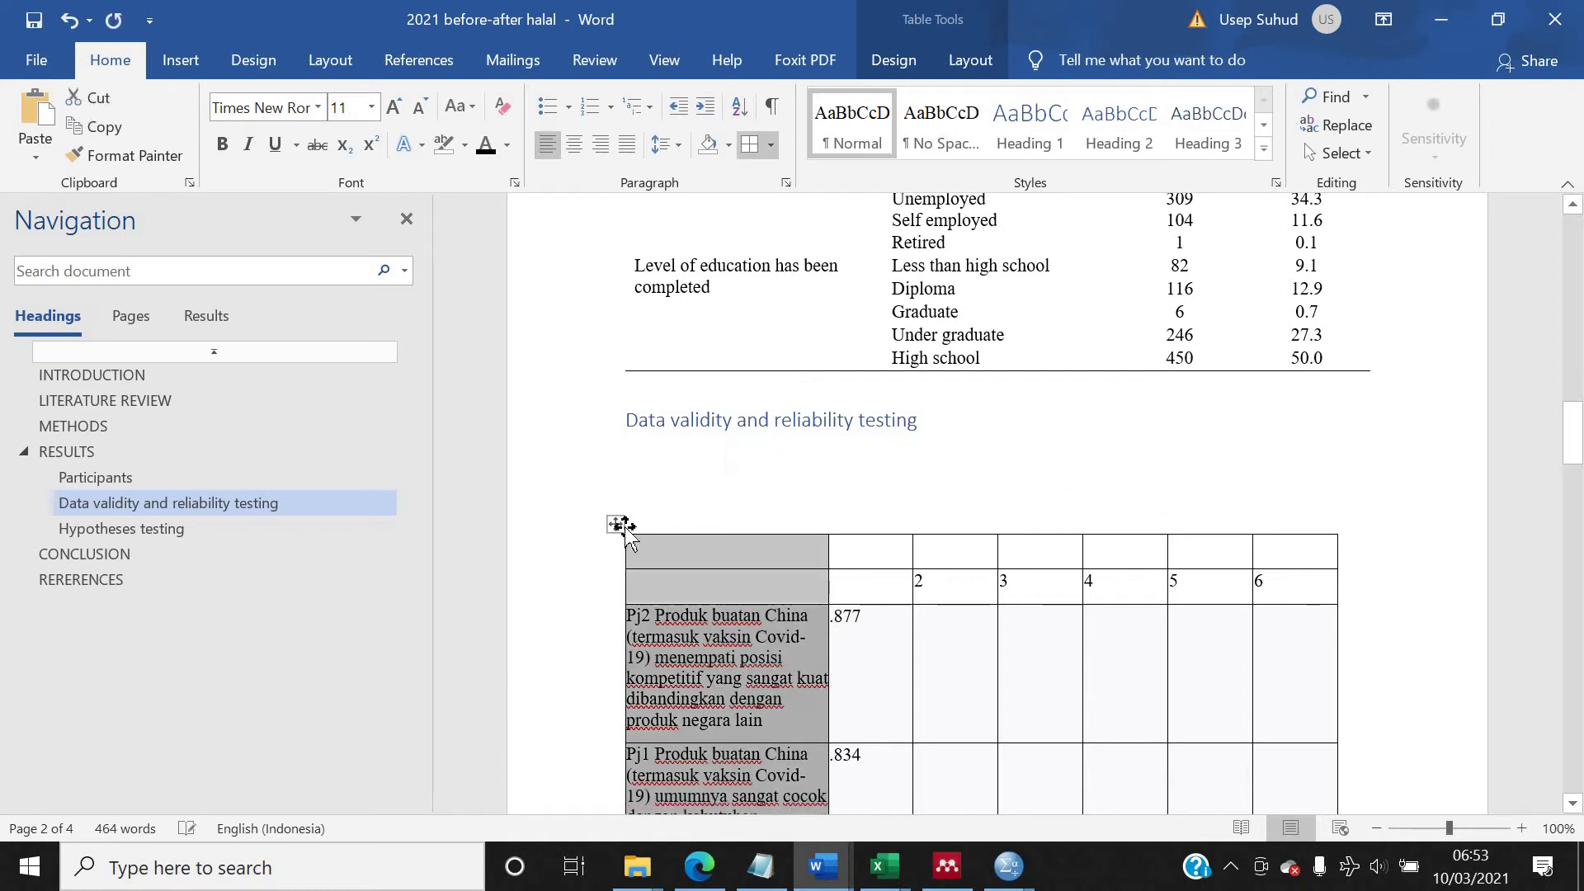
left_click(372, 107)
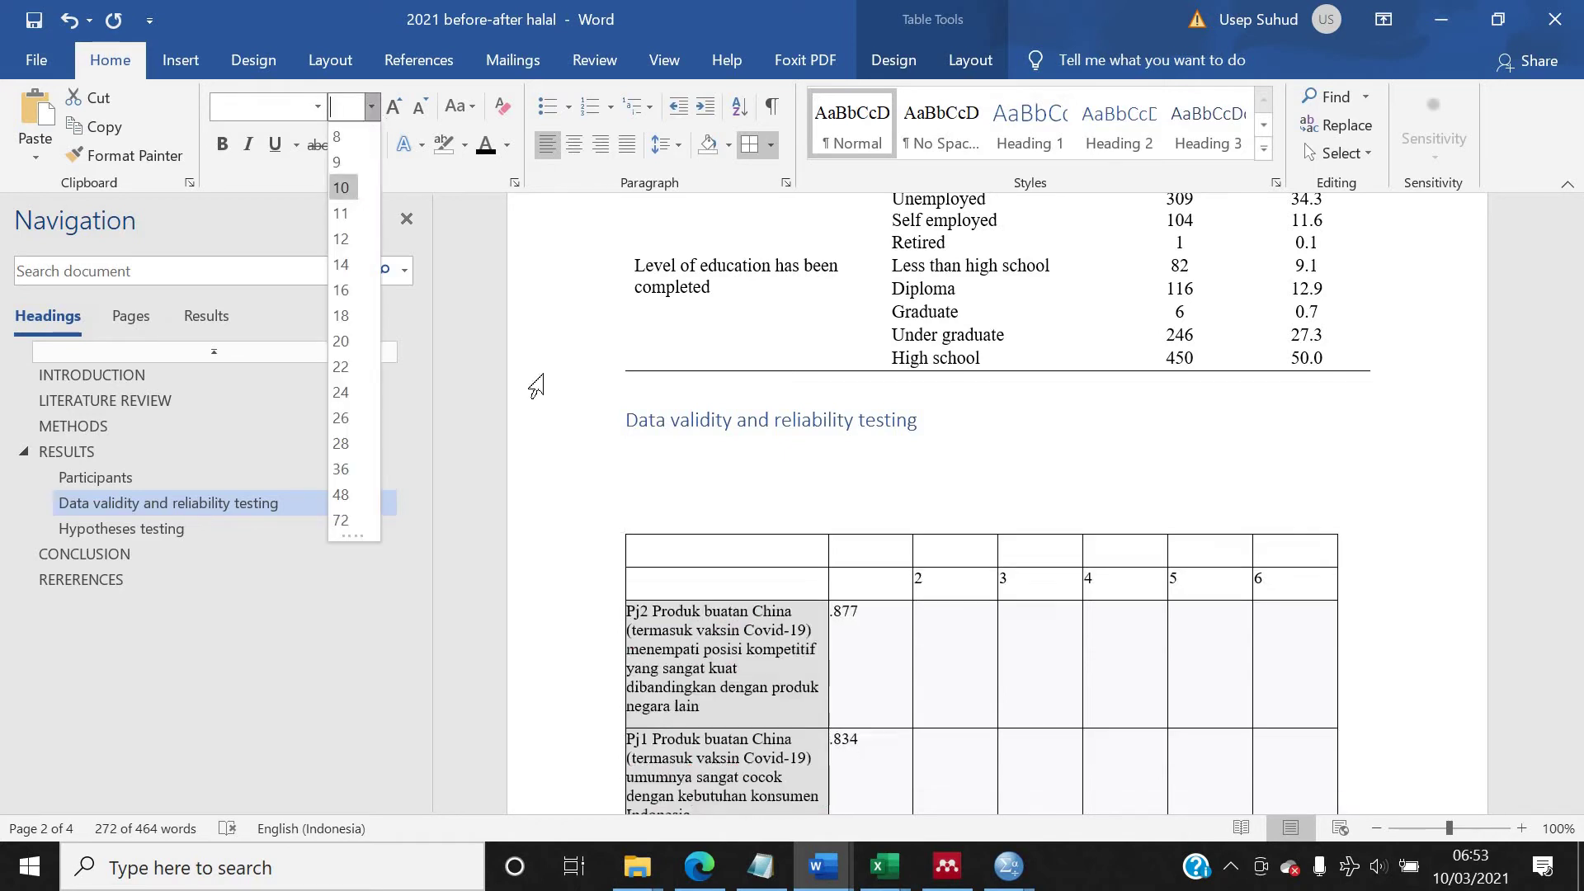
left_click(342, 189)
left_click(620, 542)
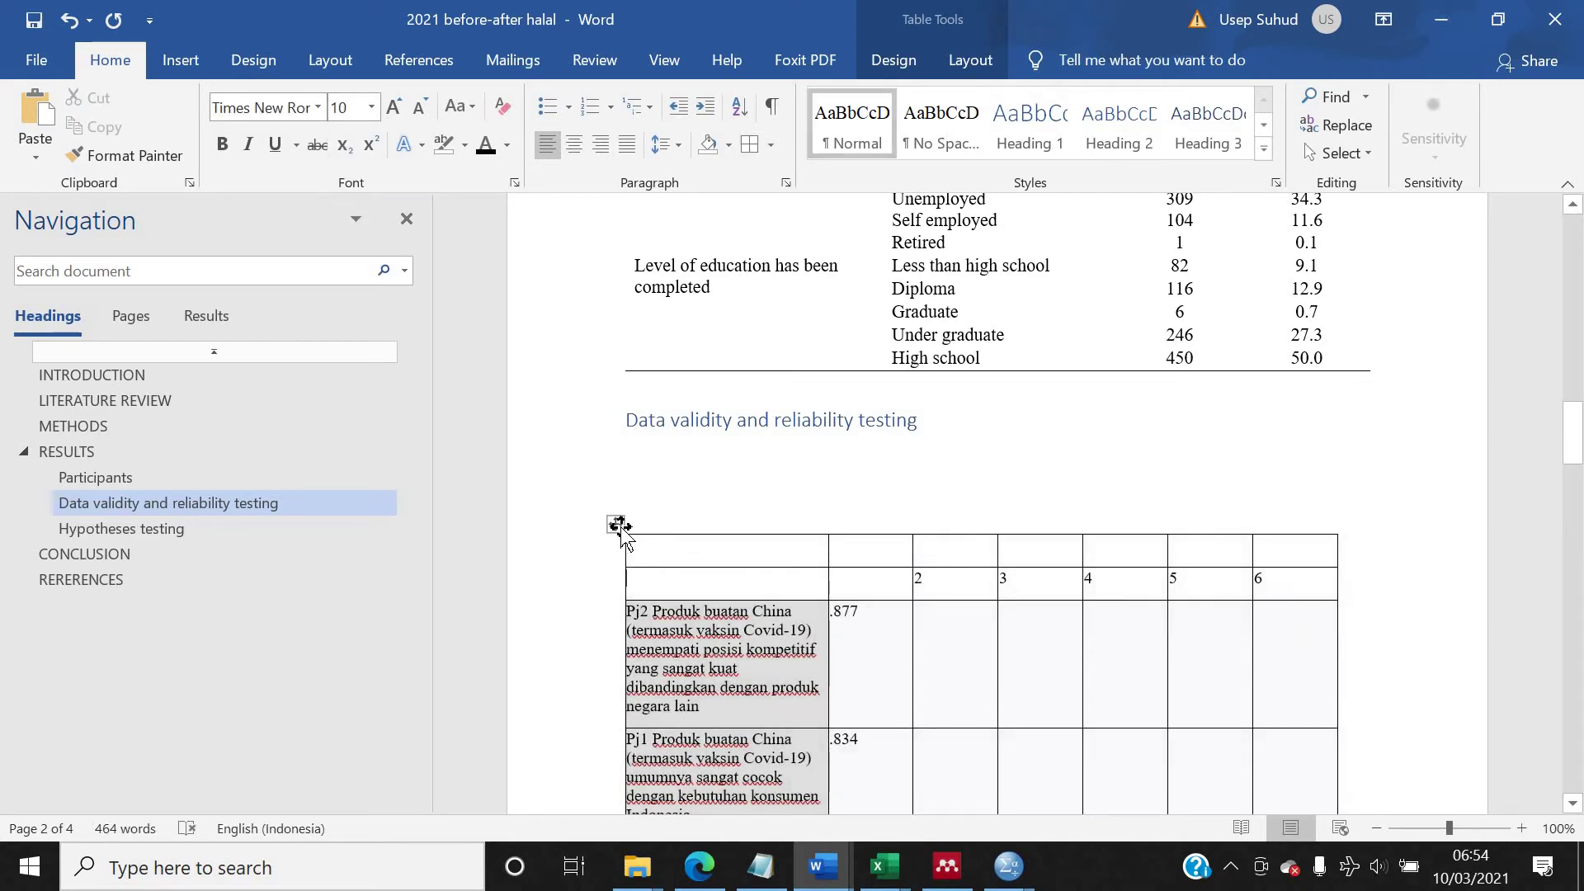
Step: AutoFit the whole Pattern Matrix table to the window width
left_click(620, 526)
right_click(618, 526)
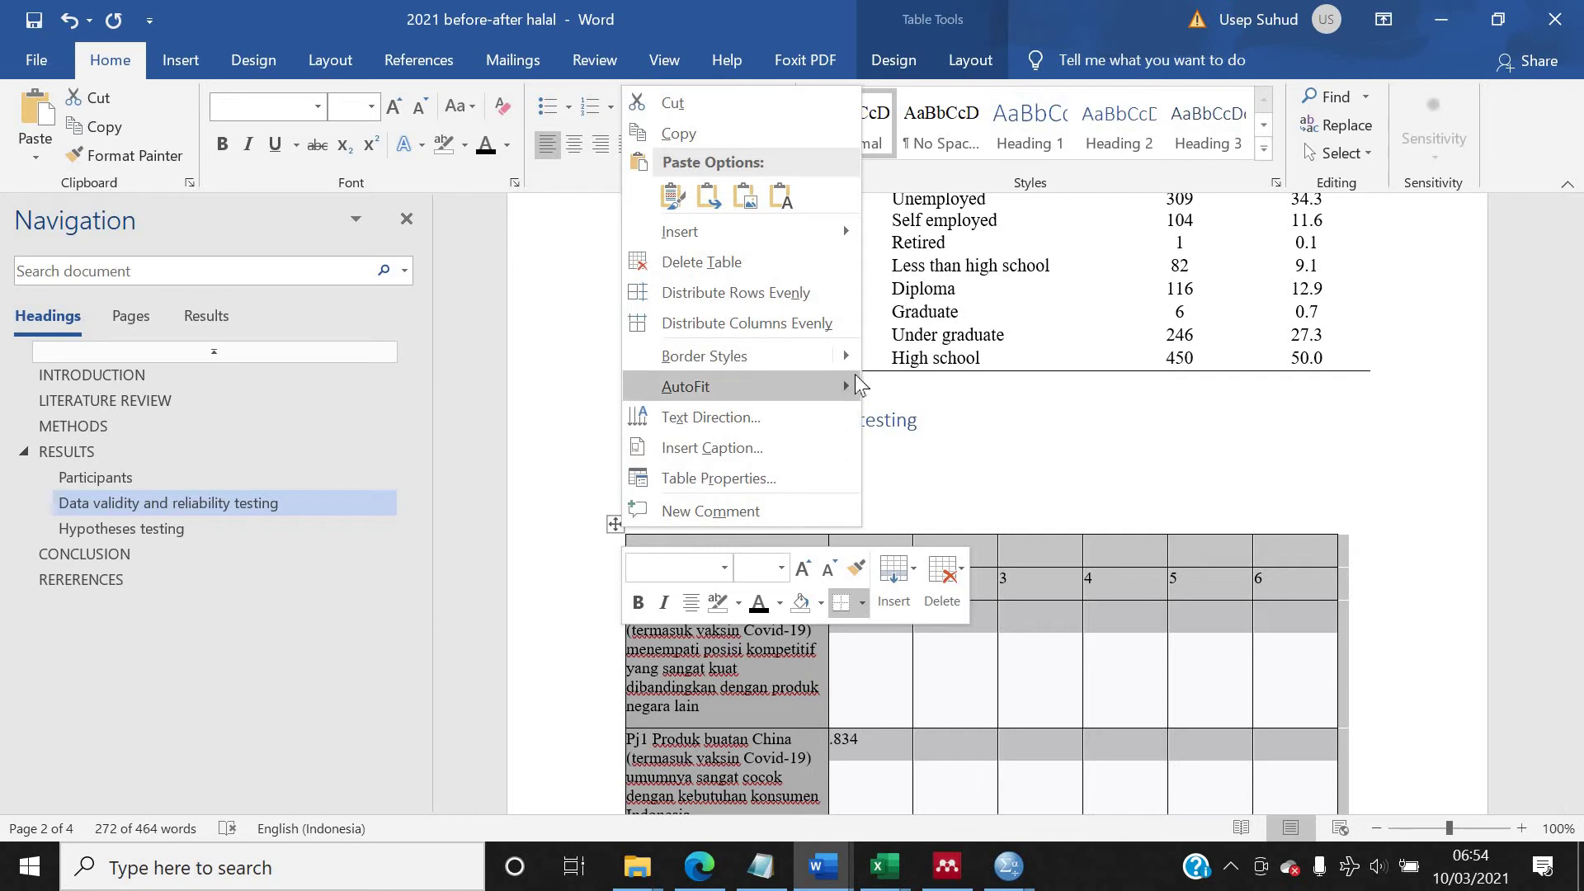
mouse_move(700, 386)
left_click(913, 418)
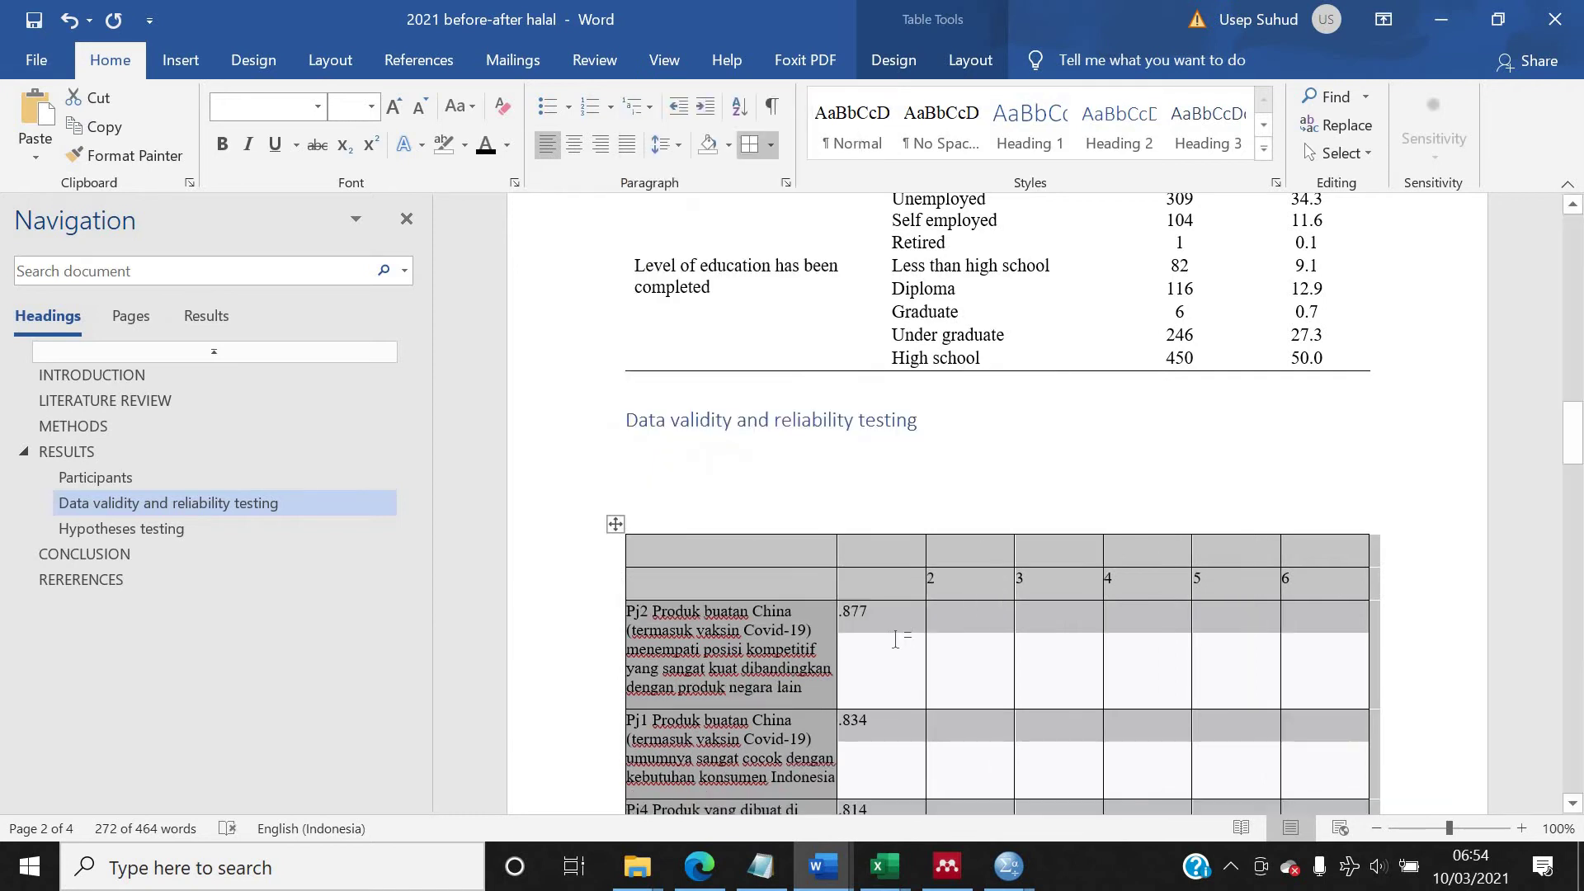